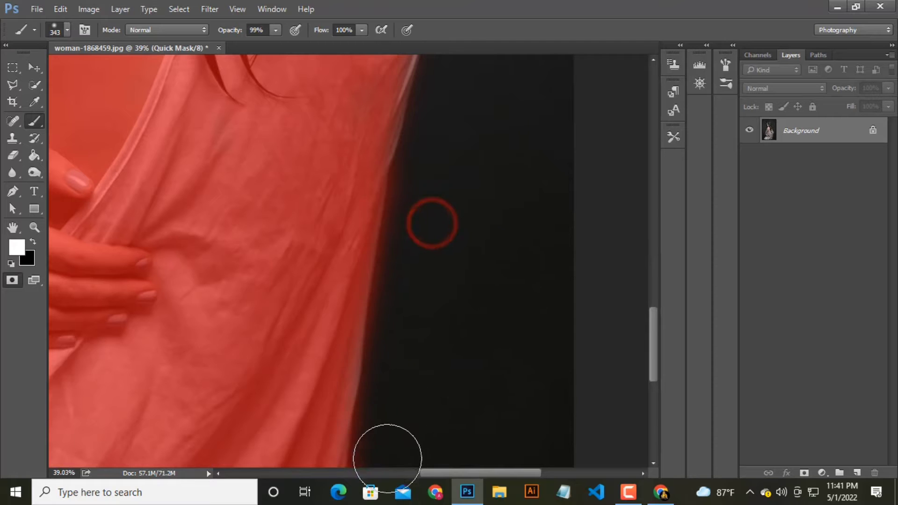
Step: Erase excess quick mask along the right edge of the dress with a white brush at 99% opacity
{"action": "scroll", "coordinate": [385, 430], "scroll_direction": "down", "scroll_amount": 5}
{"action": "left_click_drag", "start_coordinate": [395, 339], "coordinate": [383, 375]}
{"action": "scroll", "coordinate": [365, 363], "scroll_direction": "up", "scroll_amount": 3}
{"action": "scroll", "coordinate": [358, 360], "scroll_direction": "up", "scroll_amount": 3}
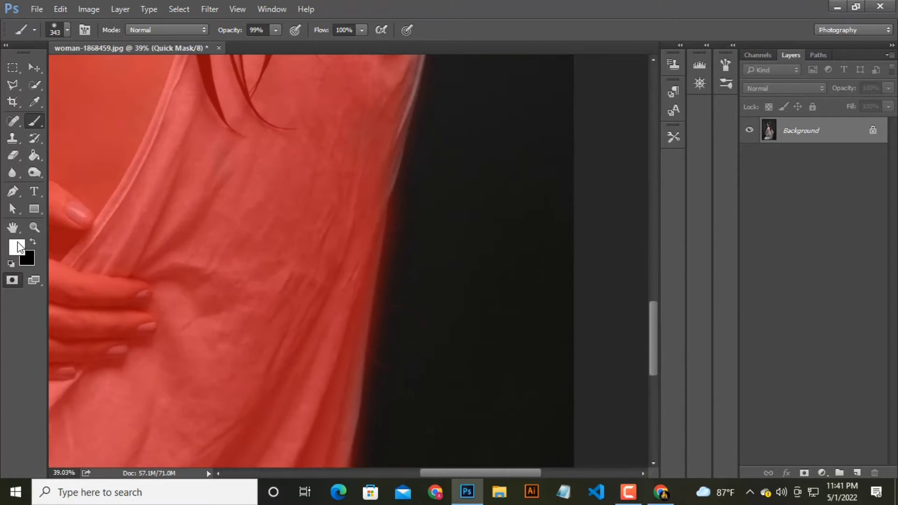
Step: Swap the brush colour to black and extend the quick mask along the right edge of the dress
{"action": "left_click", "coordinate": [33, 241]}
{"action": "scroll", "coordinate": [315, 265], "scroll_direction": "up", "scroll_amount": 3}
{"action": "mouse_move", "coordinate": [366, 139]}
{"action": "left_mouse_down"}
{"action": "mouse_move", "coordinate": [378, 186]}
{"action": "mouse_move", "coordinate": [389, 129]}
{"action": "mouse_move", "coordinate": [387, 169]}
{"action": "mouse_move", "coordinate": [354, 272]}
{"action": "left_mouse_up"}
{"action": "scroll", "coordinate": [378, 202], "scroll_direction": "down", "scroll_amount": 3}
{"action": "scroll", "coordinate": [383, 198], "scroll_direction": "down", "scroll_amount": 3}
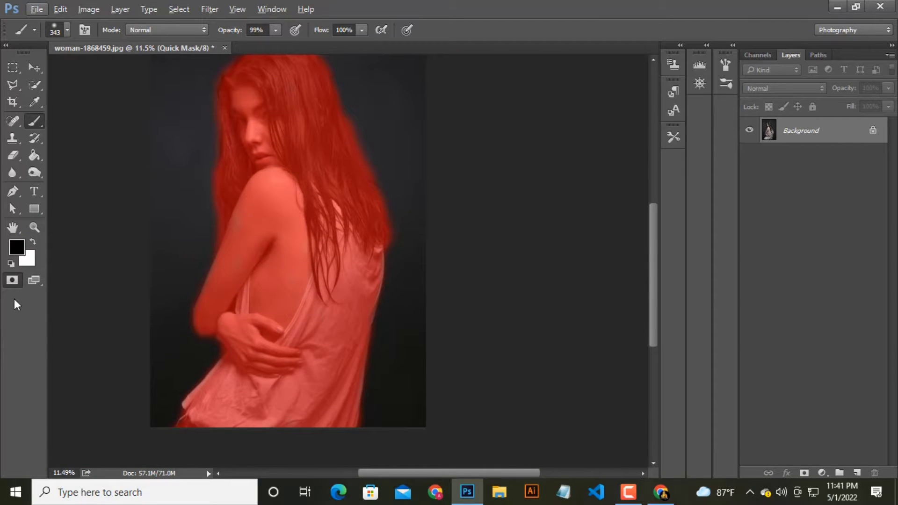
Step: Turn the quick mask into a selection of the woman and copy the selection to a new layer
{"action": "left_click", "coordinate": [12, 283]}
{"action": "scroll", "coordinate": [241, 327], "scroll_direction": "up", "scroll_amount": 3}
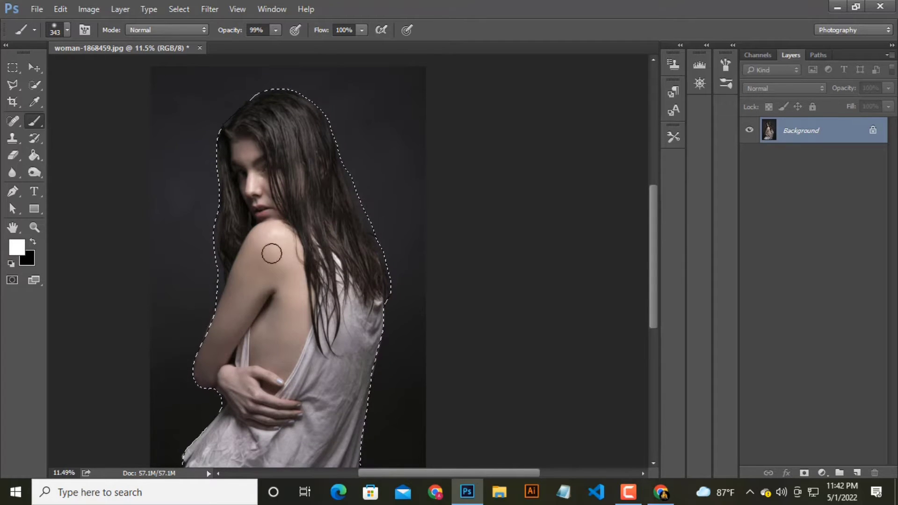
{"action": "key", "text": "q"}
{"action": "key", "text": "q"}
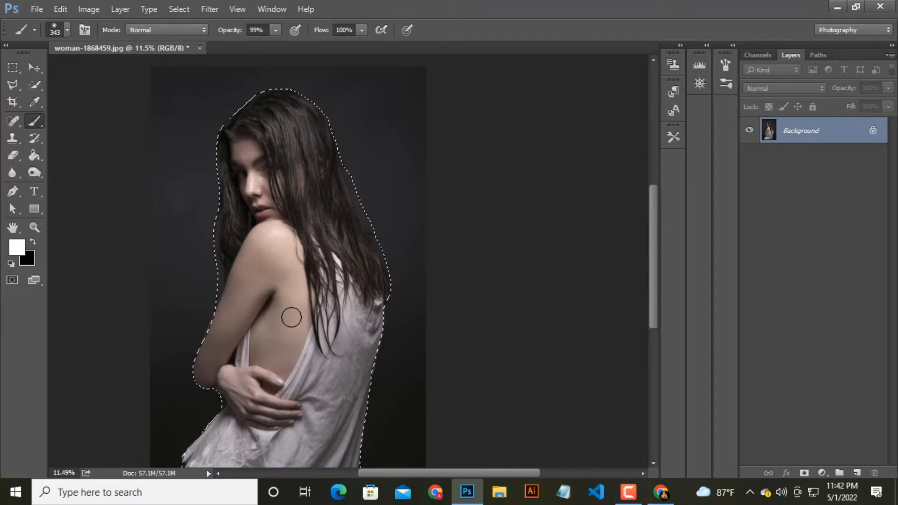
{"action": "key", "text": "ctrl+j"}
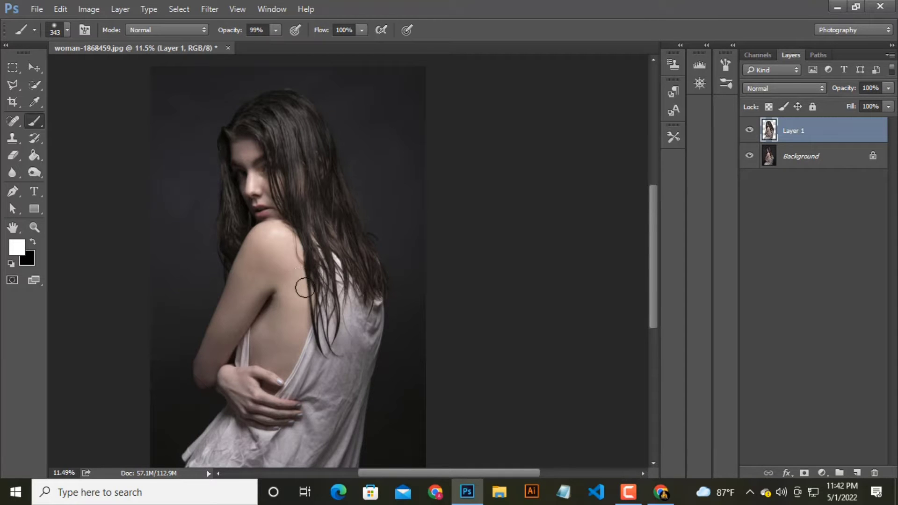
Step: Add a solid colour fill layer in black (000000) and place it beneath the cut-out woman layer
{"action": "left_click", "coordinate": [35, 66]}
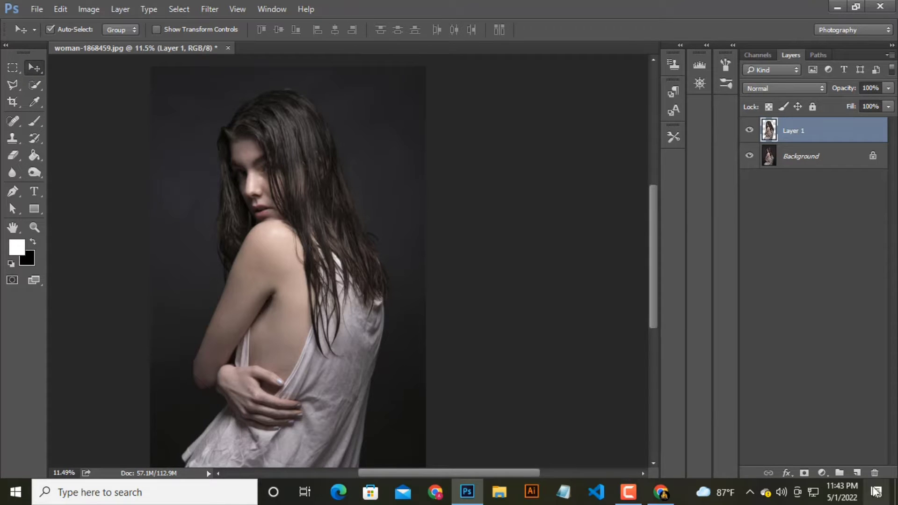
{"action": "left_click", "coordinate": [825, 475]}
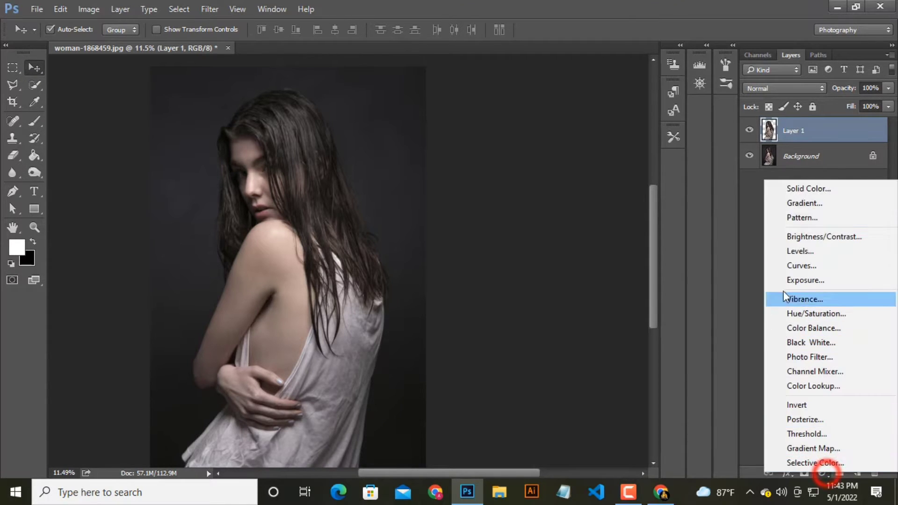
{"action": "left_click", "coordinate": [795, 186]}
{"action": "left_click_drag", "start_coordinate": [543, 293], "coordinate": [491, 345]}
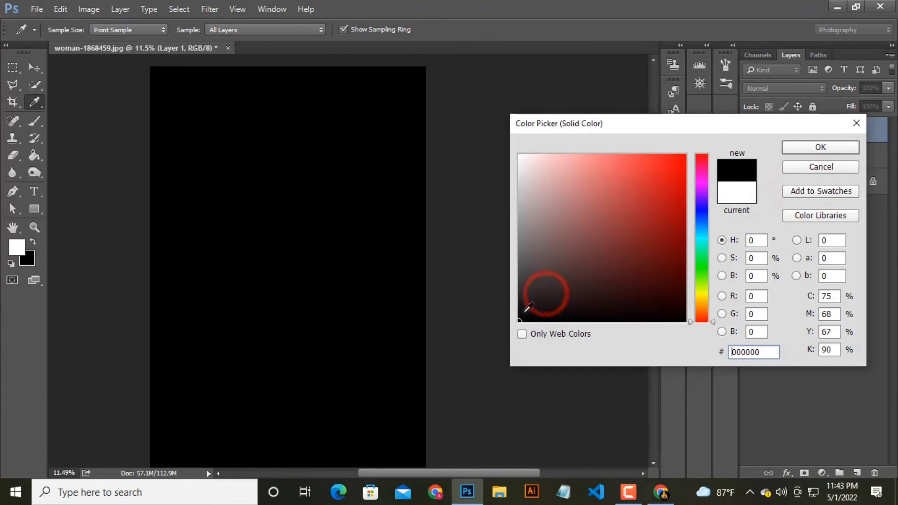
{"action": "left_click", "coordinate": [798, 149]}
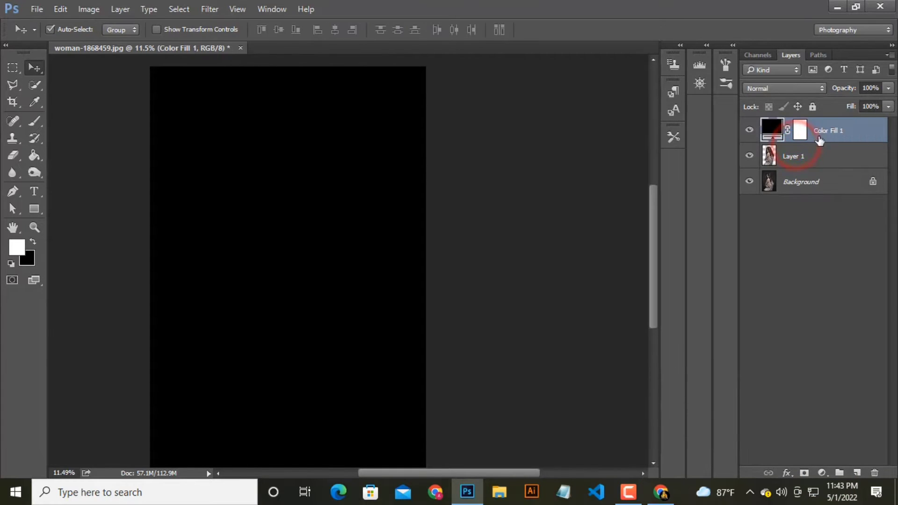
{"action": "left_click_drag", "start_coordinate": [819, 140], "coordinate": [804, 193]}
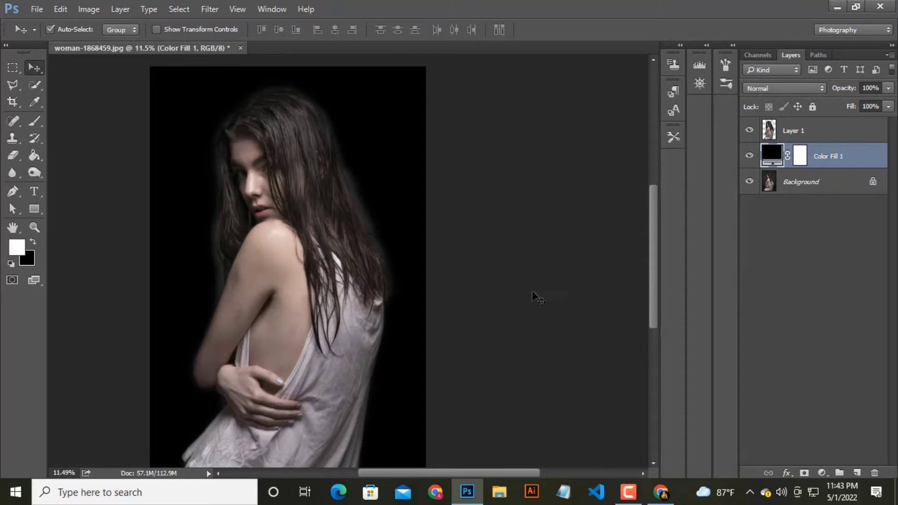
Step: Extend the canvas to both sides of the woman with the Crop tool and apply it
{"action": "key", "text": "c"}
{"action": "left_click_drag", "start_coordinate": [423, 274], "coordinate": [496, 274]}
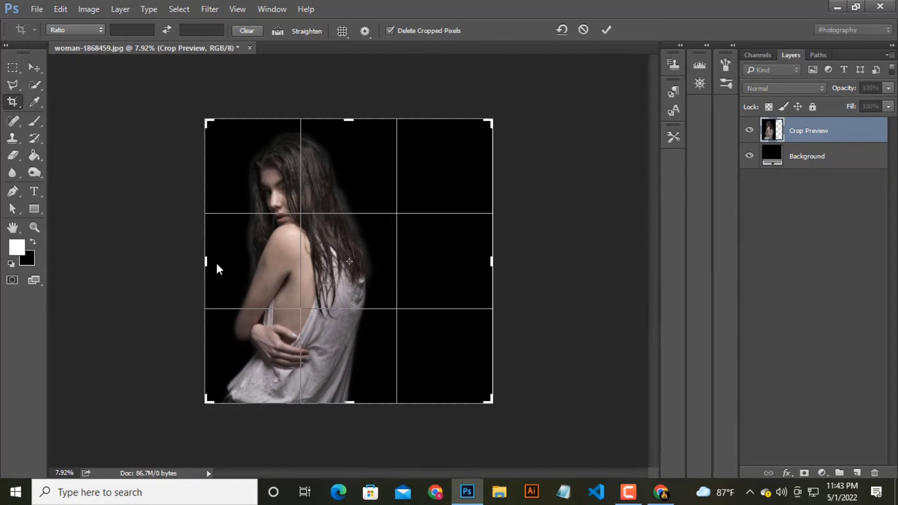
{"action": "left_click_drag", "start_coordinate": [207, 261], "coordinate": [172, 263]}
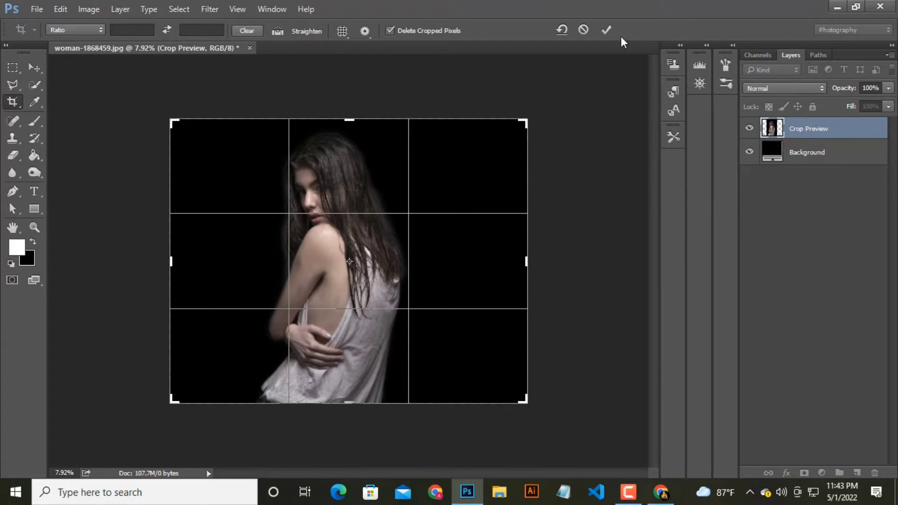
{"action": "left_click", "coordinate": [607, 29]}
Step: Name the cut-out layer "main modeel" and create a duplicate of it named "farcture"
{"action": "left_click", "coordinate": [828, 130]}
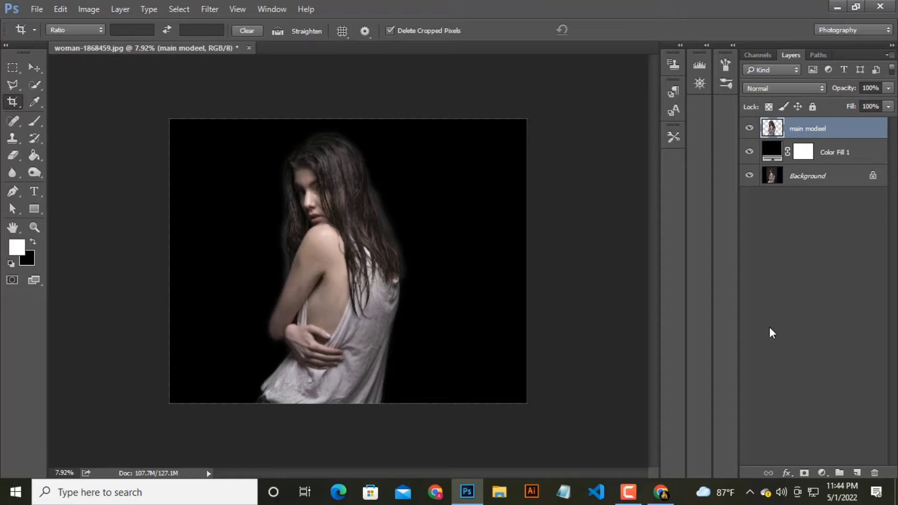
{"action": "left_click_drag", "start_coordinate": [838, 127], "coordinate": [857, 473]}
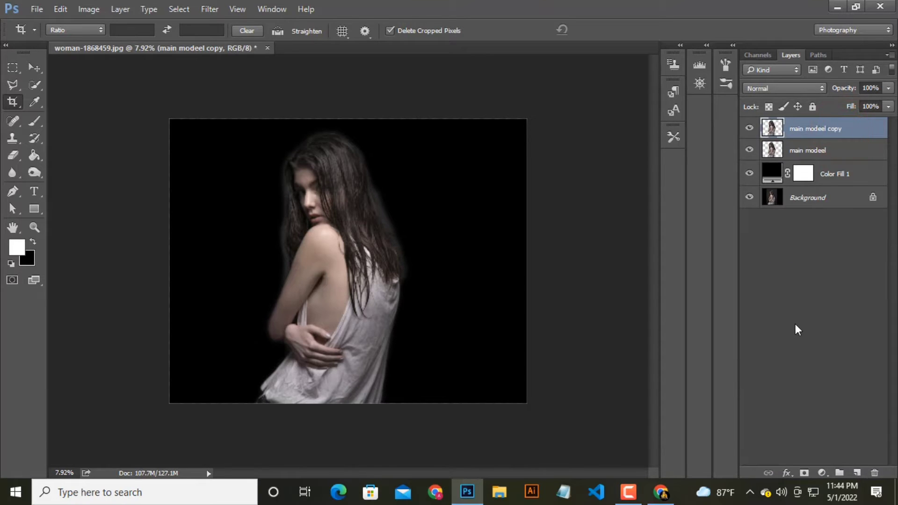
{"action": "double_click", "coordinate": [816, 129]}
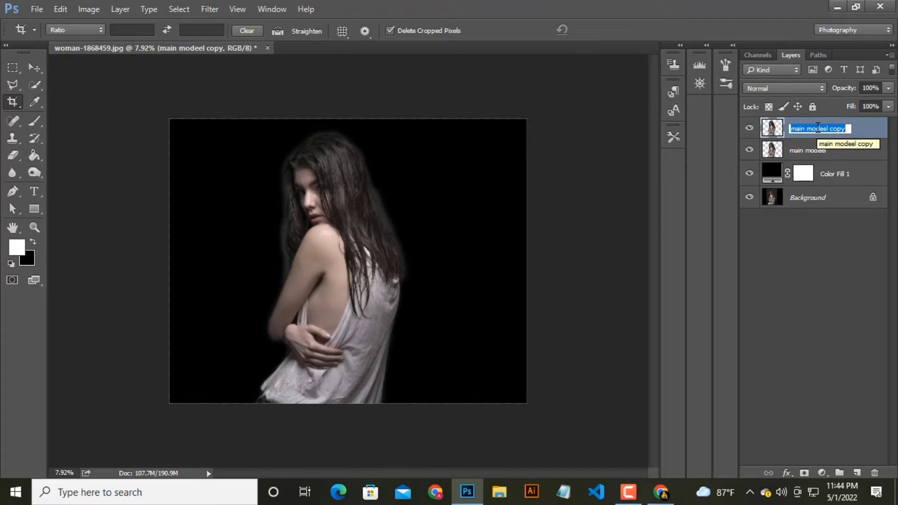
{"action": "type", "text": "far"}
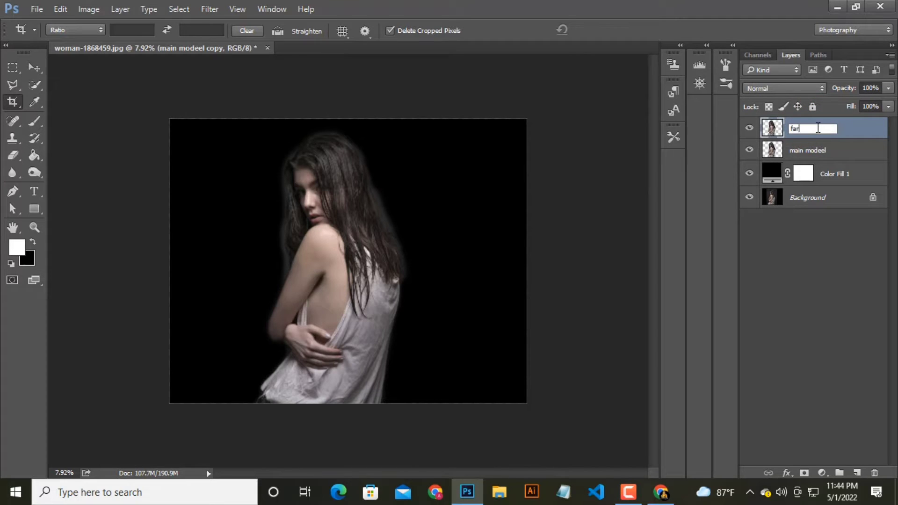
{"action": "type", "text": "ct"}
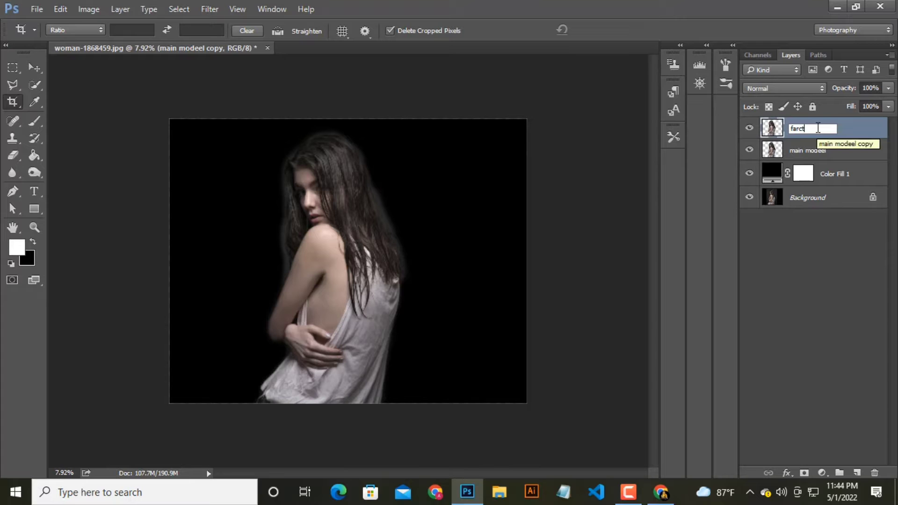
{"action": "type", "text": "ure"}
{"action": "left_click", "coordinate": [840, 243]}
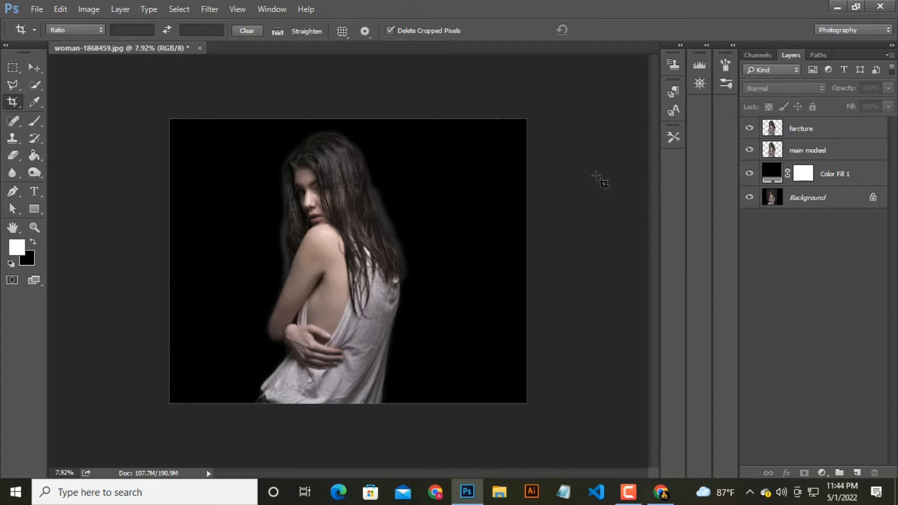
Step: Open the "farcture" layer in the Liquify filter and set the warp brush size to 609
{"action": "left_click", "coordinate": [816, 126]}
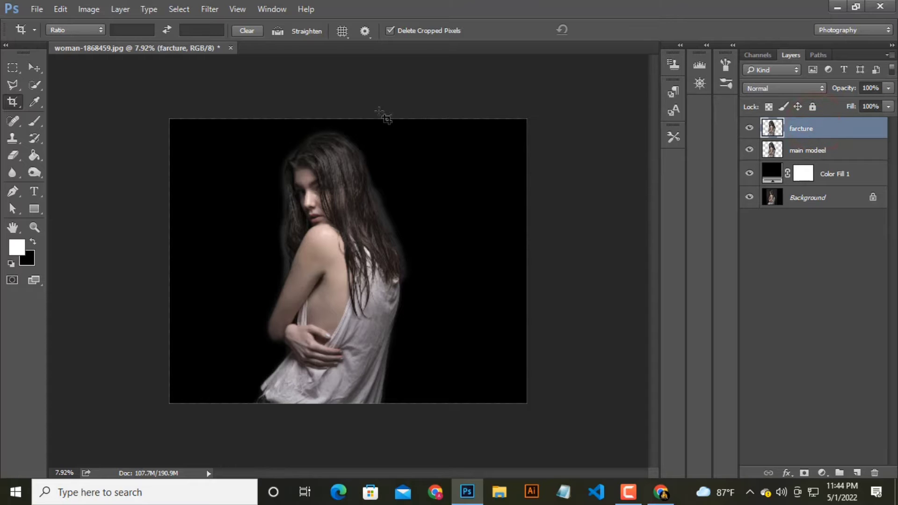
{"action": "left_click", "coordinate": [209, 7]}
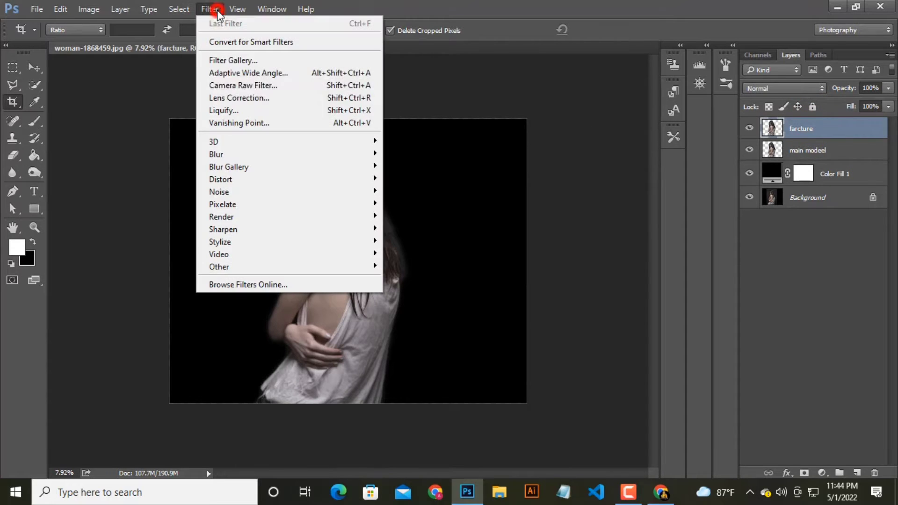
{"action": "left_click", "coordinate": [243, 107]}
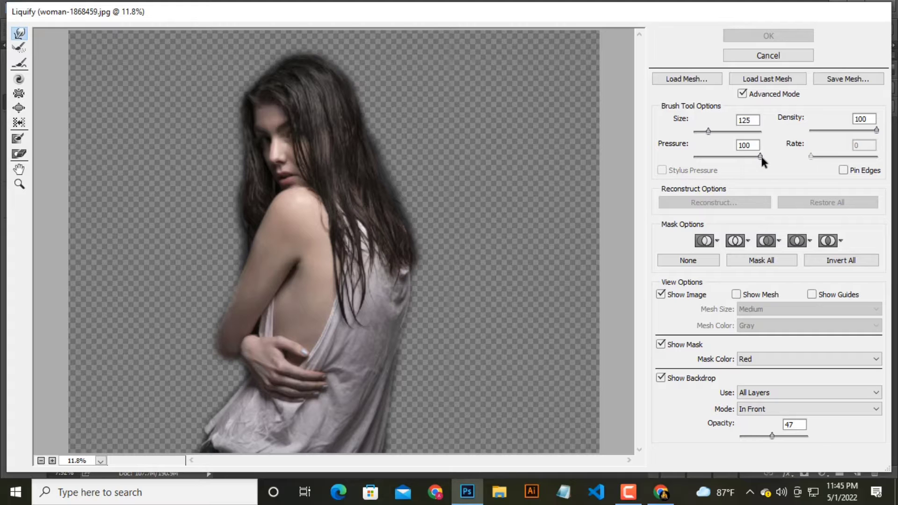
{"action": "left_click_drag", "start_coordinate": [715, 134], "coordinate": [720, 134]}
Step: Pull the hair tips and the back of the dress outward to the right, lowering the brush density to 48
{"action": "left_click_drag", "start_coordinate": [382, 262], "coordinate": [526, 261]}
{"action": "left_click_drag", "start_coordinate": [388, 298], "coordinate": [483, 317]}
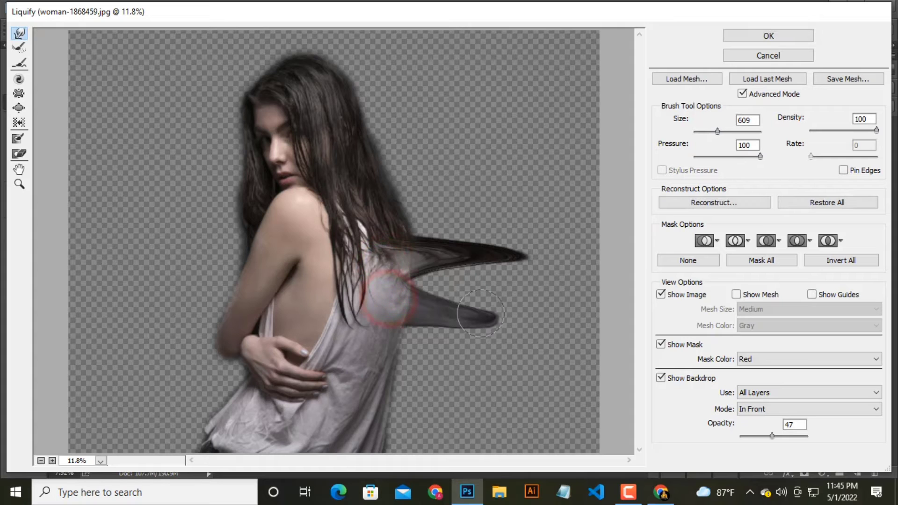
{"action": "left_click_drag", "start_coordinate": [846, 131], "coordinate": [841, 131]}
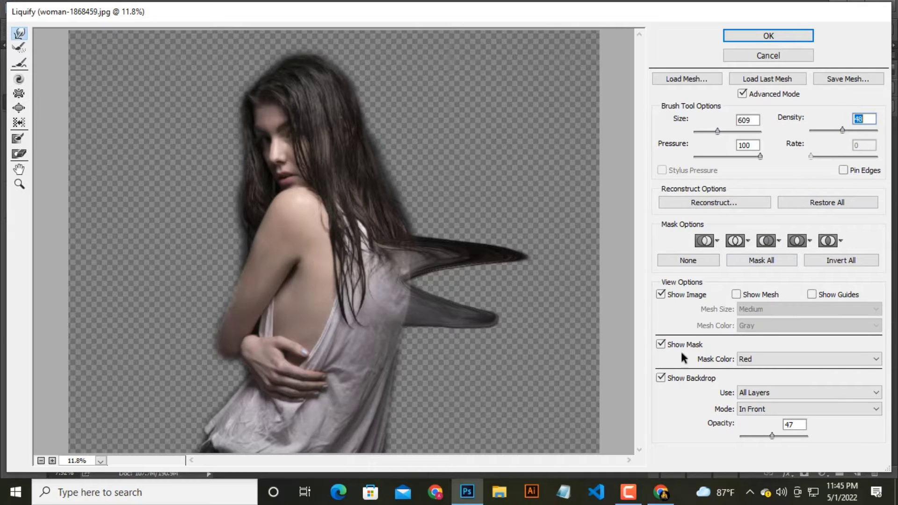
{"action": "left_click_drag", "start_coordinate": [389, 333], "coordinate": [478, 352]}
{"action": "left_click_drag", "start_coordinate": [390, 286], "coordinate": [481, 282]}
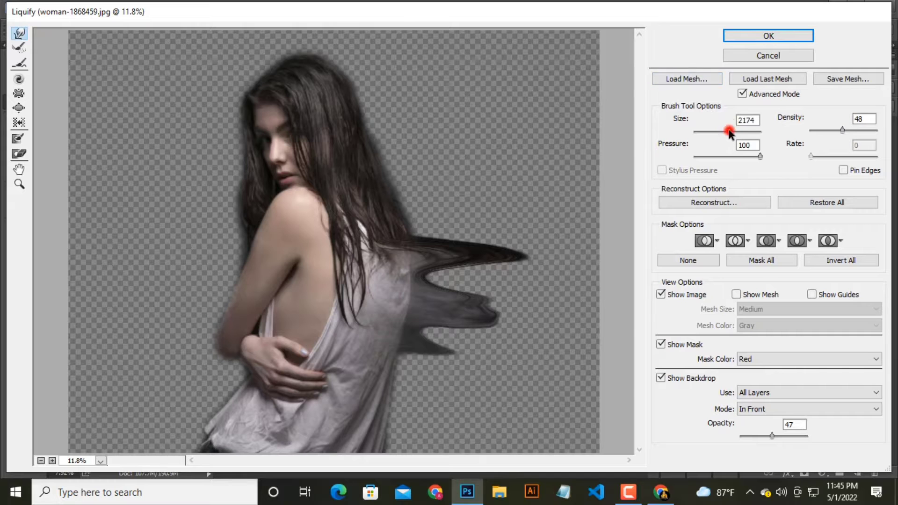
Step: Enlarge the warp brush to 2174 and smear the hair, back and lower dress outward to the right
{"action": "left_click_drag", "start_coordinate": [373, 291], "coordinate": [541, 287]}
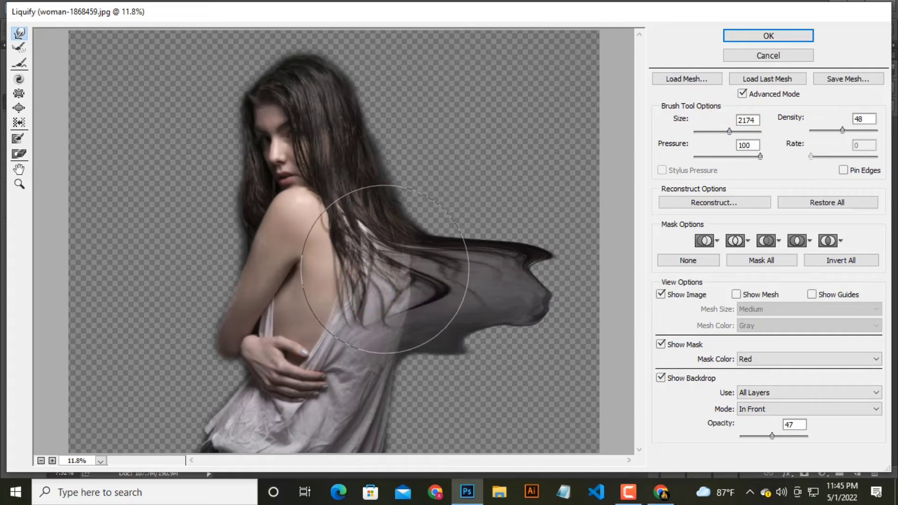
{"action": "left_click_drag", "start_coordinate": [383, 270], "coordinate": [500, 247]}
{"action": "left_click_drag", "start_coordinate": [383, 200], "coordinate": [489, 191]}
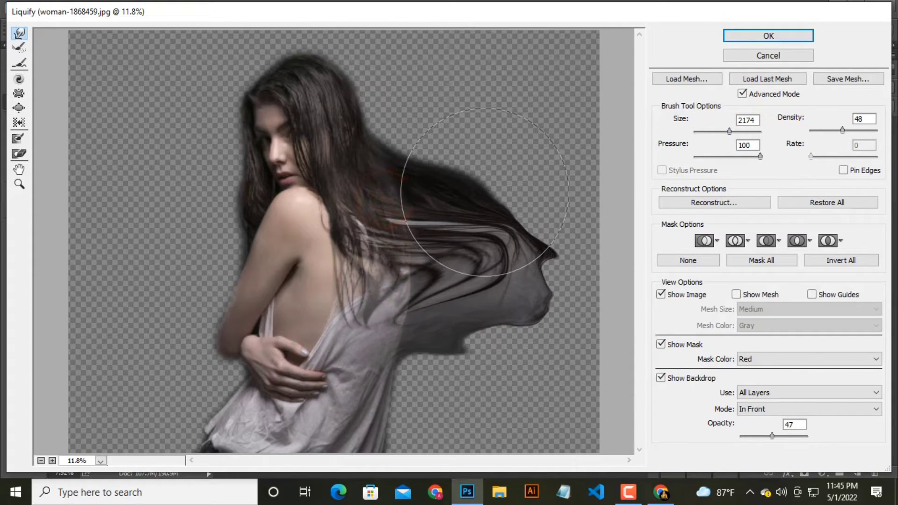
{"action": "left_click_drag", "start_coordinate": [387, 361], "coordinate": [502, 378]}
{"action": "left_click_drag", "start_coordinate": [385, 413], "coordinate": [490, 412]}
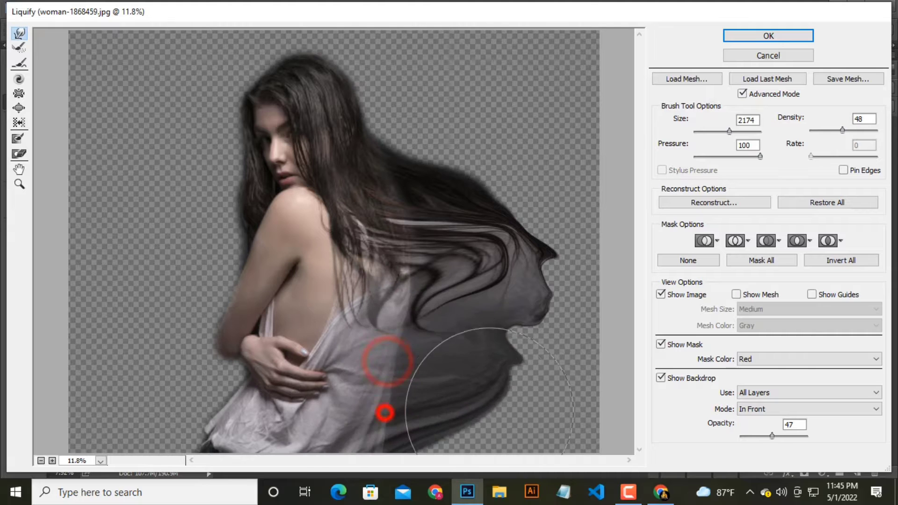
{"action": "left_click_drag", "start_coordinate": [308, 382], "coordinate": [485, 384]}
{"action": "left_click_drag", "start_coordinate": [394, 329], "coordinate": [463, 328]}
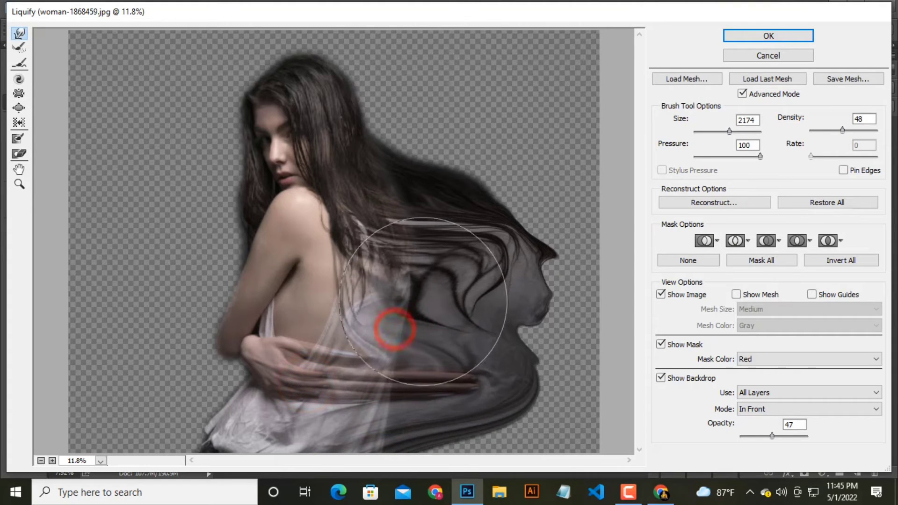
{"action": "key", "text": "ctrl+z"}
{"action": "key", "text": "ctrl+z"}
{"action": "key", "text": "ctrl+alt+z"}
{"action": "key", "text": "ctrl+alt+z"}
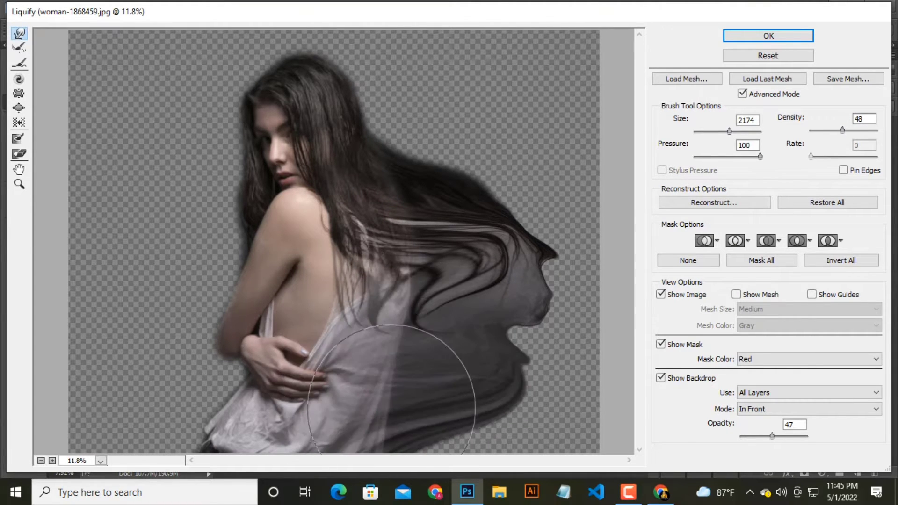
Step: Push the smeared dress, back and hair further out to the right with the 2174 warp brush
{"action": "left_click_drag", "start_coordinate": [442, 397], "coordinate": [525, 393]}
{"action": "left_click_drag", "start_coordinate": [423, 297], "coordinate": [508, 293]}
{"action": "left_click_drag", "start_coordinate": [411, 239], "coordinate": [496, 216]}
{"action": "left_click_drag", "start_coordinate": [399, 183], "coordinate": [480, 169]}
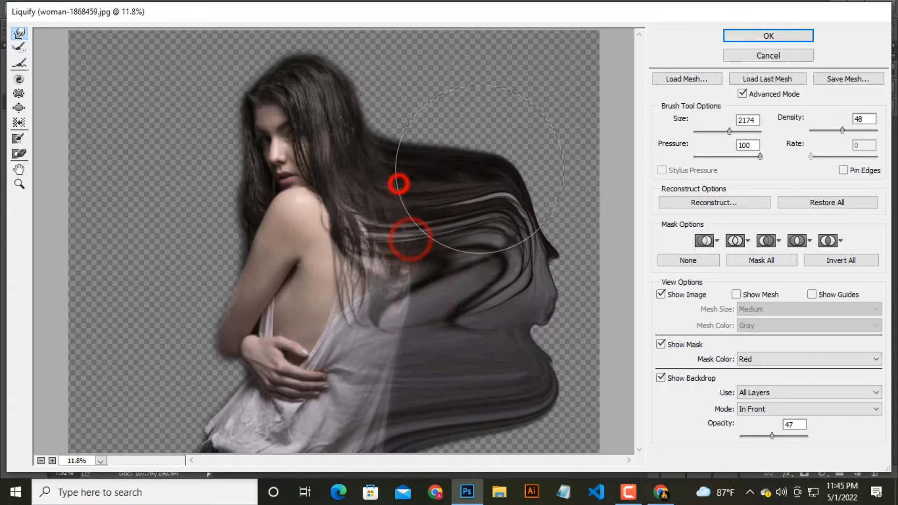
Step: Smear the hair behind the head up and out toward the upper-right part of the canvas
{"action": "left_click_drag", "start_coordinate": [385, 142], "coordinate": [503, 136]}
{"action": "left_click_drag", "start_coordinate": [402, 98], "coordinate": [545, 75]}
{"action": "left_click_drag", "start_coordinate": [469, 169], "coordinate": [559, 157]}
{"action": "left_click_drag", "start_coordinate": [540, 117], "coordinate": [601, 92]}
{"action": "left_click_drag", "start_coordinate": [413, 122], "coordinate": [436, 54]}
{"action": "left_click_drag", "start_coordinate": [390, 99], "coordinate": [524, 80]}
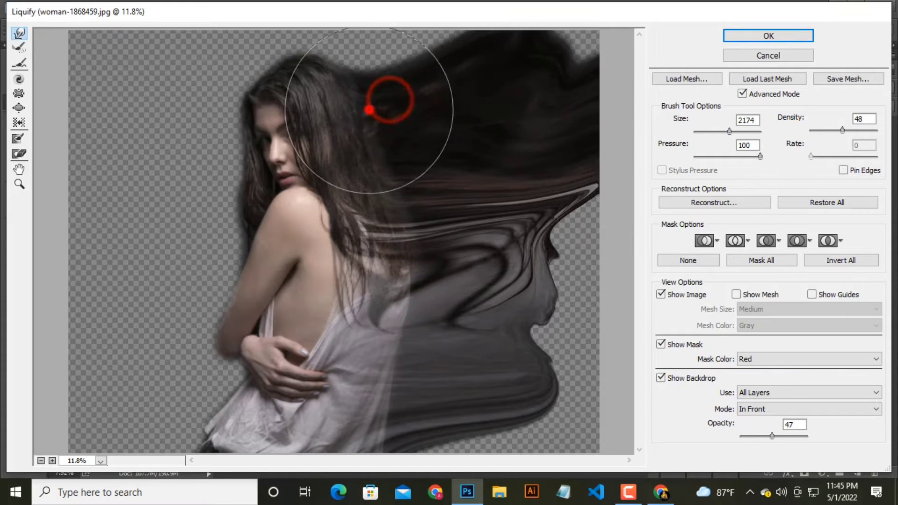
{"action": "left_click_drag", "start_coordinate": [369, 110], "coordinate": [482, 91]}
Step: Stretch the smeared back and dress out to the right edge of the canvas
{"action": "left_click_drag", "start_coordinate": [413, 265], "coordinate": [592, 269]}
{"action": "left_click_drag", "start_coordinate": [557, 218], "coordinate": [594, 213]}
{"action": "left_click_drag", "start_coordinate": [388, 331], "coordinate": [576, 374]}
{"action": "left_click_drag", "start_coordinate": [405, 403], "coordinate": [521, 430]}
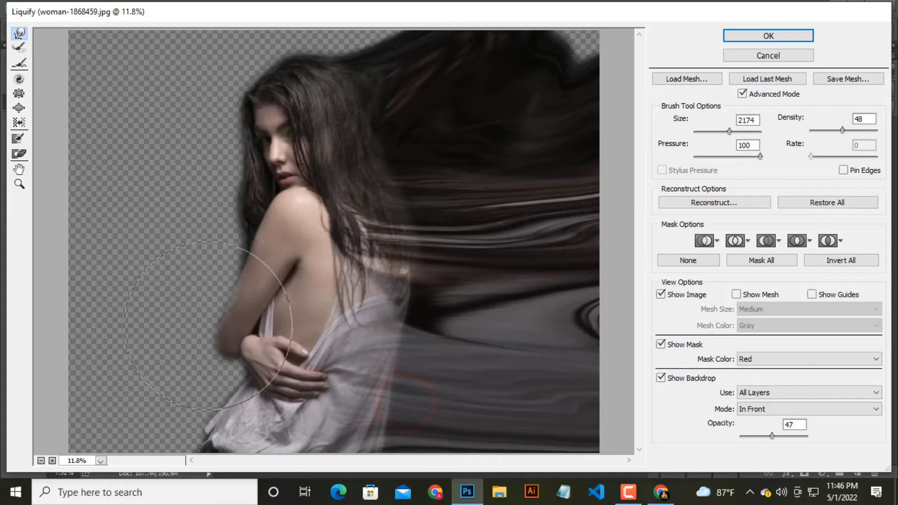
Step: Pull the shoulder and upper arm out toward the left edge of the canvas, undoing the extra higher stroke
{"action": "left_click_drag", "start_coordinate": [263, 254], "coordinate": [45, 225]}
{"action": "left_click_drag", "start_coordinate": [274, 189], "coordinate": [47, 142]}
{"action": "key", "text": "ctrl+z"}
{"action": "left_click_drag", "start_coordinate": [173, 160], "coordinate": [126, 149]}
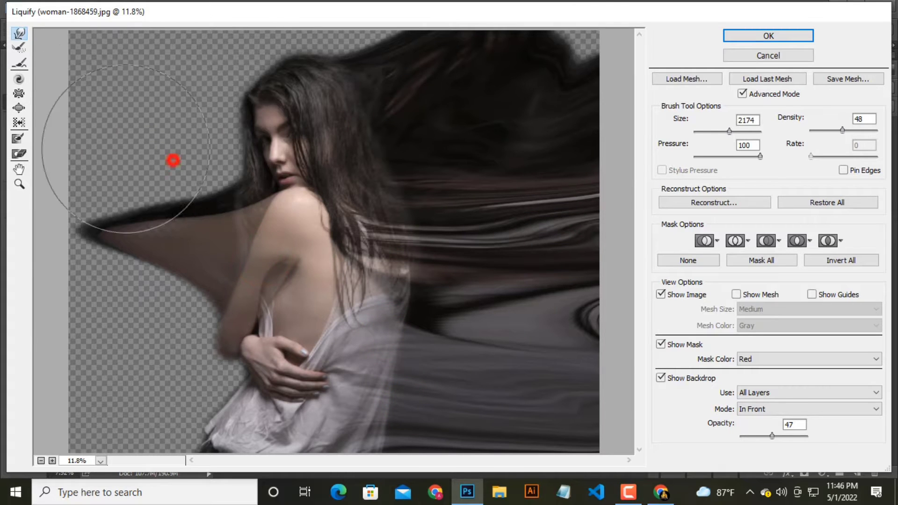
Step: Smear the arm, elbow, hands and lower dress out to the left edge of the canvas
{"action": "left_click_drag", "start_coordinate": [206, 285], "coordinate": [72, 315]}
{"action": "left_click_drag", "start_coordinate": [194, 321], "coordinate": [68, 349]}
{"action": "left_click_drag", "start_coordinate": [242, 363], "coordinate": [79, 395]}
{"action": "left_click_drag", "start_coordinate": [190, 447], "coordinate": [106, 447]}
{"action": "left_click_drag", "start_coordinate": [169, 411], "coordinate": [70, 416]}
{"action": "left_click_drag", "start_coordinate": [221, 275], "coordinate": [113, 269]}
{"action": "left_click_drag", "start_coordinate": [164, 263], "coordinate": [98, 268]}
{"action": "left_click_drag", "start_coordinate": [172, 283], "coordinate": [98, 287]}
Step: Smear the shoulder, face and front hair out toward the upper-left part of the canvas
{"action": "left_click_drag", "start_coordinate": [184, 215], "coordinate": [103, 192]}
{"action": "left_click_drag", "start_coordinate": [184, 154], "coordinate": [140, 142]}
{"action": "left_click_drag", "start_coordinate": [200, 105], "coordinate": [117, 135]}
{"action": "left_click_drag", "start_coordinate": [188, 111], "coordinate": [136, 104]}
{"action": "mouse_move", "coordinate": [202, 98]}
{"action": "left_mouse_down"}
{"action": "mouse_move", "coordinate": [147, 93]}
{"action": "mouse_move", "coordinate": [119, 72]}
{"action": "left_mouse_up"}
{"action": "left_click_drag", "start_coordinate": [242, 86], "coordinate": [115, 49]}
{"action": "left_click_drag", "start_coordinate": [188, 145], "coordinate": [119, 151]}
{"action": "left_click_drag", "start_coordinate": [209, 167], "coordinate": [133, 175]}
{"action": "left_click_drag", "start_coordinate": [214, 193], "coordinate": [140, 197]}
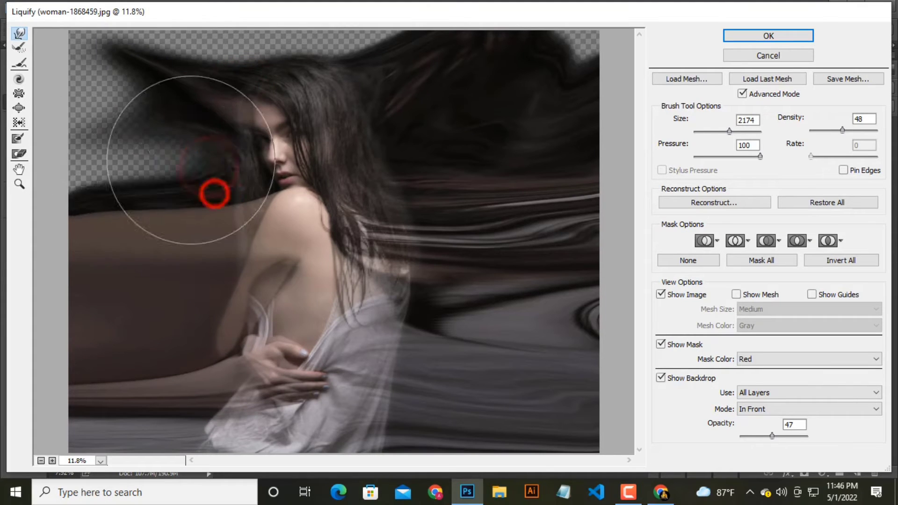
Step: Fill the remaining transparent gaps in the upper-left area by pushing the smeared hair outward and upward
{"action": "left_click_drag", "start_coordinate": [199, 146], "coordinate": [100, 147]}
{"action": "left_click_drag", "start_coordinate": [167, 167], "coordinate": [105, 152]}
{"action": "left_click_drag", "start_coordinate": [168, 101], "coordinate": [119, 71]}
{"action": "left_click_drag", "start_coordinate": [212, 78], "coordinate": [182, 44]}
{"action": "left_click_drag", "start_coordinate": [332, 53], "coordinate": [321, 31]}
{"action": "mouse_move", "coordinate": [287, 55]}
{"action": "left_mouse_down"}
{"action": "mouse_move", "coordinate": [294, 59]}
{"action": "mouse_move", "coordinate": [204, 74]}
{"action": "left_mouse_up"}
Step: Push the lower-left arm and dress smears further left and the dress smear on the other side further right
{"action": "left_click_drag", "start_coordinate": [181, 407], "coordinate": [112, 405]}
{"action": "left_click_drag", "start_coordinate": [215, 331], "coordinate": [75, 358]}
{"action": "left_click_drag", "start_coordinate": [427, 345], "coordinate": [533, 365]}
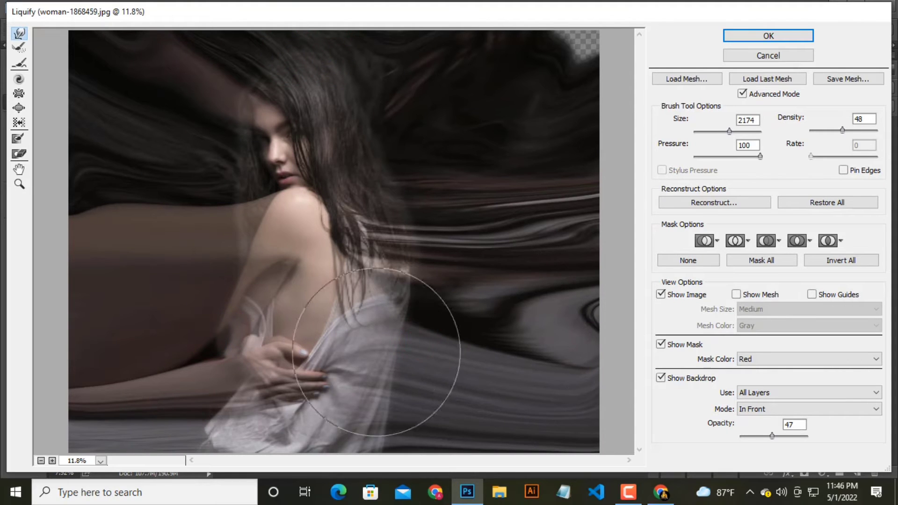
Step: Apply the Liquify smear, then add a black layer mask to both the farcture layer and the main modeel layer
{"action": "left_click", "coordinate": [768, 36]}
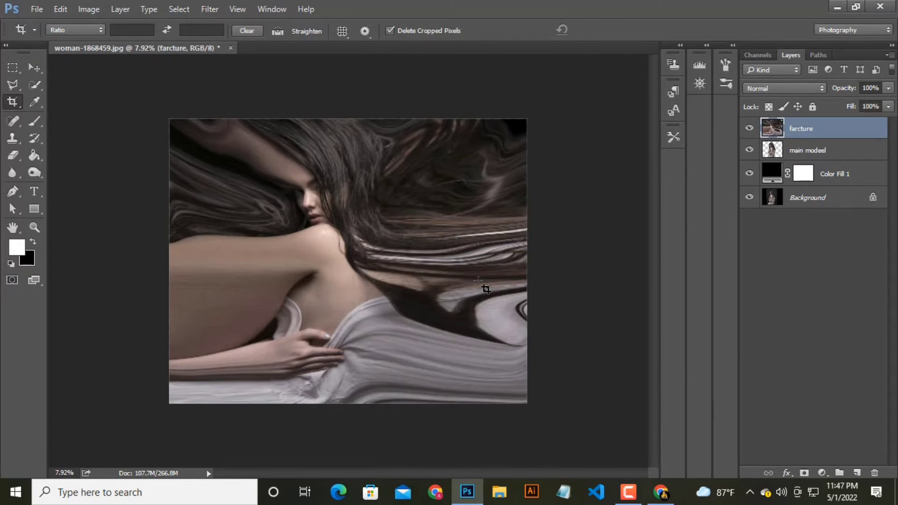
{"action": "left_click", "coordinate": [804, 473]}
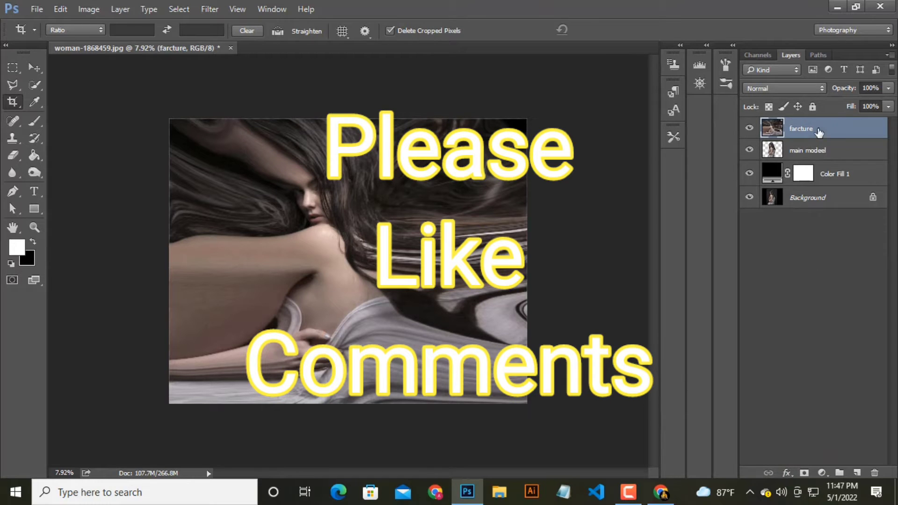
{"action": "left_click", "coordinate": [804, 473]}
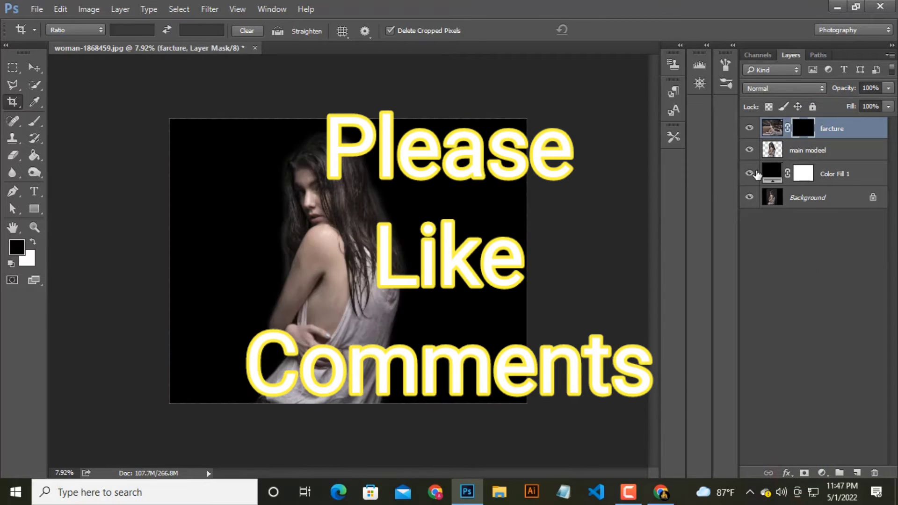
{"action": "left_click", "coordinate": [837, 149]}
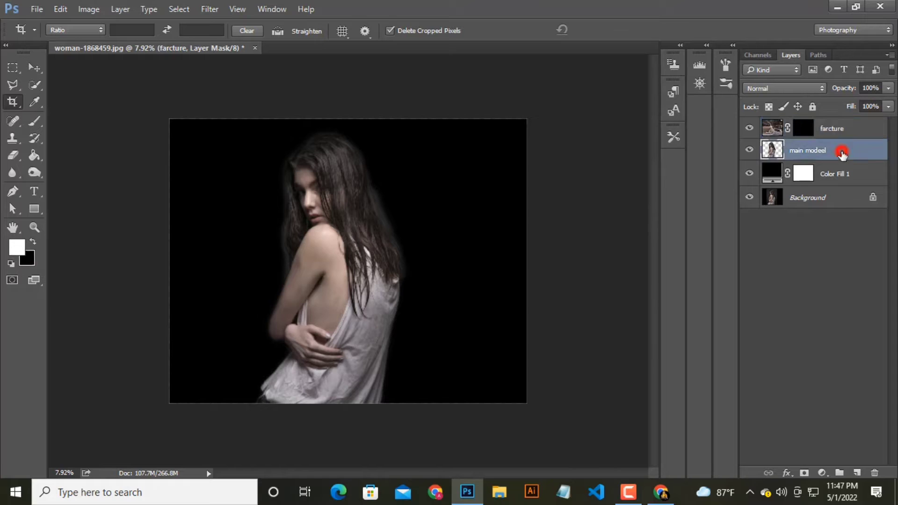
{"action": "left_click", "coordinate": [804, 473], "text": "alt"}
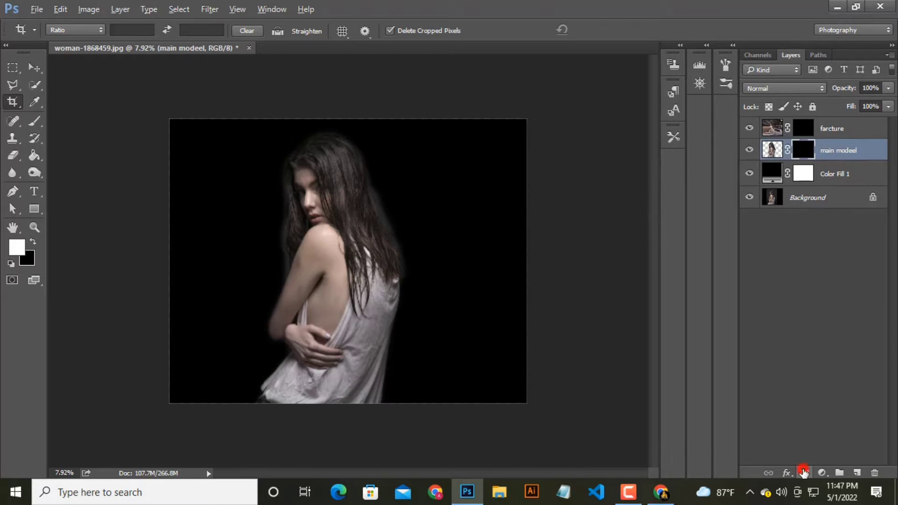
{"action": "left_click", "coordinate": [805, 149]}
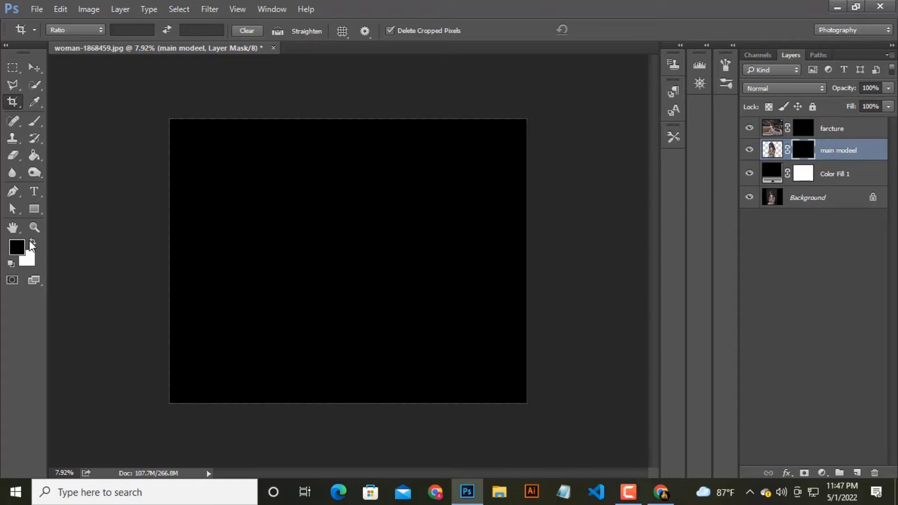
Step: Set up a white Splatter 6 brush at 100% opacity and enlarge it to 3500 px for painting on the main modeel mask
{"action": "left_click", "coordinate": [32, 242]}
{"action": "left_click", "coordinate": [34, 121]}
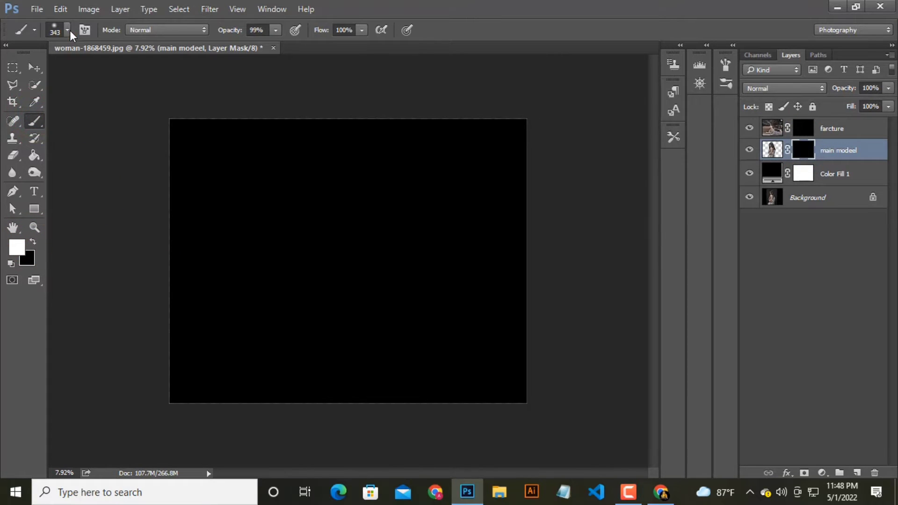
{"action": "left_click", "coordinate": [67, 30]}
{"action": "left_click_drag", "start_coordinate": [249, 161], "coordinate": [260, 390]}
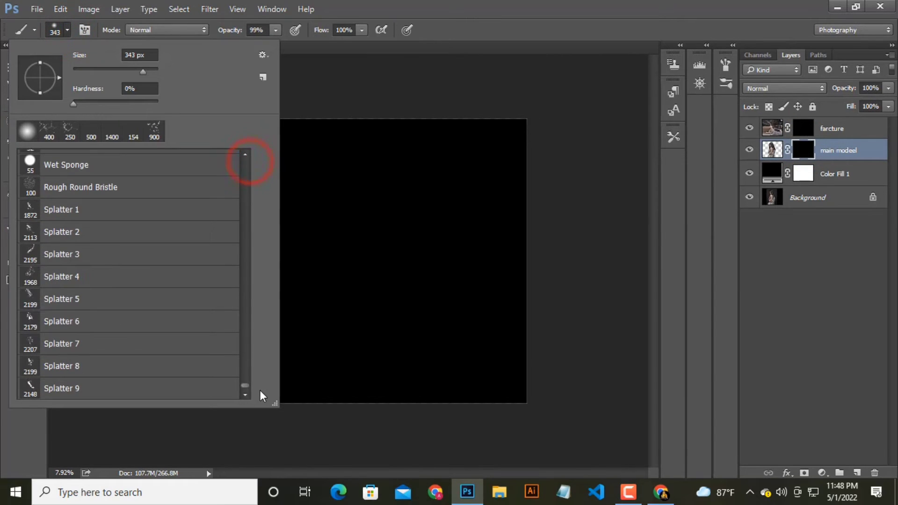
{"action": "left_click", "coordinate": [88, 320]}
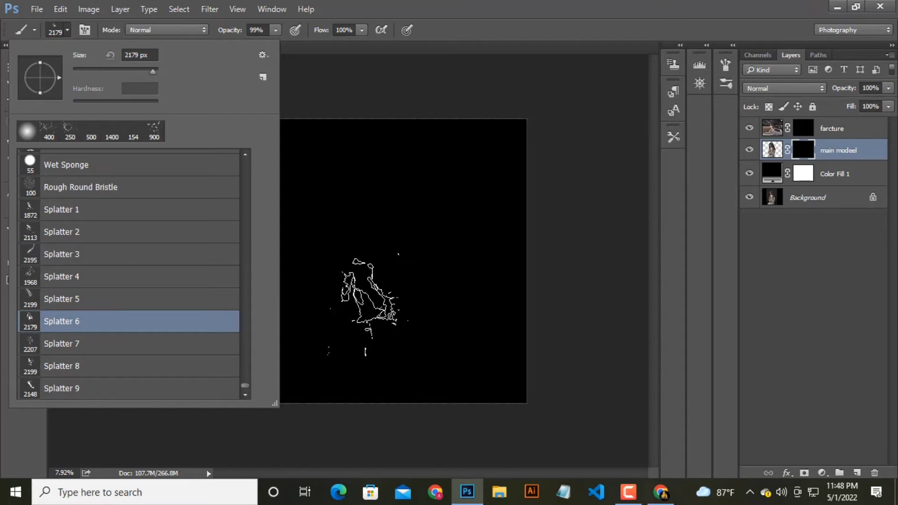
{"action": "left_click", "coordinate": [487, 29]}
{"action": "key", "text": "0"}
{"action": "key", "text": "bracketright"}
{"action": "key", "text": "bracketright"}
{"action": "key", "text": "bracketright"}
{"action": "key", "text": "bracketright"}
{"action": "key", "text": "bracketright"}
{"action": "key", "text": "bracketright"}
{"action": "key", "text": "bracketright"}
{"action": "key", "text": "bracketright"}
{"action": "key", "text": "bracketright"}
{"action": "key", "text": "bracketright"}
{"action": "key", "text": "bracketright"}
{"action": "key", "text": "bracketright"}
{"action": "key", "text": "bracketright"}
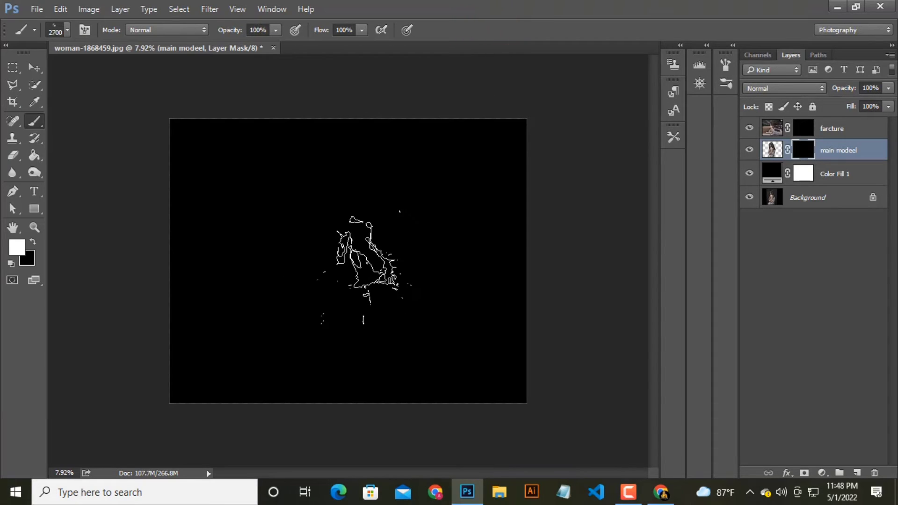
Step: Stamp splatters on the main modeel mask to reveal the woman's back, face, hair, arms and dress
{"action": "left_click", "coordinate": [343, 280]}
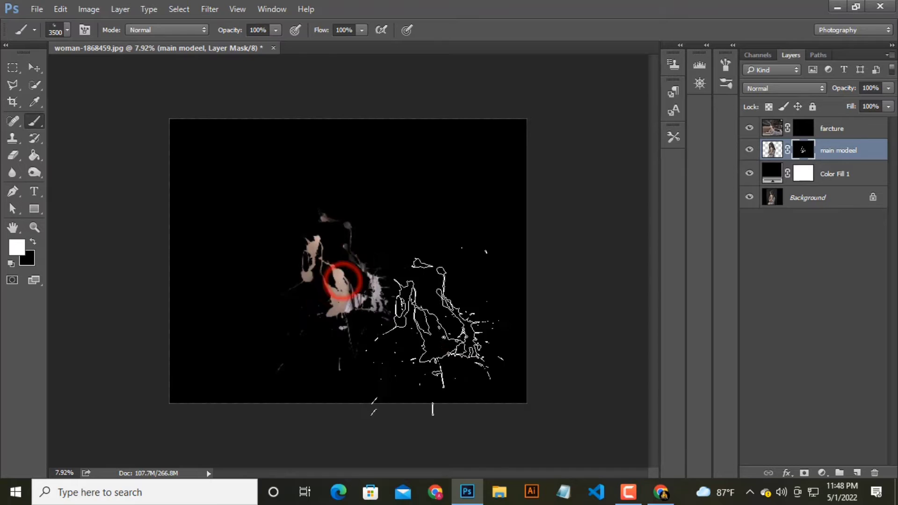
{"action": "left_click", "coordinate": [325, 197]}
{"action": "left_click", "coordinate": [341, 195]}
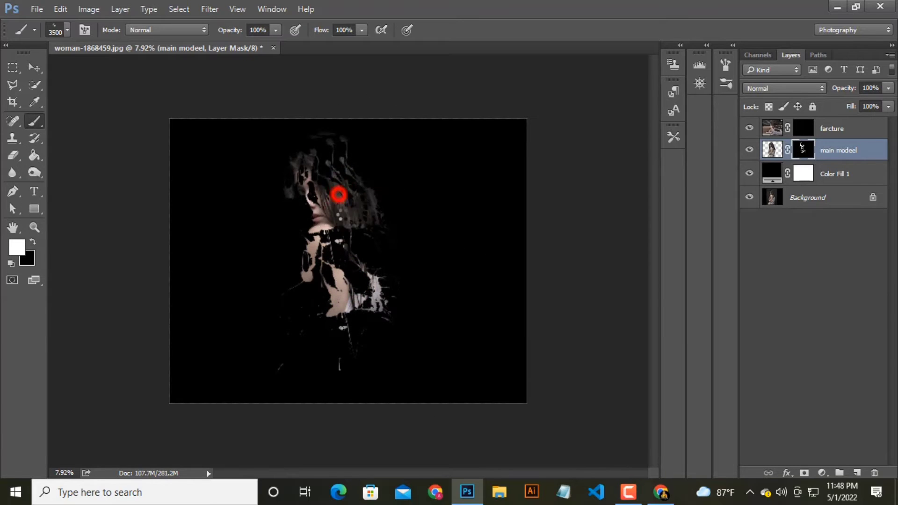
{"action": "left_click", "coordinate": [307, 196]}
{"action": "left_click", "coordinate": [301, 327]}
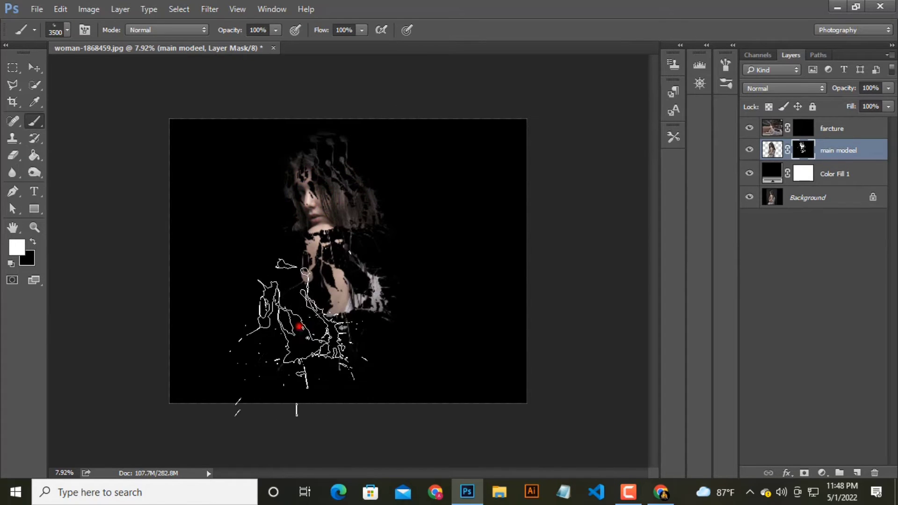
{"action": "left_click", "coordinate": [377, 338]}
{"action": "left_click", "coordinate": [375, 209]}
{"action": "left_click", "coordinate": [366, 177]}
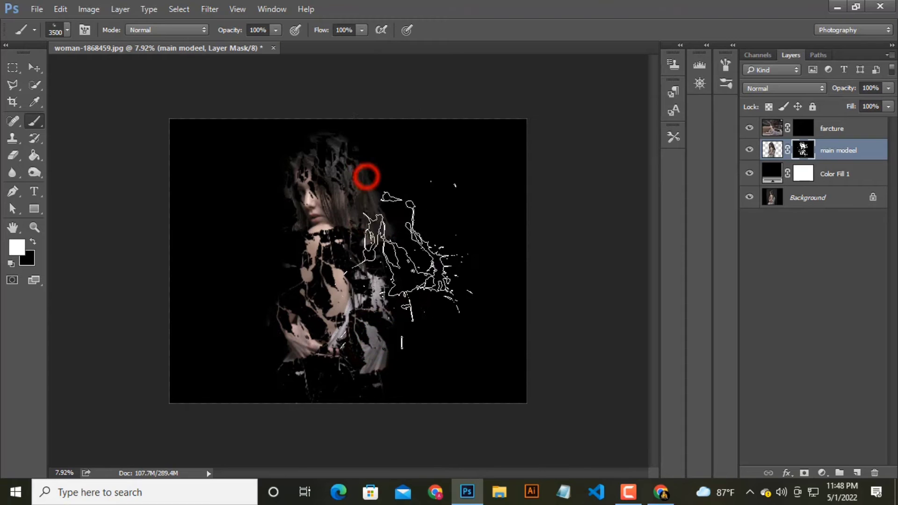
{"action": "left_click", "coordinate": [386, 268]}
{"action": "left_click", "coordinate": [319, 193]}
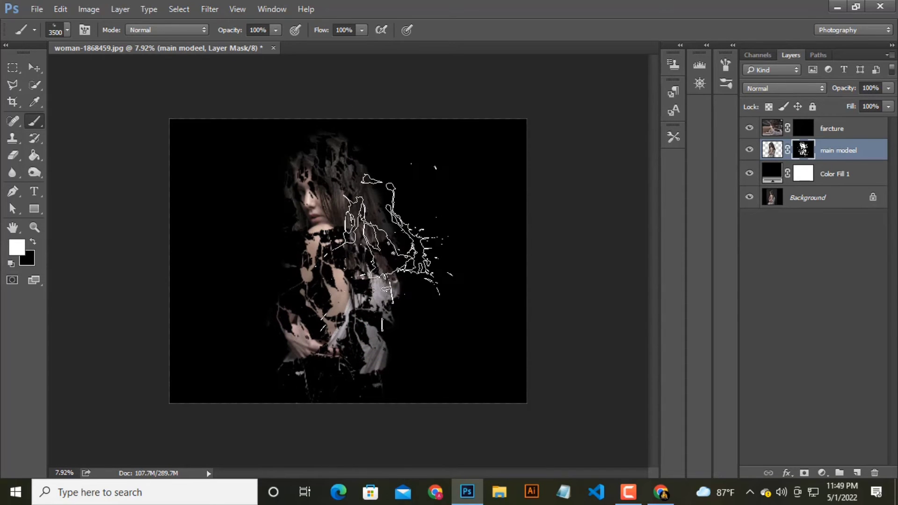
Step: Rotate the splatter brush tip to -45° and stamp more of the dress, hands, shoulder and head into the main modeel mask
{"action": "left_click", "coordinate": [86, 32]}
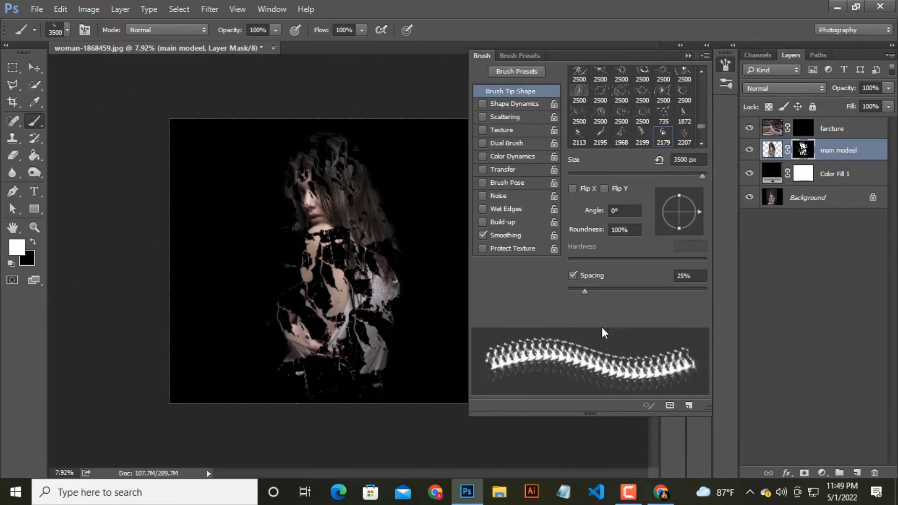
{"action": "left_click_drag", "start_coordinate": [701, 213], "coordinate": [693, 221]}
{"action": "left_click", "coordinate": [357, 353]}
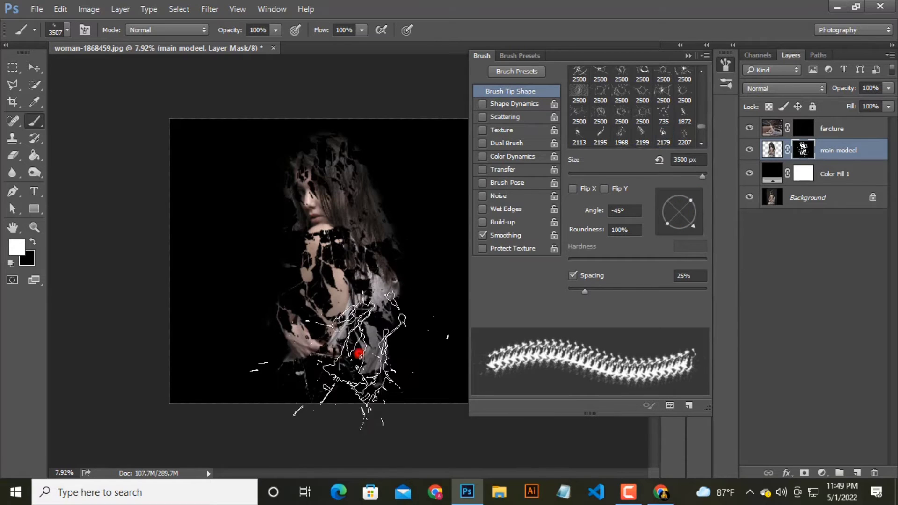
{"action": "left_click", "coordinate": [325, 369]}
{"action": "left_click", "coordinate": [314, 255]}
{"action": "left_click", "coordinate": [387, 307]}
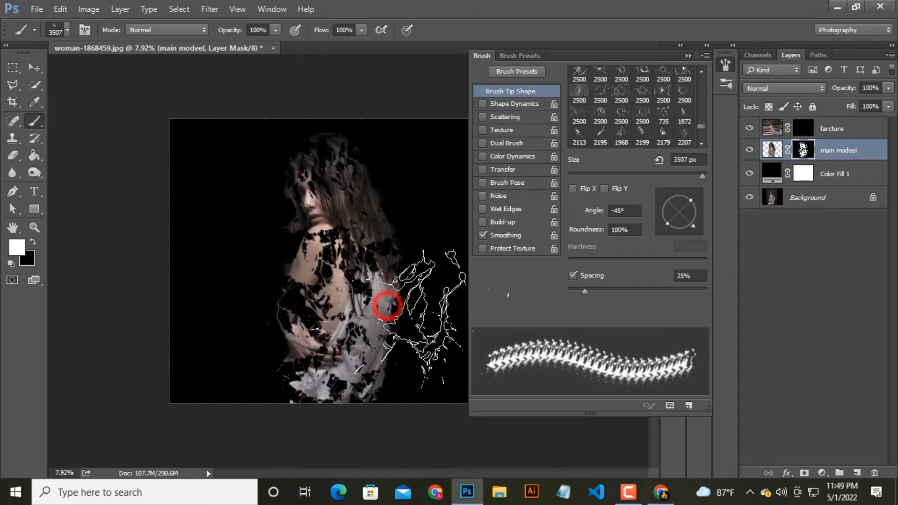
{"action": "left_click", "coordinate": [307, 209]}
{"action": "scroll", "coordinate": [336, 237], "scroll_direction": "up", "scroll_amount": 7}
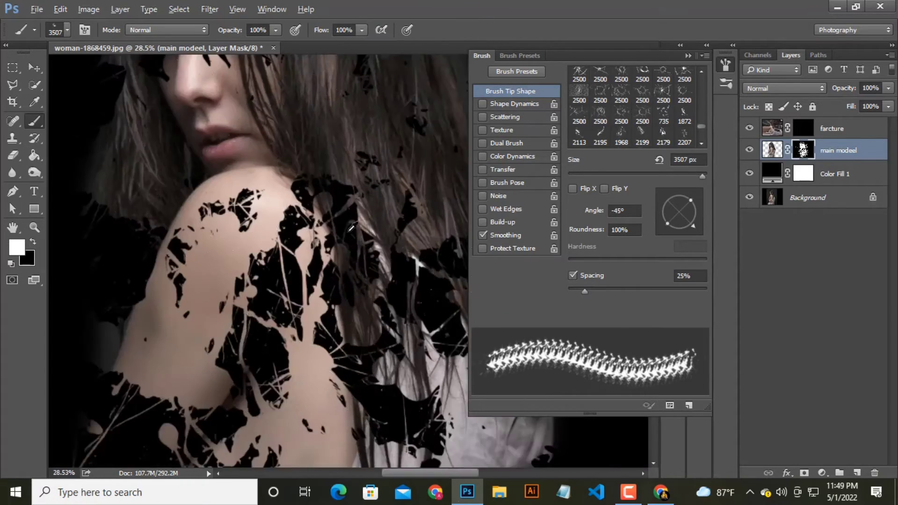
{"action": "scroll", "coordinate": [318, 244], "scroll_direction": "down", "scroll_amount": 4}
{"action": "left_click", "coordinate": [208, 201]}
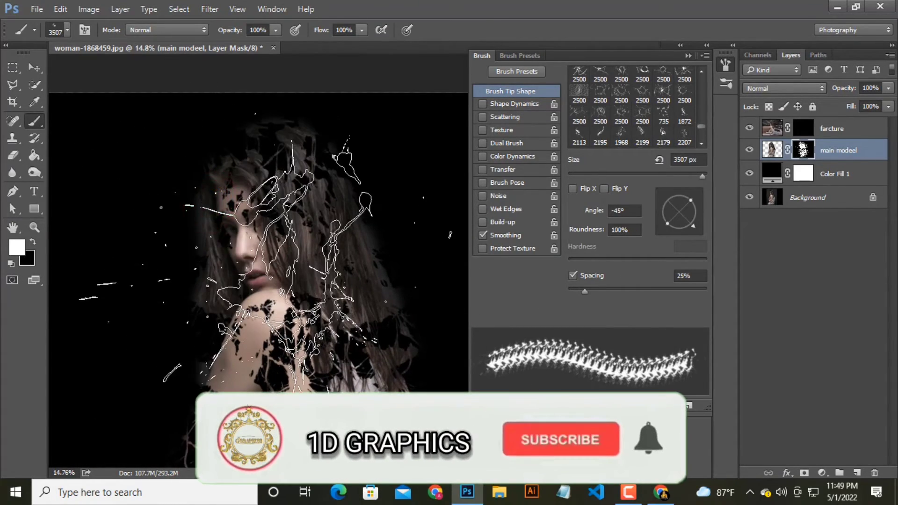
Step: Switch to the Soft Round brush with 0% hardness and reduce its size to 250 px
{"action": "left_click", "coordinate": [70, 32]}
{"action": "left_click", "coordinate": [69, 130]}
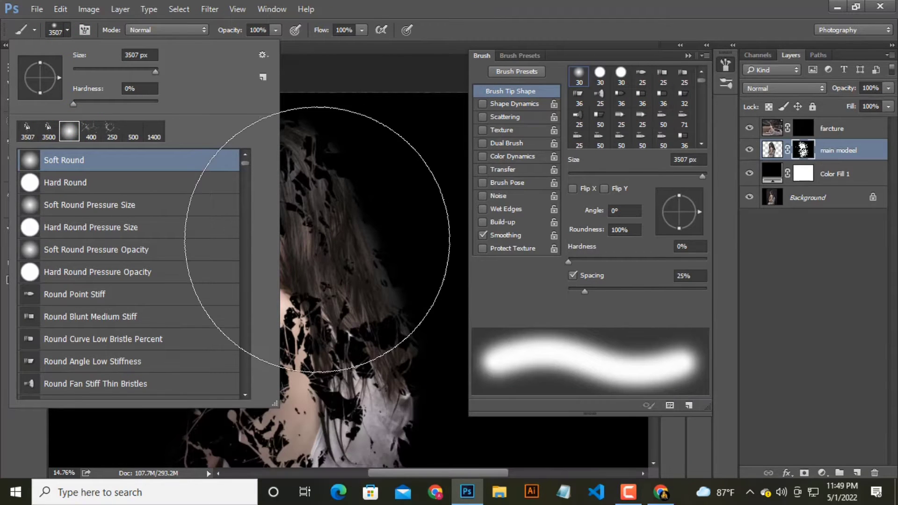
{"action": "left_click", "coordinate": [471, 28]}
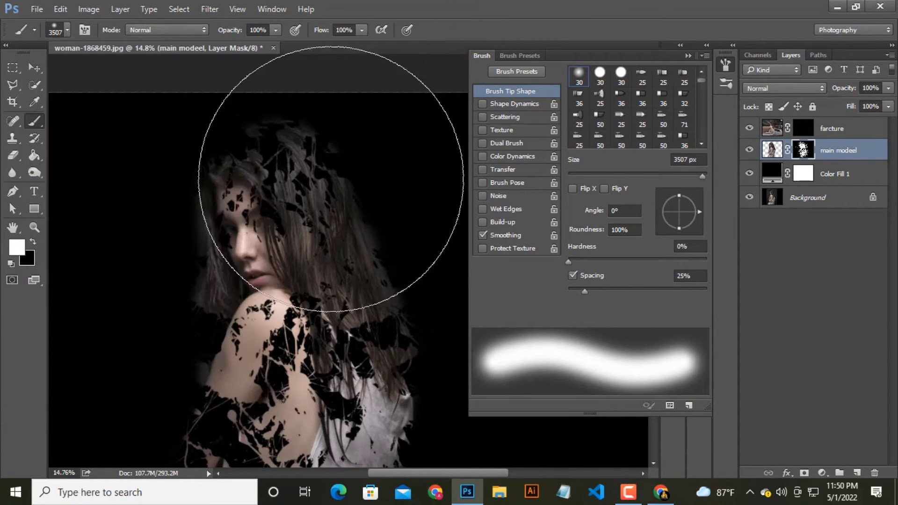
{"action": "key", "text": "bracketleft"}
{"action": "key", "text": "bracketleft"}
{"action": "key", "text": "bracketleft"}
{"action": "key", "text": "bracketleft"}
{"action": "key", "text": "bracketleft"}
{"action": "key", "text": "bracketleft"}
{"action": "key", "text": "bracketleft"}
{"action": "key", "text": "bracketleft"}
{"action": "key", "text": "bracketleft"}
{"action": "key", "text": "bracketleft"}
{"action": "key", "text": "bracketleft"}
{"action": "key", "text": "bracketleft"}
{"action": "key", "text": "bracketleft"}
{"action": "key", "text": "bracketleft"}
{"action": "key", "text": "bracketleft"}
{"action": "key", "text": "bracketleft"}
{"action": "key", "text": "bracketleft"}
{"action": "key", "text": "bracketleft"}
{"action": "key", "text": "bracketleft"}
{"action": "key", "text": "bracketleft"}
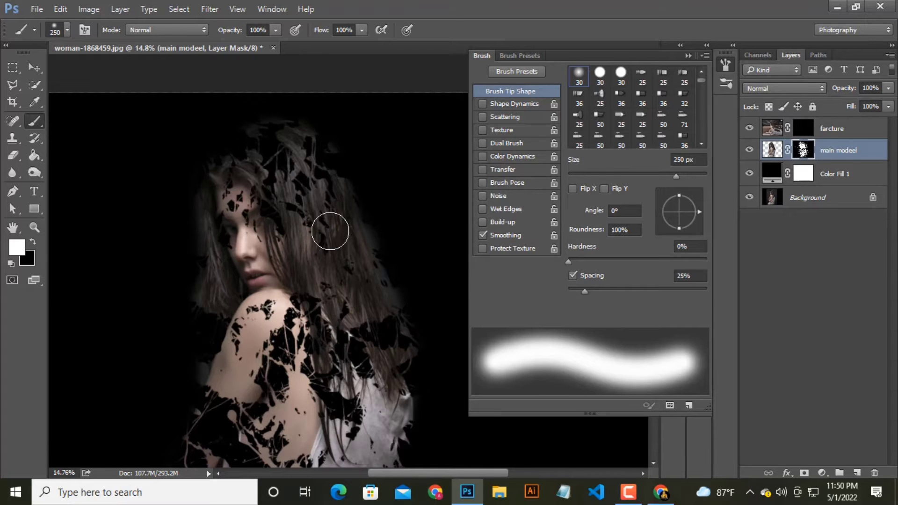
Step: Paint white over the black gaps on the forehead, eyes, nose, cheek and nearby hair to fully restore the face
{"action": "scroll", "coordinate": [239, 222], "scroll_direction": "up", "scroll_amount": 9}
{"action": "mouse_move", "coordinate": [238, 220]}
{"action": "left_mouse_down"}
{"action": "mouse_move", "coordinate": [193, 203]}
{"action": "mouse_move", "coordinate": [192, 191]}
{"action": "left_mouse_up"}
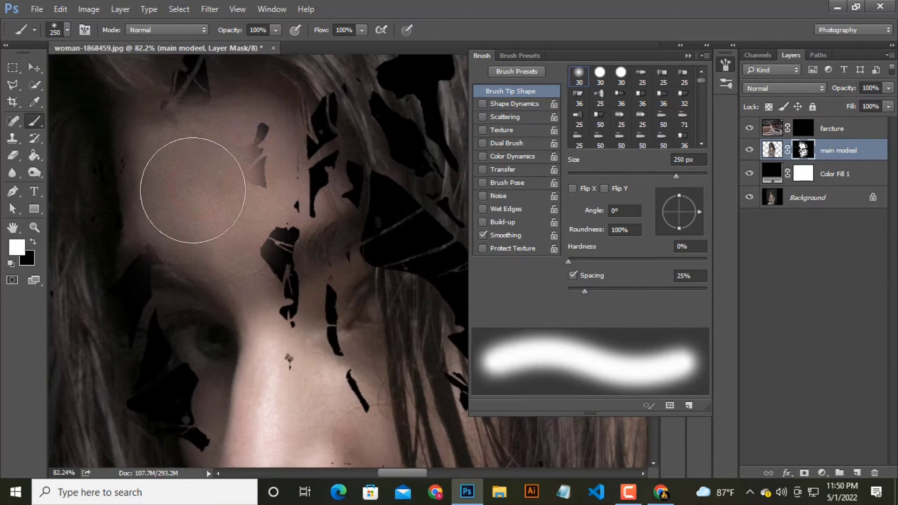
{"action": "mouse_move", "coordinate": [219, 400]}
{"action": "left_mouse_down"}
{"action": "mouse_move", "coordinate": [290, 280]}
{"action": "mouse_move", "coordinate": [257, 136]}
{"action": "mouse_move", "coordinate": [315, 261]}
{"action": "mouse_move", "coordinate": [273, 393]}
{"action": "left_mouse_up"}
{"action": "scroll", "coordinate": [373, 280], "scroll_direction": "down", "scroll_amount": 5}
{"action": "left_click_drag", "start_coordinate": [374, 273], "coordinate": [337, 246]}
{"action": "scroll", "coordinate": [331, 342], "scroll_direction": "down", "scroll_amount": 4}
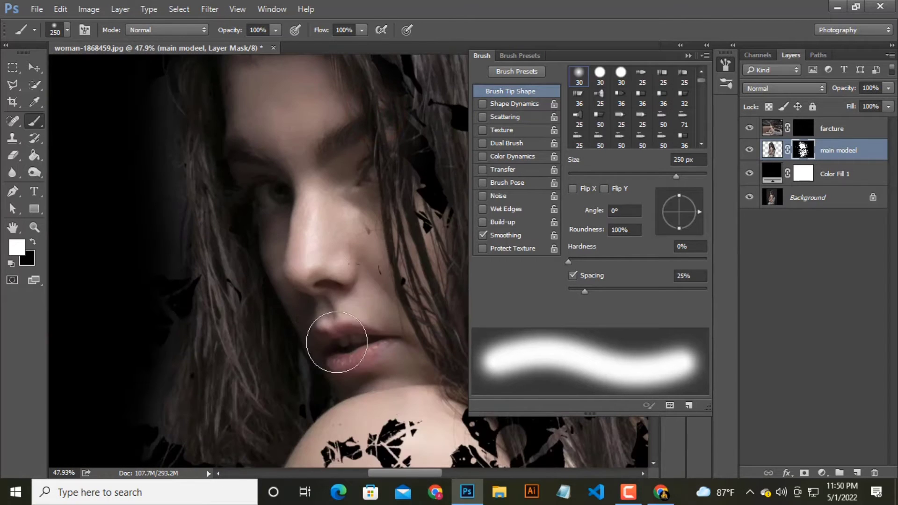
{"action": "mouse_move", "coordinate": [324, 281]}
{"action": "left_mouse_down"}
{"action": "mouse_move", "coordinate": [347, 370]}
{"action": "mouse_move", "coordinate": [380, 240]}
{"action": "mouse_move", "coordinate": [340, 139]}
{"action": "left_mouse_up"}
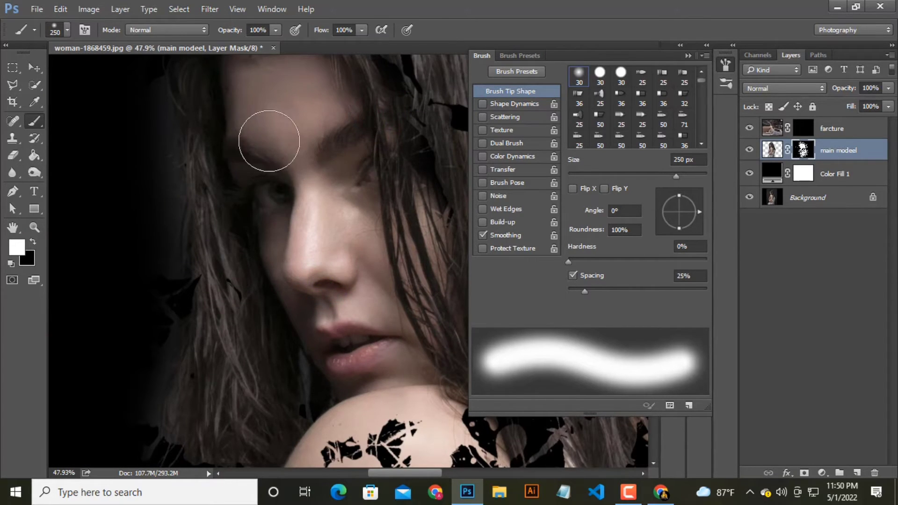
{"action": "scroll", "coordinate": [267, 150], "scroll_direction": "up", "scroll_amount": 3}
{"action": "mouse_move", "coordinate": [262, 187]}
{"action": "left_mouse_down"}
{"action": "mouse_move", "coordinate": [290, 130]}
{"action": "mouse_move", "coordinate": [439, 335]}
{"action": "mouse_move", "coordinate": [408, 185]}
{"action": "mouse_move", "coordinate": [424, 354]}
{"action": "left_mouse_up"}
{"action": "scroll", "coordinate": [424, 354], "scroll_direction": "down", "scroll_amount": 3}
{"action": "left_click_drag", "start_coordinate": [419, 306], "coordinate": [419, 307]}
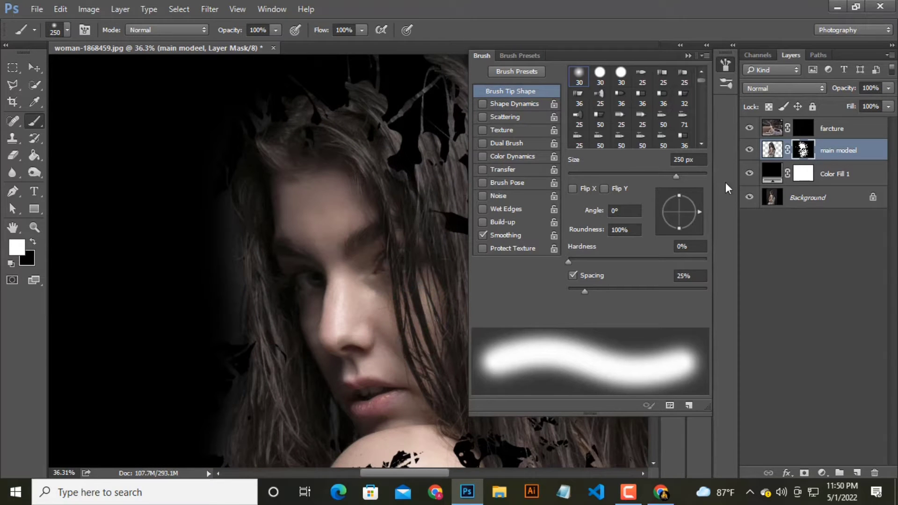
Step: Target the farcture layer's mask and choose the Splatter 6 brush with its tip rotated to 100°
{"action": "left_click", "coordinate": [802, 128]}
{"action": "left_click", "coordinate": [67, 30]}
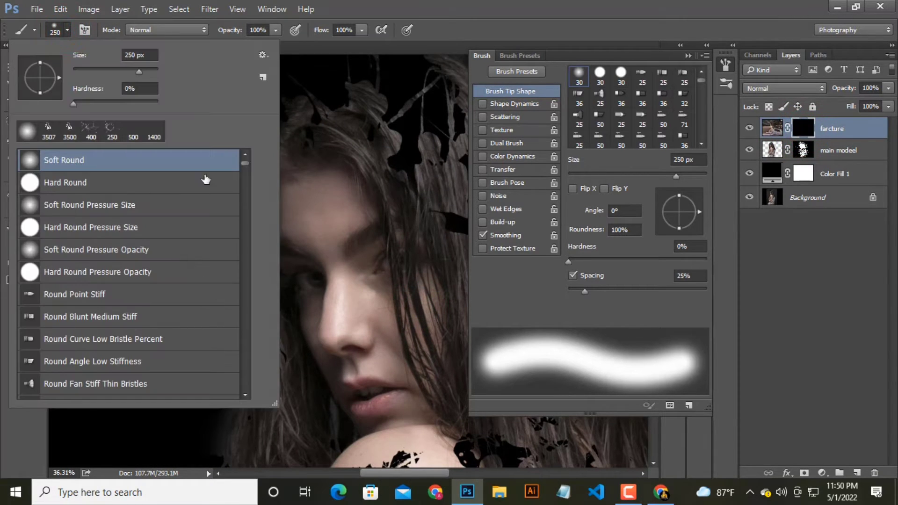
{"action": "mouse_move", "coordinate": [245, 162]}
{"action": "left_mouse_down"}
{"action": "mouse_move", "coordinate": [231, 322]}
{"action": "mouse_move", "coordinate": [242, 318]}
{"action": "mouse_move", "coordinate": [244, 406]}
{"action": "left_mouse_up"}
{"action": "scroll", "coordinate": [105, 339], "scroll_direction": "down", "scroll_amount": 2}
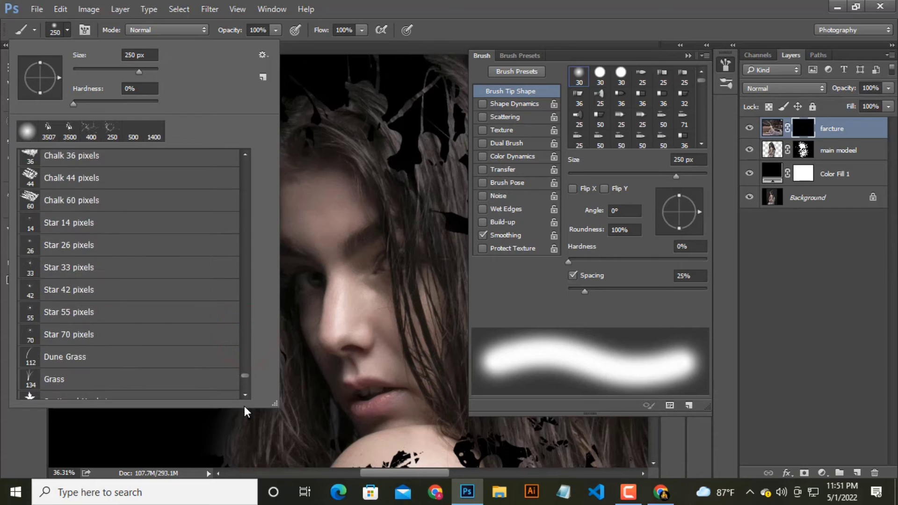
{"action": "left_click_drag", "start_coordinate": [245, 374], "coordinate": [244, 383]}
{"action": "left_click", "coordinate": [97, 360]}
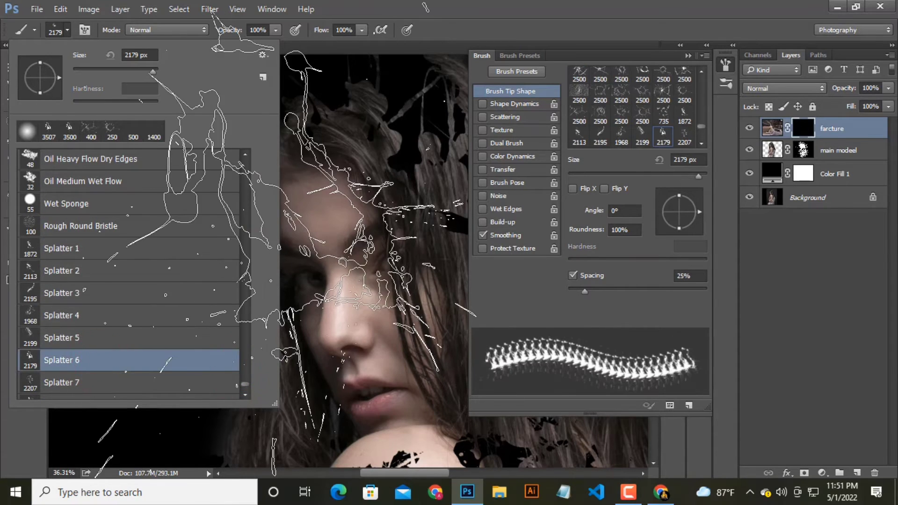
{"action": "left_click", "coordinate": [439, 27]}
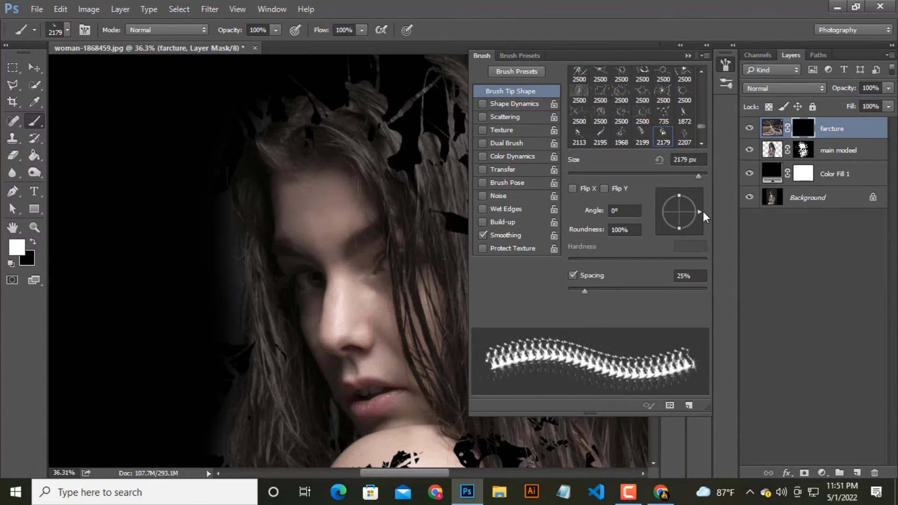
{"action": "left_click_drag", "start_coordinate": [701, 212], "coordinate": [675, 180]}
Step: Stamp the splatter brush at 2227 px on the farcture mask behind the back, around the waist and over the lower dress
{"action": "scroll", "coordinate": [353, 292], "scroll_direction": "down", "scroll_amount": 6}
{"action": "left_click_drag", "start_coordinate": [378, 342], "coordinate": [338, 333]}
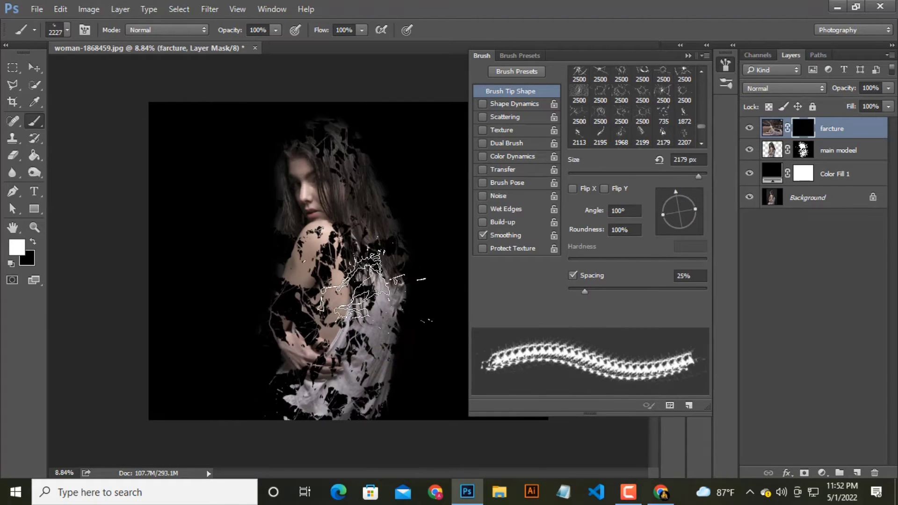
{"action": "left_click", "coordinate": [391, 296]}
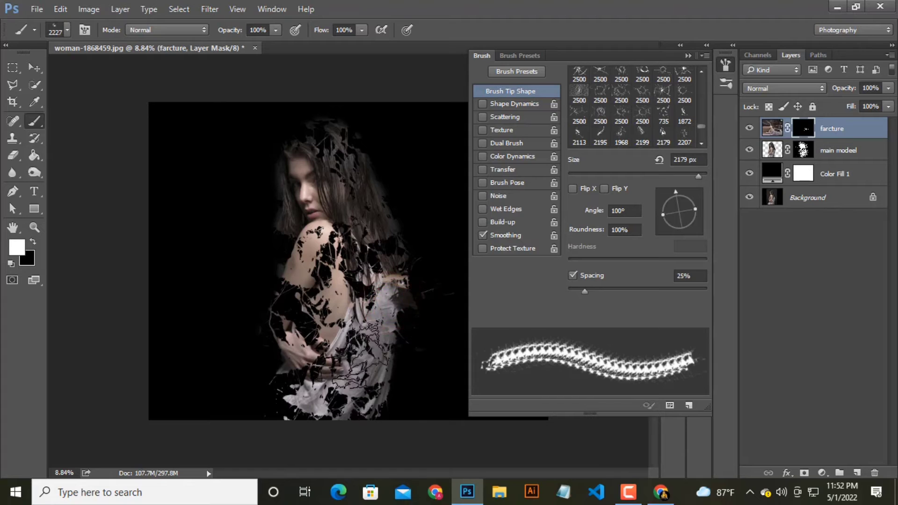
{"action": "left_click", "coordinate": [391, 290]}
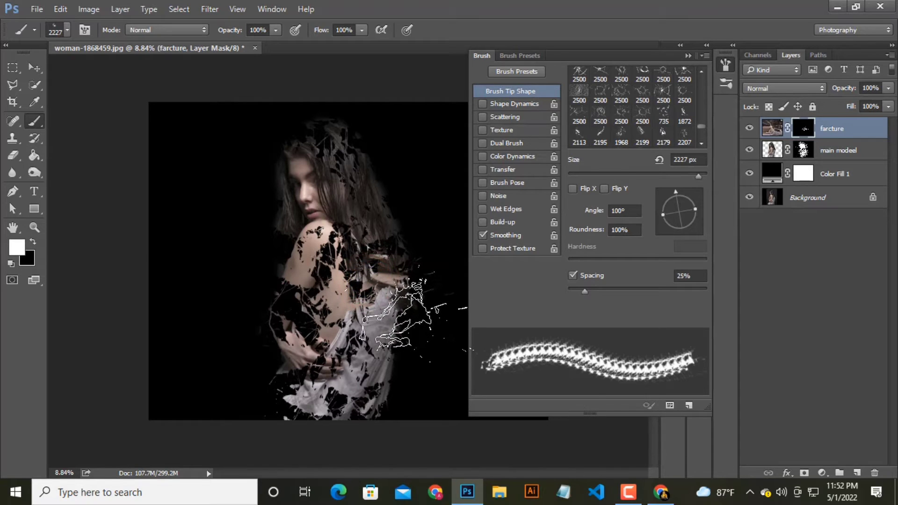
{"action": "left_click", "coordinate": [386, 297]}
{"action": "left_click", "coordinate": [407, 250]}
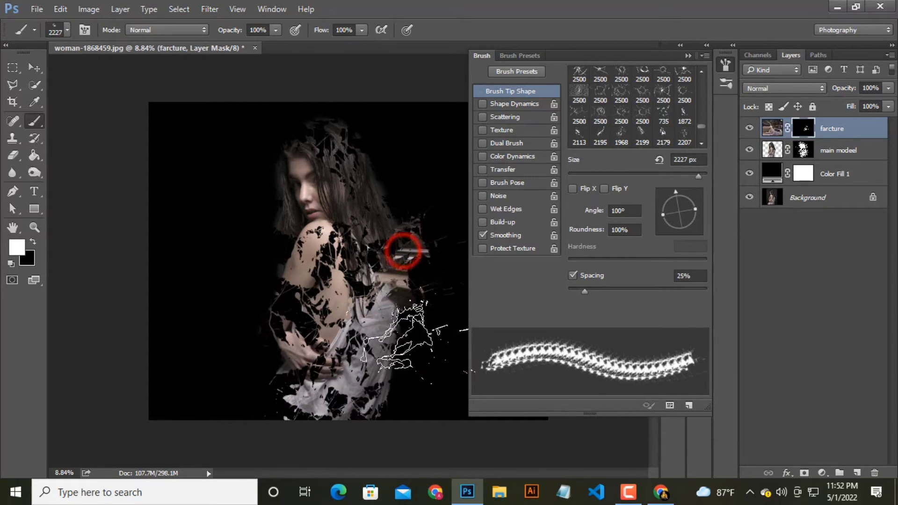
{"action": "left_click", "coordinate": [374, 396]}
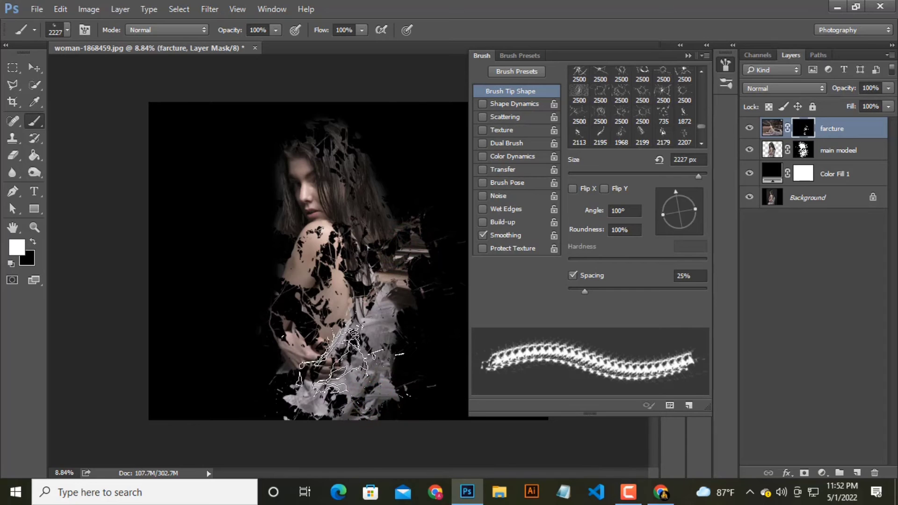
Step: Switch to the Splatter 8 brush and reduce its size to 1161 px
{"action": "left_click", "coordinate": [67, 31]}
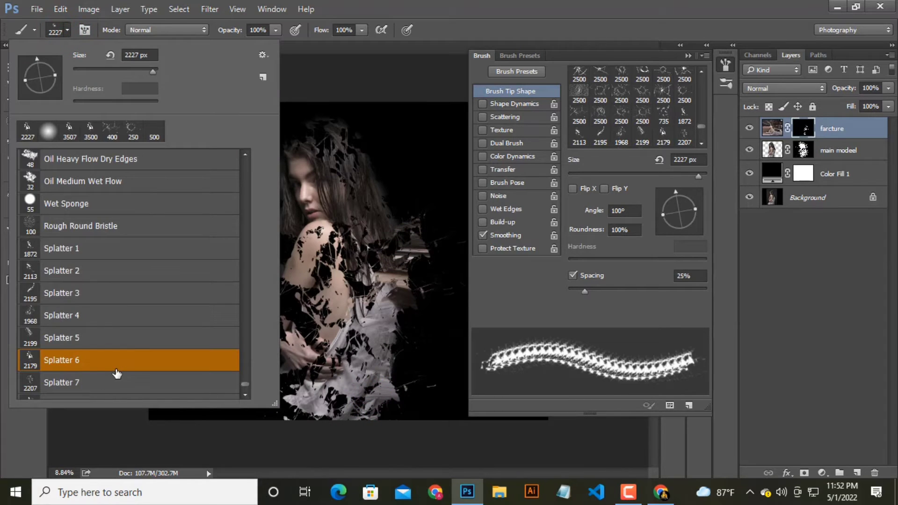
{"action": "scroll", "coordinate": [117, 373], "scroll_direction": "down", "scroll_amount": 1}
{"action": "left_click", "coordinate": [86, 384]}
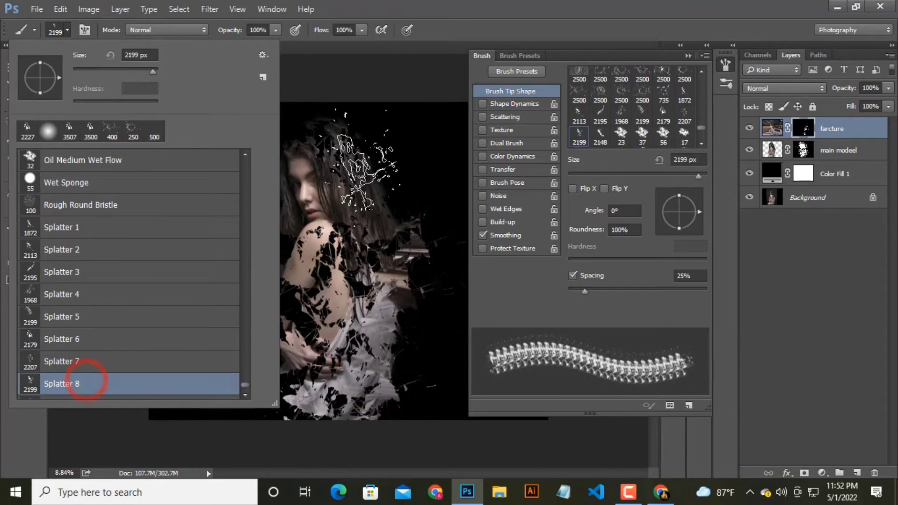
{"action": "left_click", "coordinate": [464, 39]}
{"action": "scroll", "coordinate": [358, 211], "scroll_direction": "up", "scroll_amount": 2}
{"action": "scroll", "coordinate": [360, 276], "scroll_direction": "down", "scroll_amount": 4}
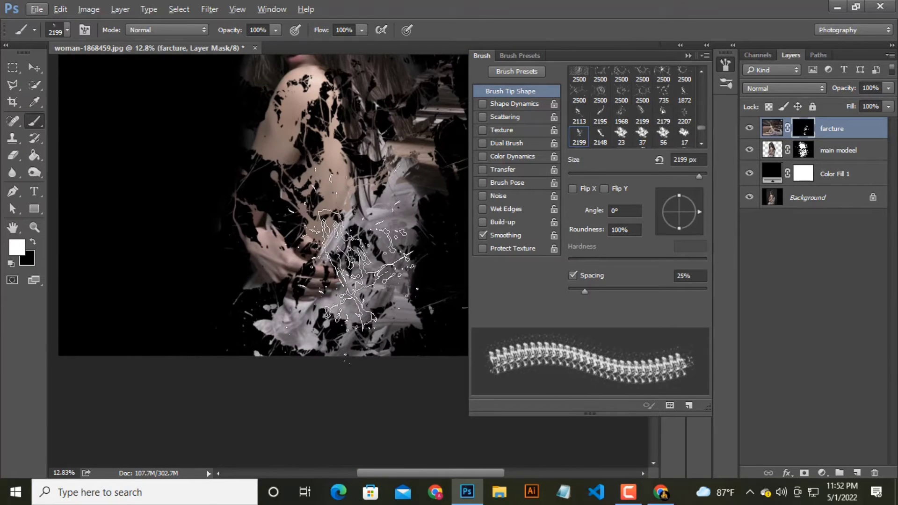
{"action": "key", "text": "bracketright"}
{"action": "key", "text": "bracketright"}
{"action": "key", "text": "bracketright"}
{"action": "key", "text": "bracketright"}
{"action": "key", "text": "bracketright"}
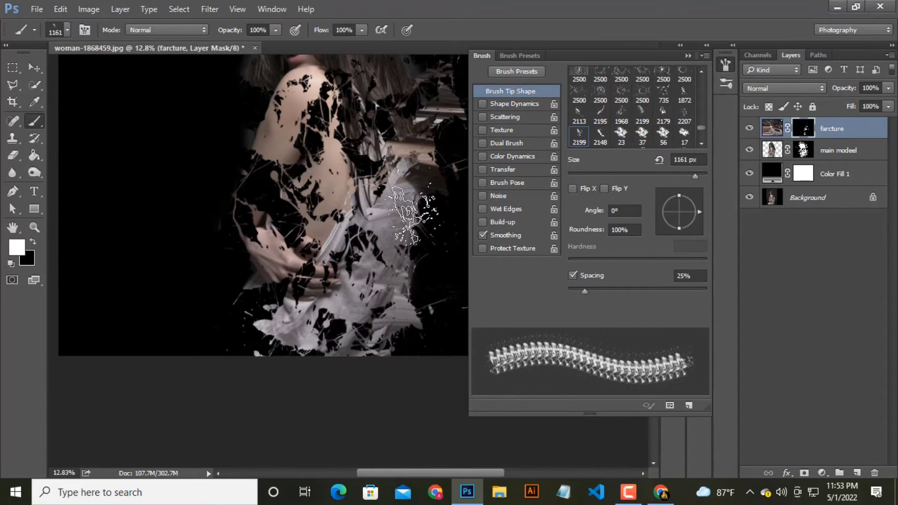
{"action": "scroll", "coordinate": [30, 337], "scroll_direction": "down", "scroll_amount": 4}
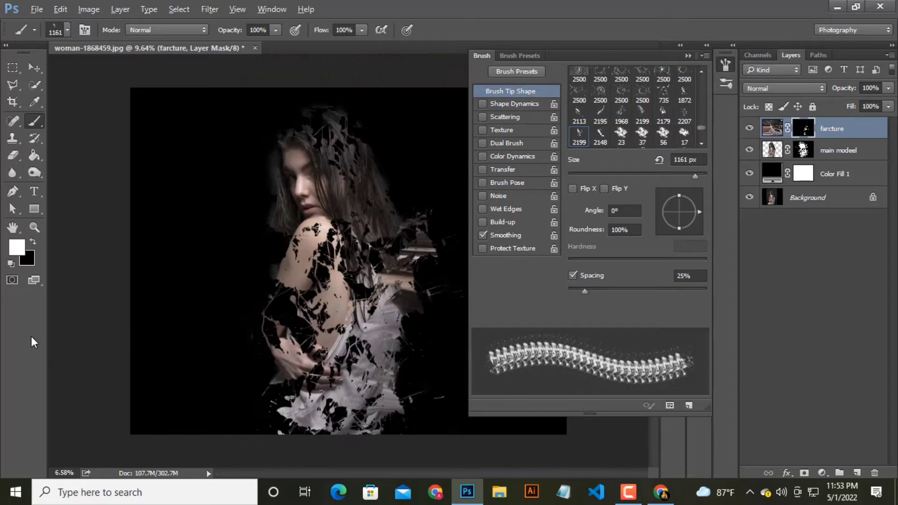
{"action": "left_click", "coordinate": [113, 338]}
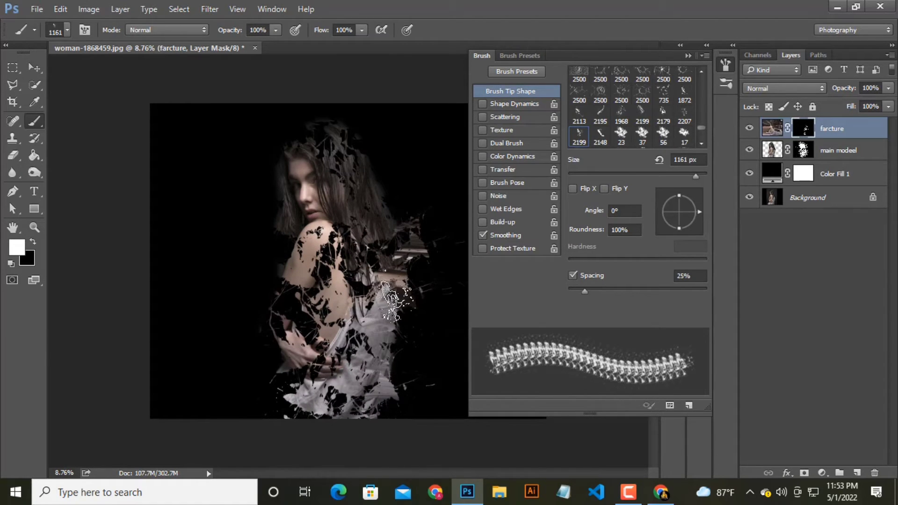
Step: Enlarge the splatter brush to 3300 px and stamp it over the waist and dress on the farcture mask
{"action": "key", "text": "bracketright"}
{"action": "key", "text": "bracketright"}
{"action": "key", "text": "bracketright"}
{"action": "key", "text": "bracketright"}
{"action": "key", "text": "bracketright"}
{"action": "key", "text": "bracketright"}
{"action": "key", "text": "bracketright"}
{"action": "key", "text": "bracketright"}
{"action": "key", "text": "bracketright"}
{"action": "left_click", "coordinate": [379, 301]}
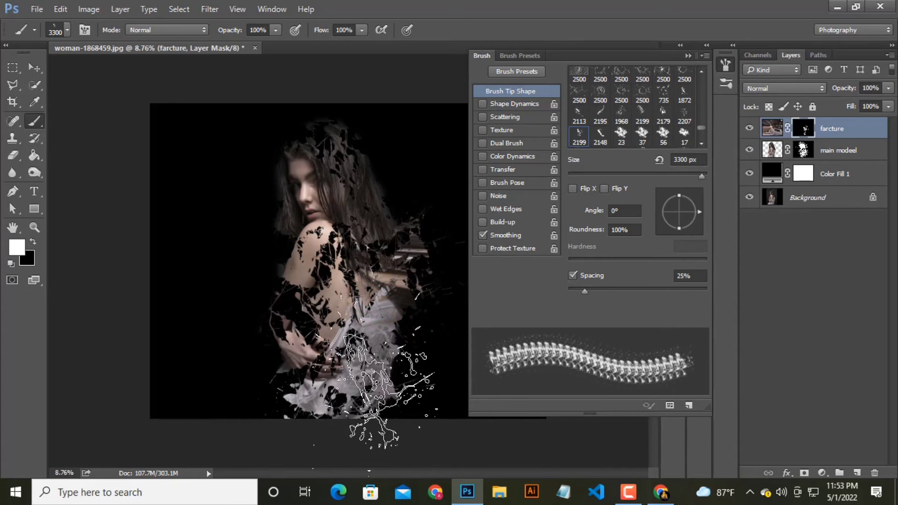
{"action": "left_click", "coordinate": [393, 376]}
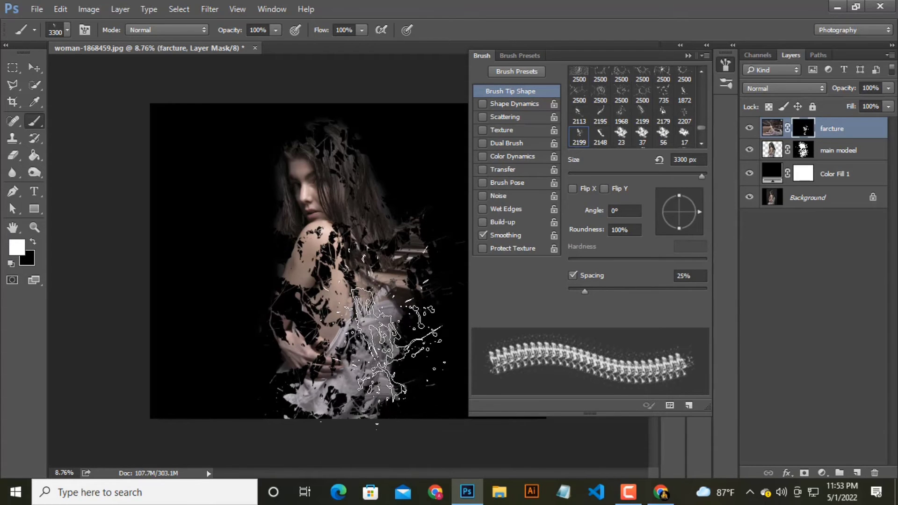
Step: Rotate the brush tip to 164° and stamp splatters over the arm, hands, top of the head, hair and dress
{"action": "left_click_drag", "start_coordinate": [697, 213], "coordinate": [656, 205]}
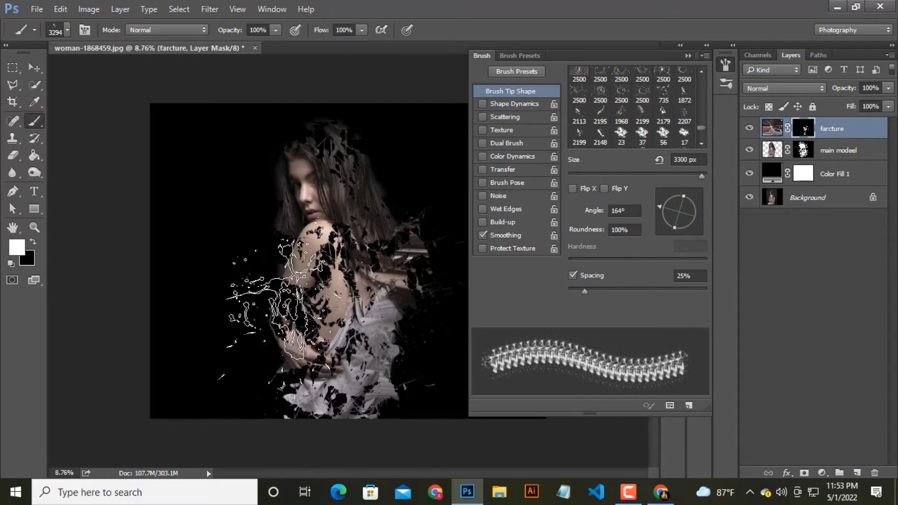
{"action": "left_click", "coordinate": [292, 311]}
{"action": "left_click", "coordinate": [322, 360]}
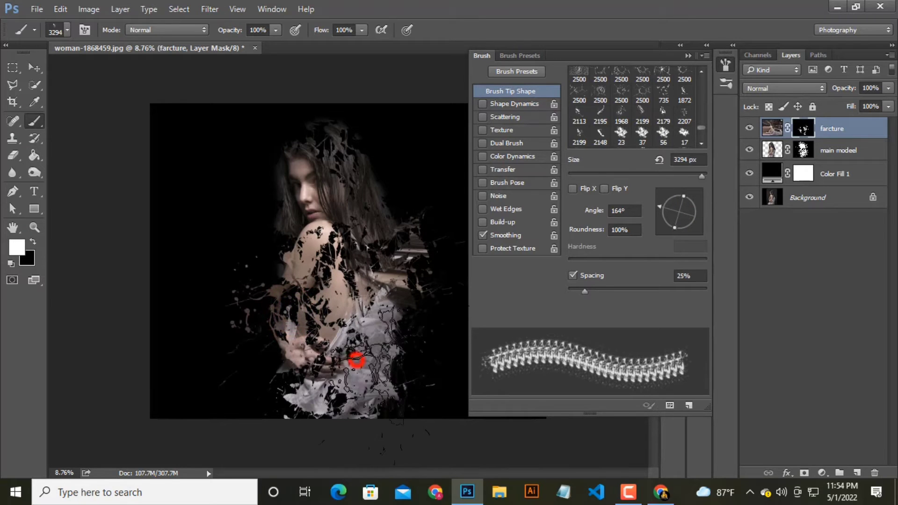
{"action": "left_click", "coordinate": [321, 363]}
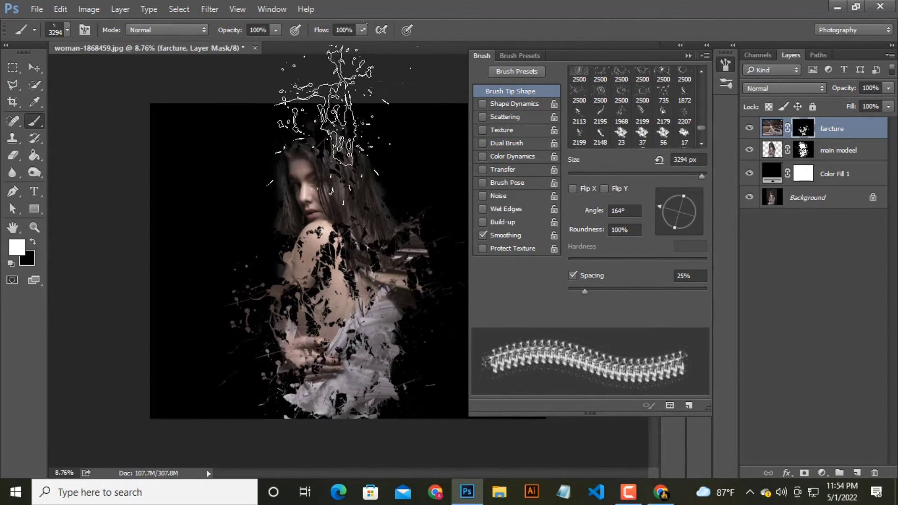
{"action": "left_click", "coordinate": [344, 104]}
{"action": "left_click", "coordinate": [391, 169]}
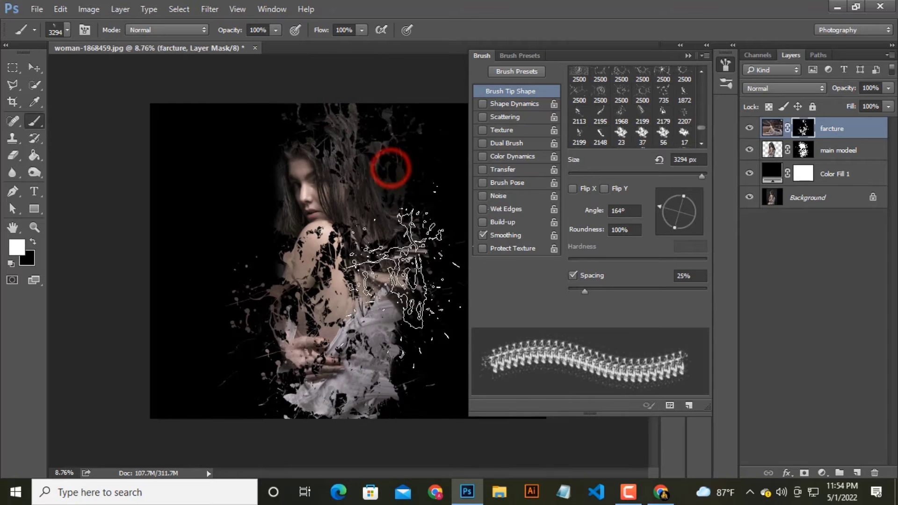
{"action": "left_click", "coordinate": [392, 340]}
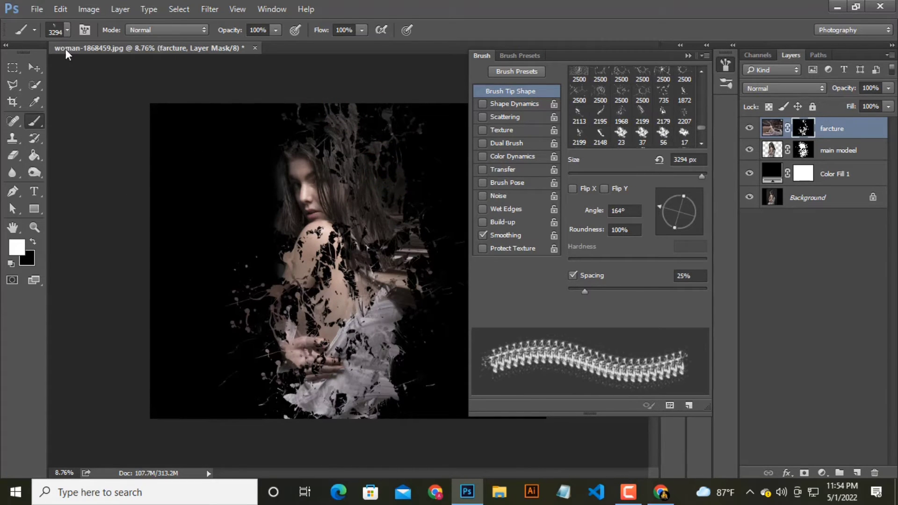
Step: Choose the Splatter 2 brush and enlarge it to 3100 px
{"action": "left_click", "coordinate": [69, 30]}
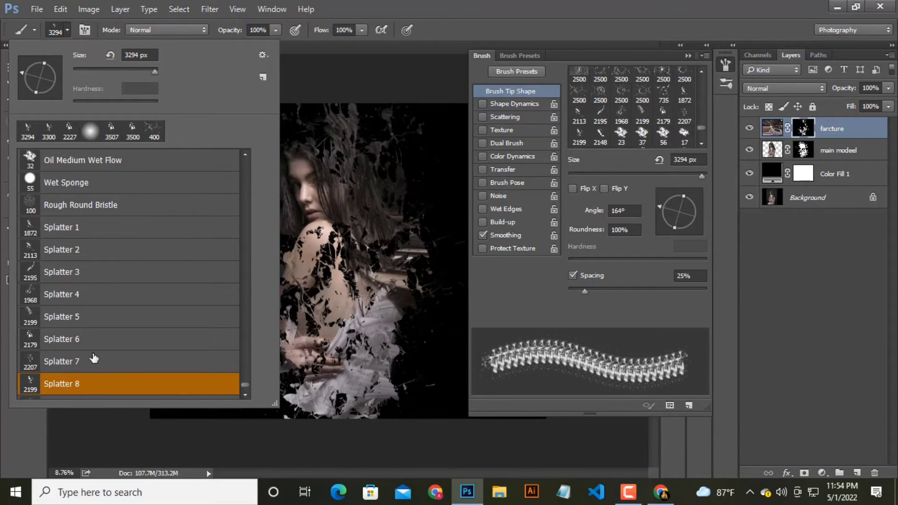
{"action": "left_click", "coordinate": [73, 253]}
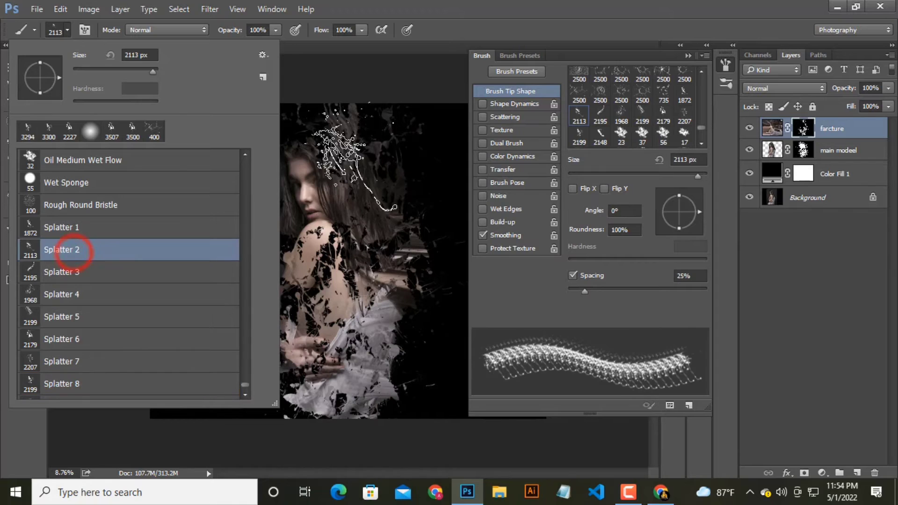
{"action": "left_click", "coordinate": [457, 14]}
{"action": "key", "text": "bracketright"}
{"action": "key", "text": "bracketright"}
{"action": "key", "text": "bracketright"}
{"action": "key", "text": "bracketright"}
{"action": "key", "text": "bracketright"}
{"action": "key", "text": "bracketright"}
{"action": "key", "text": "bracketright"}
{"action": "key", "text": "bracketright"}
{"action": "key", "text": "bracketright"}
{"action": "key", "text": "bracketright"}
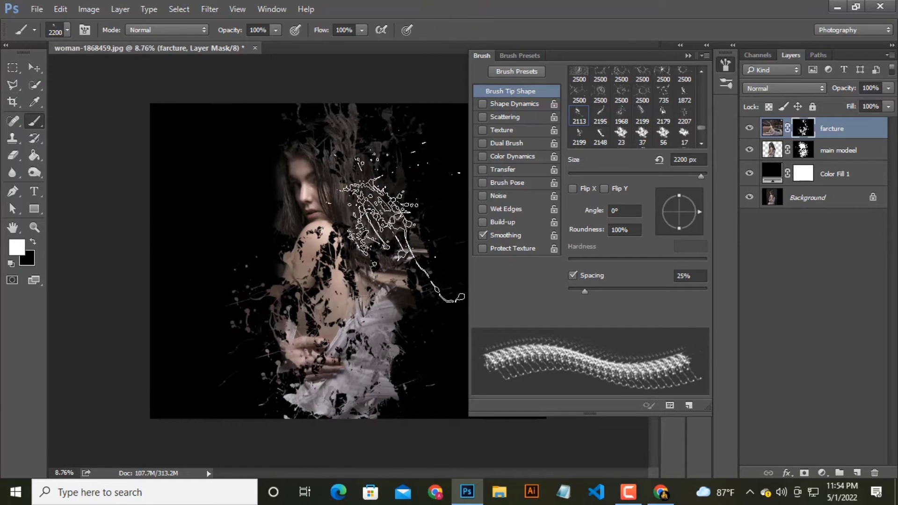
Step: Stamp splatters in front of the shoulder, behind the waist and beside the dress, varying the tip angle between stamps, including 160°, 119° and -2°
{"action": "left_click_drag", "start_coordinate": [699, 217], "coordinate": [647, 200]}
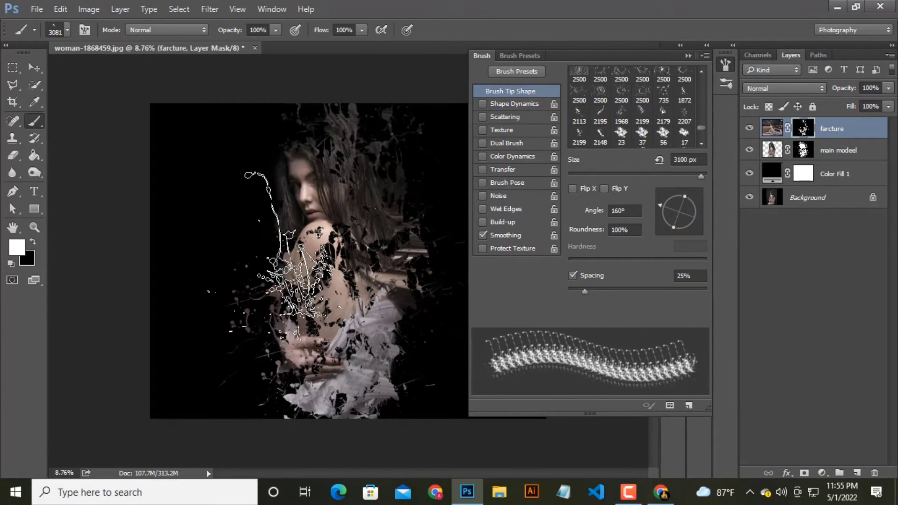
{"action": "left_click", "coordinate": [263, 276]}
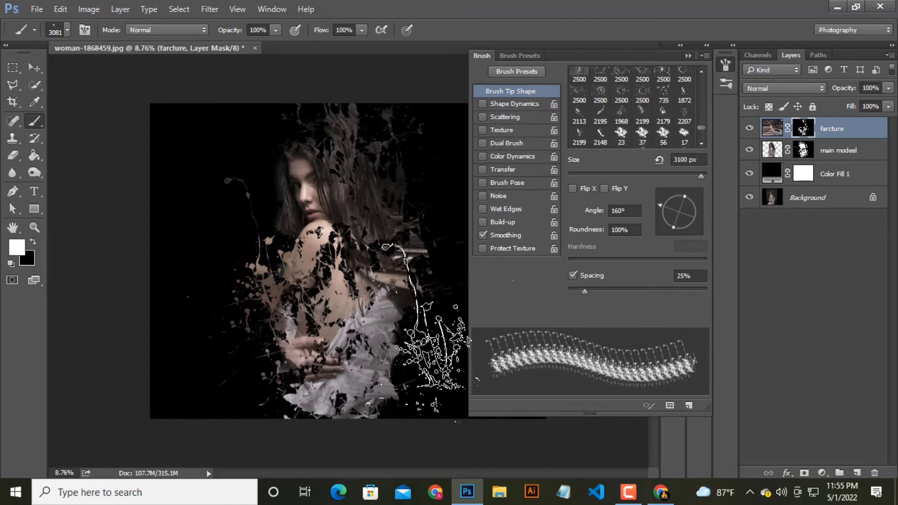
{"action": "left_click", "coordinate": [681, 198]}
{"action": "left_click", "coordinate": [420, 263]}
{"action": "left_click", "coordinate": [674, 201]}
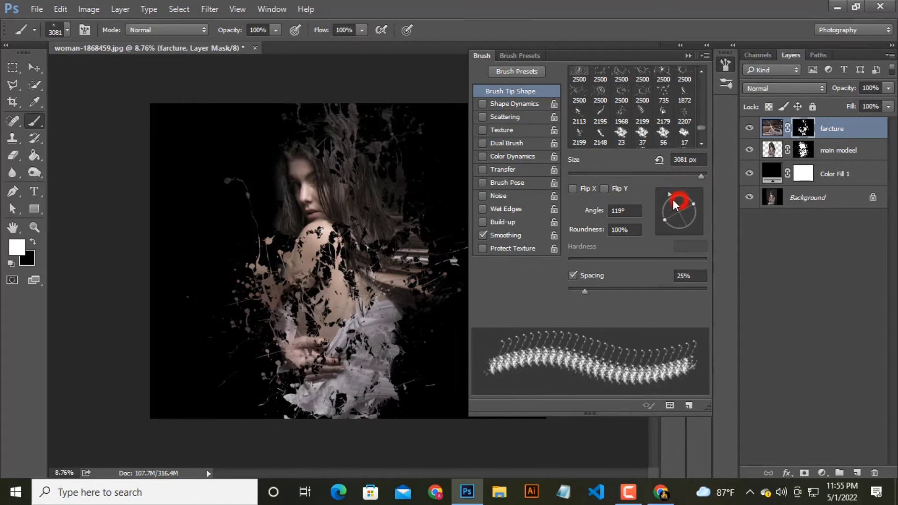
{"action": "left_click", "coordinate": [412, 341]}
{"action": "left_click_drag", "start_coordinate": [700, 218], "coordinate": [696, 234]}
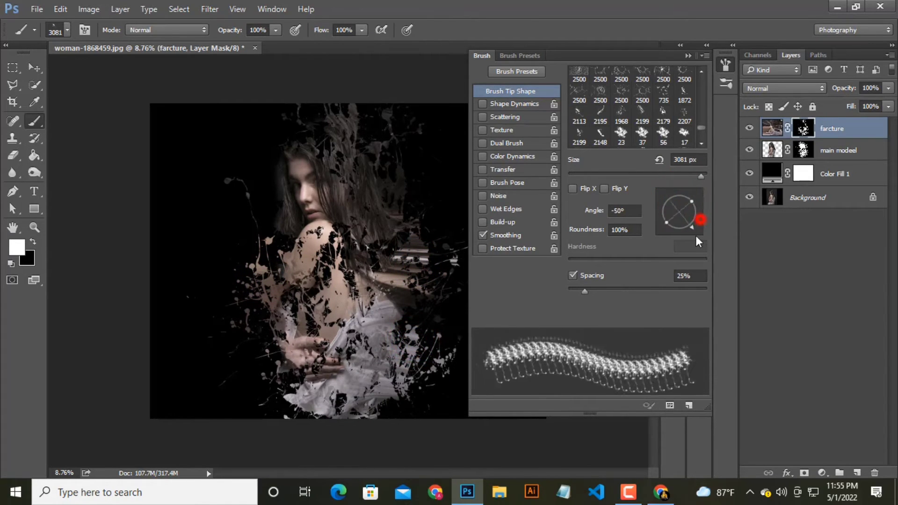
{"action": "left_click", "coordinate": [691, 212]}
{"action": "left_click", "coordinate": [429, 312]}
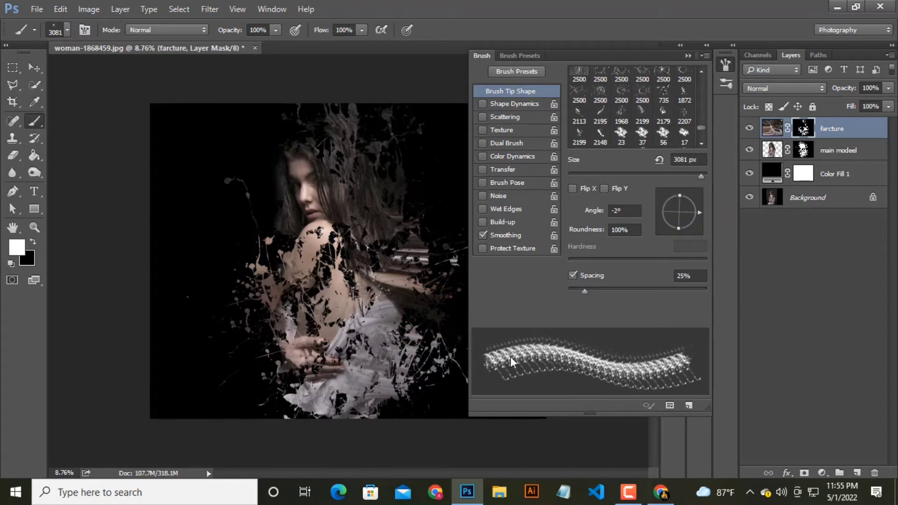
Step: Swap the foreground color to black and stamp away some of the splatters behind the woman's hair
{"action": "left_click", "coordinate": [33, 241]}
{"action": "left_click", "coordinate": [393, 192]}
{"action": "left_click", "coordinate": [419, 196]}
{"action": "left_click", "coordinate": [395, 186]}
{"action": "scroll", "coordinate": [428, 285], "scroll_direction": "down", "scroll_amount": 6}
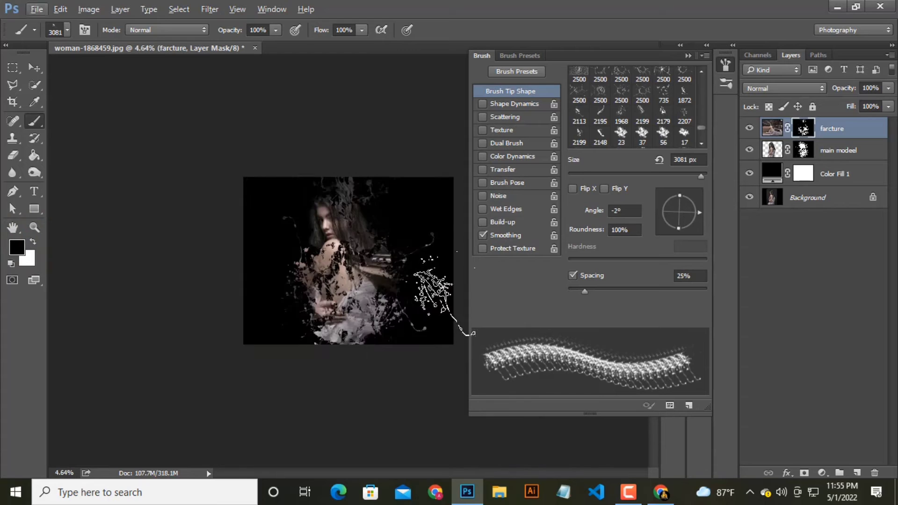
Step: Rotate the tip to -144°, thin the splatters in front of the shoulder with black, and stamp a fresh white splatter there
{"action": "scroll", "coordinate": [435, 292], "scroll_direction": "up", "scroll_amount": 4}
{"action": "mouse_move", "coordinate": [695, 218]}
{"action": "left_mouse_down"}
{"action": "mouse_move", "coordinate": [692, 227]}
{"action": "mouse_move", "coordinate": [663, 224]}
{"action": "left_mouse_up"}
{"action": "left_click", "coordinate": [287, 245]}
{"action": "left_click", "coordinate": [289, 260]}
{"action": "left_click", "coordinate": [283, 257]}
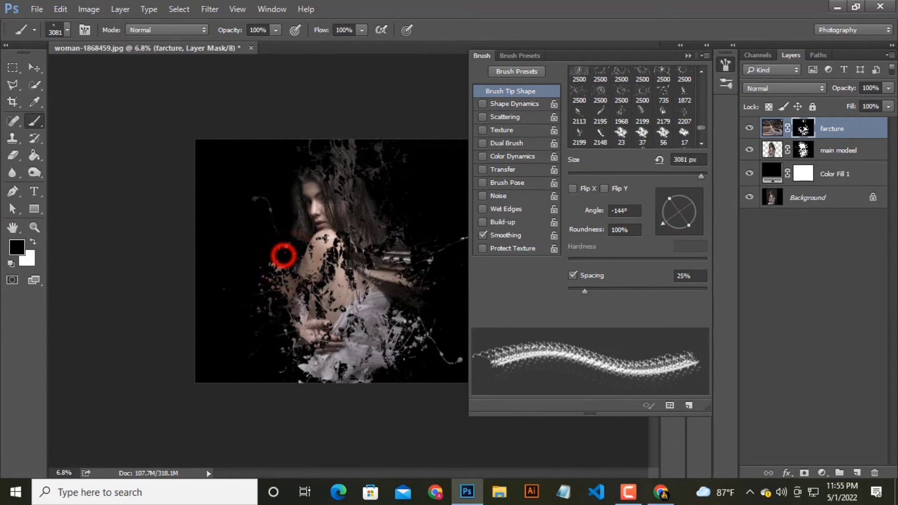
{"action": "left_click", "coordinate": [32, 242]}
{"action": "left_click", "coordinate": [273, 251]}
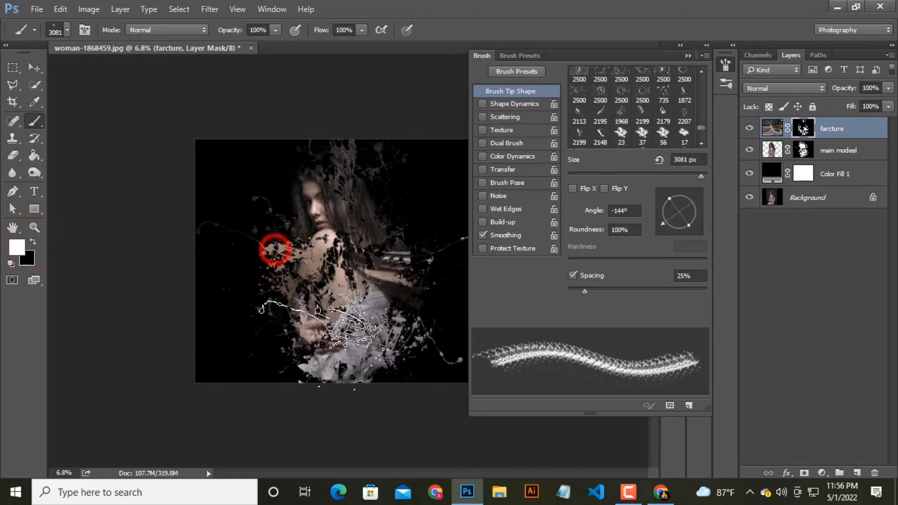
Step: Merge a copy of all visible layers into a new layer above farcture, keeping its default name
{"action": "left_click", "coordinate": [686, 55]}
{"action": "left_click", "coordinate": [31, 66]}
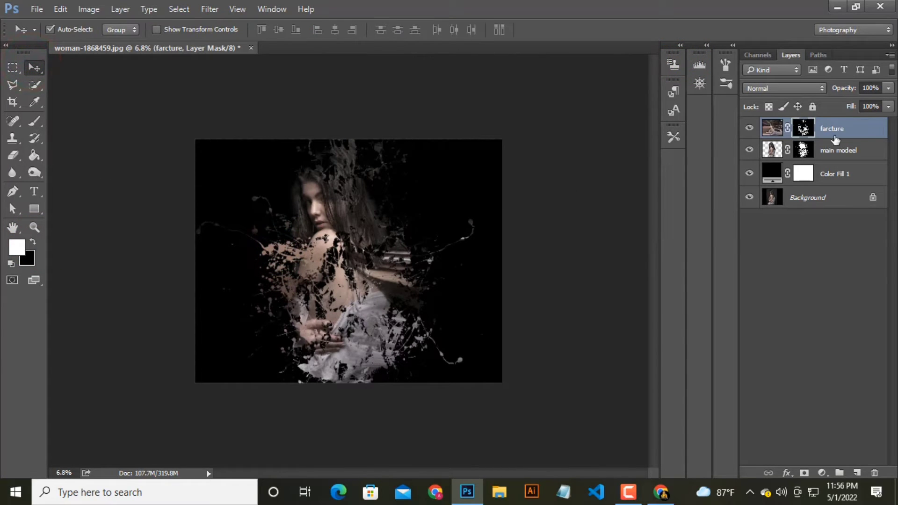
{"action": "key", "text": "ctrl+shift+alt+e"}
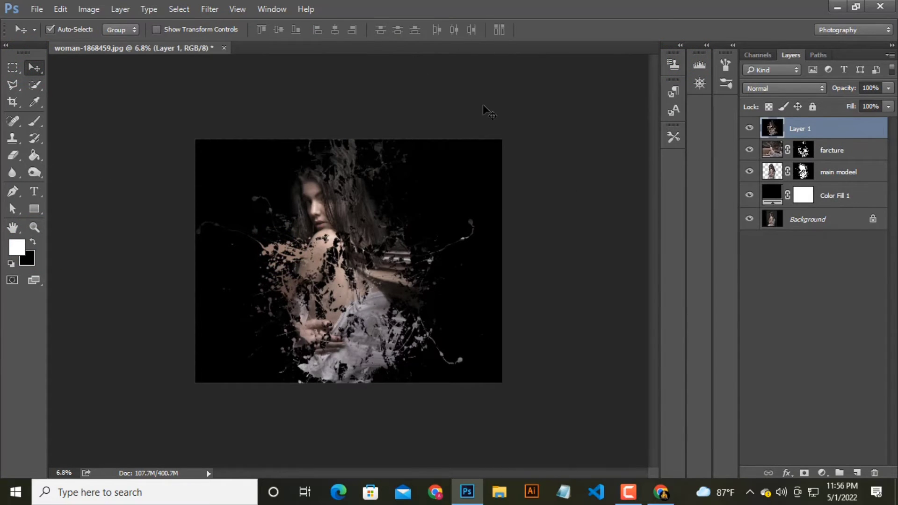
{"action": "double_click", "coordinate": [799, 128]}
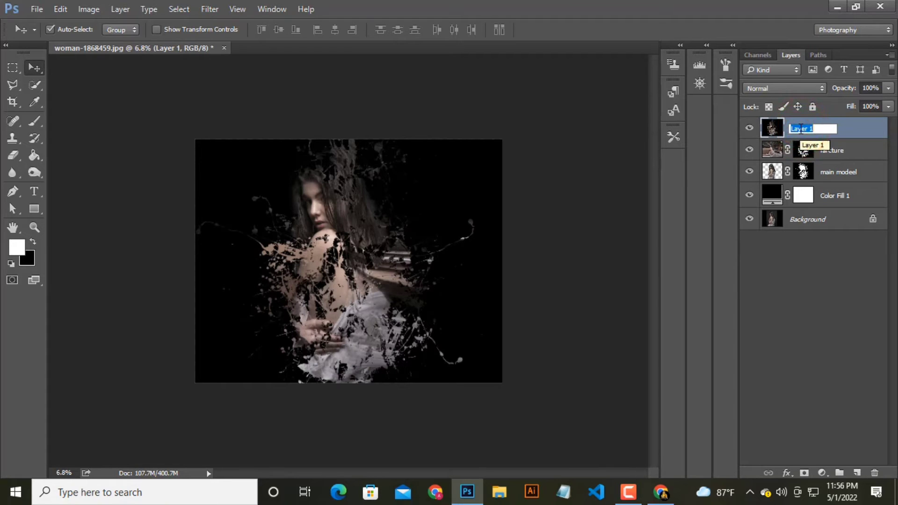
{"action": "left_click", "coordinate": [799, 279]}
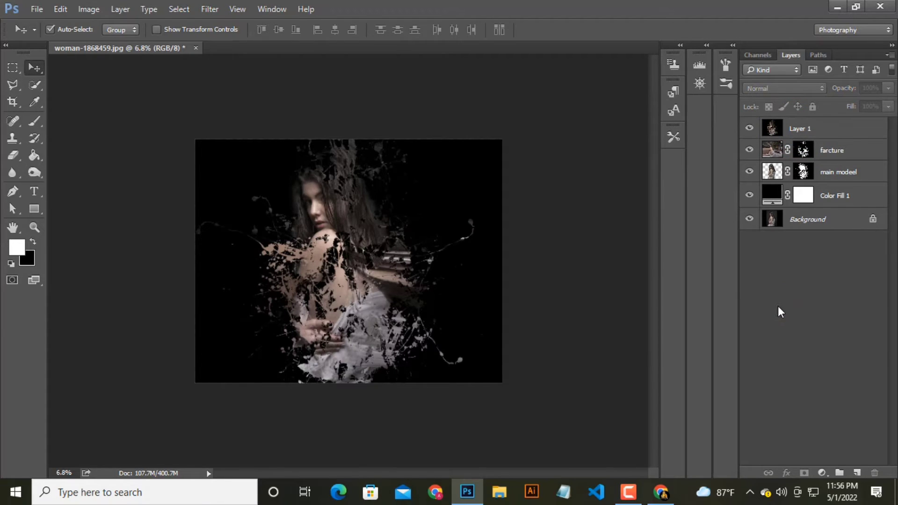
Step: Set the document's image mode to 8 bits per channel
{"action": "left_click", "coordinate": [90, 9]}
{"action": "left_click", "coordinate": [107, 25]}
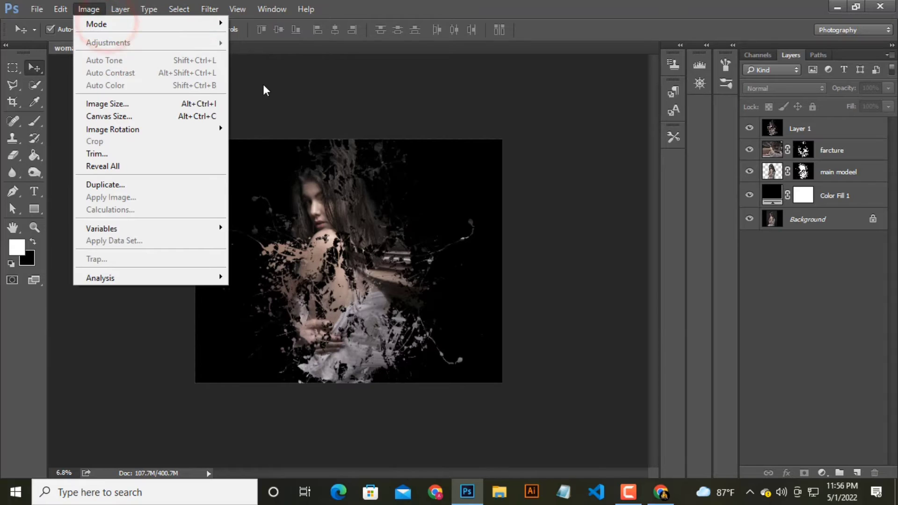
{"action": "left_click", "coordinate": [161, 26]}
{"action": "left_click", "coordinate": [275, 130]}
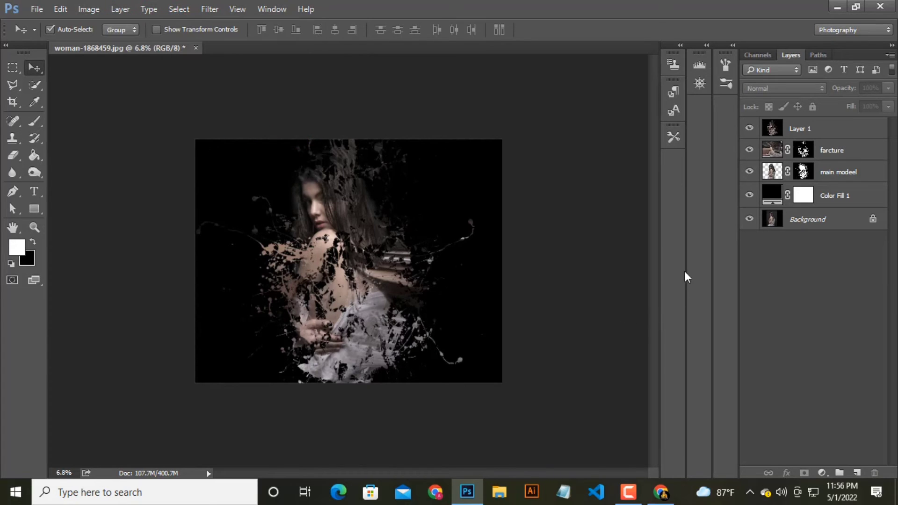
Step: Convert Layer 1 to a smart object and sharpen it with Unsharp Mask at amount 45% and radius 4.4 pixels
{"action": "left_click", "coordinate": [854, 126]}
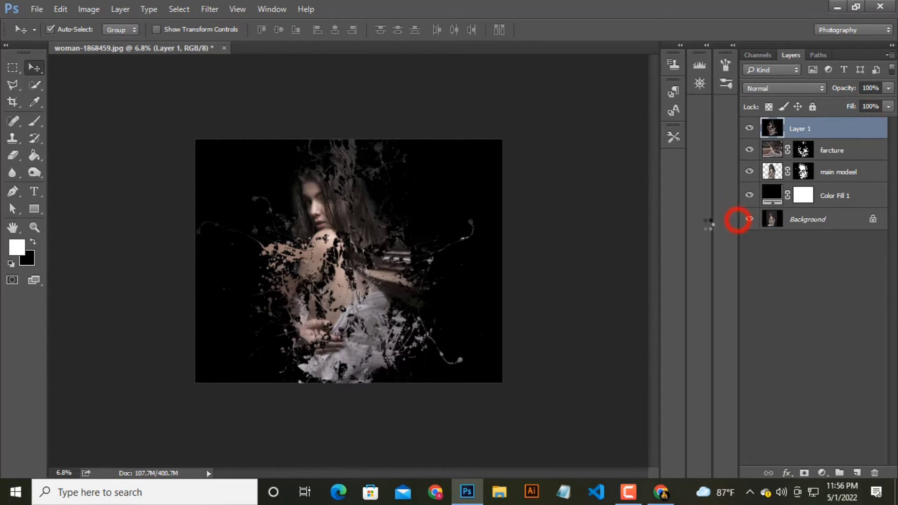
{"action": "left_click", "coordinate": [210, 10]}
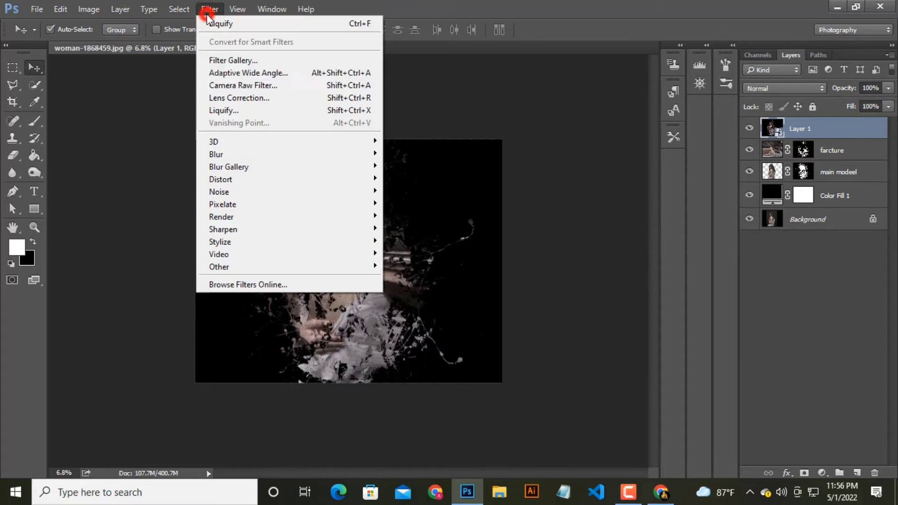
{"action": "left_click", "coordinate": [270, 230]}
{"action": "left_click", "coordinate": [408, 292]}
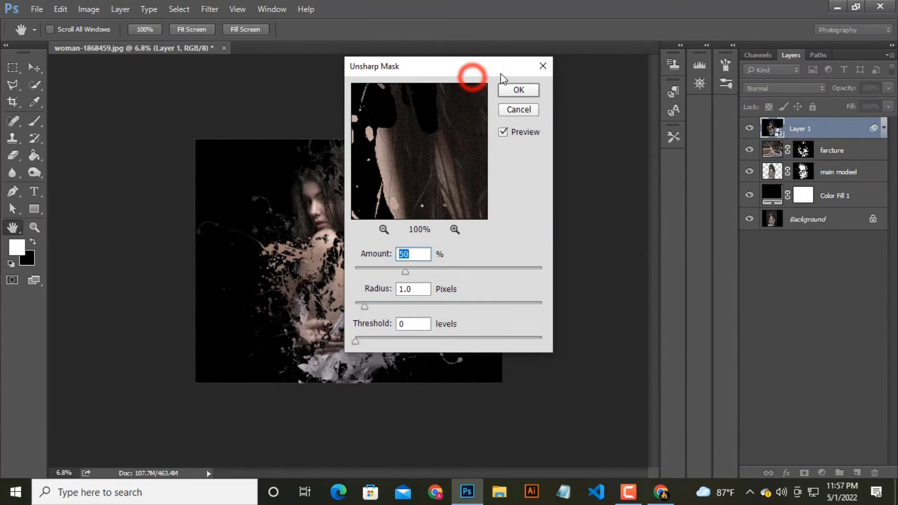
{"action": "left_click_drag", "start_coordinate": [446, 69], "coordinate": [572, 97]}
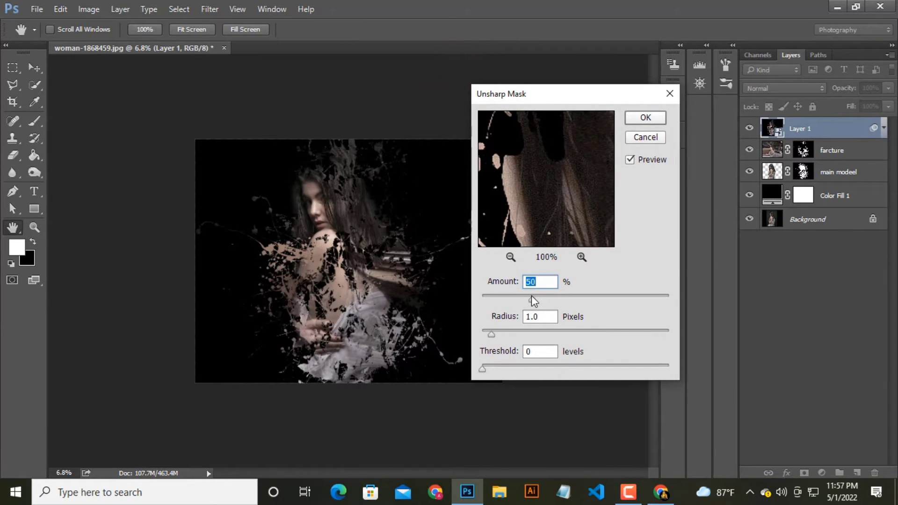
{"action": "left_click_drag", "start_coordinate": [531, 296], "coordinate": [528, 295]}
{"action": "left_click", "coordinate": [526, 332]}
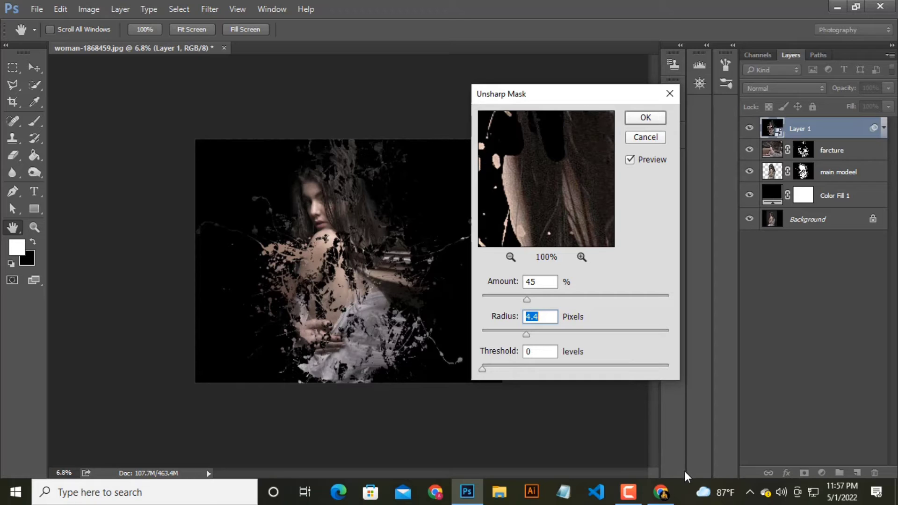
{"action": "left_click", "coordinate": [528, 330]}
{"action": "left_click", "coordinate": [646, 118]}
{"action": "left_click", "coordinate": [204, 10]}
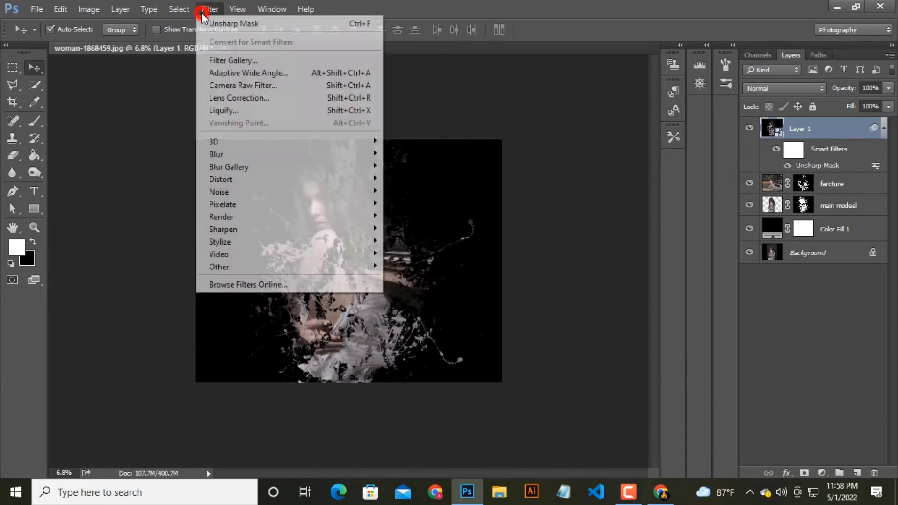
{"action": "mouse_move", "coordinate": [265, 247]}
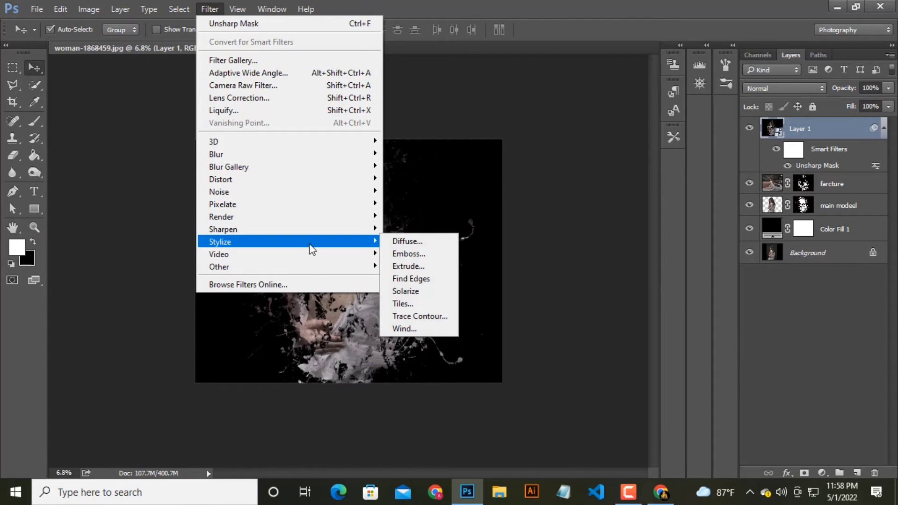
{"action": "left_click", "coordinate": [574, 223]}
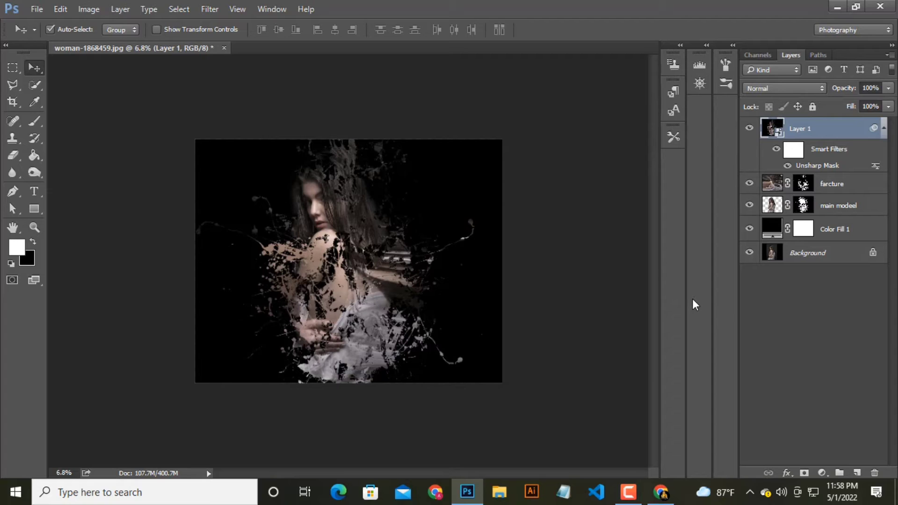
{"action": "left_click", "coordinate": [209, 9]}
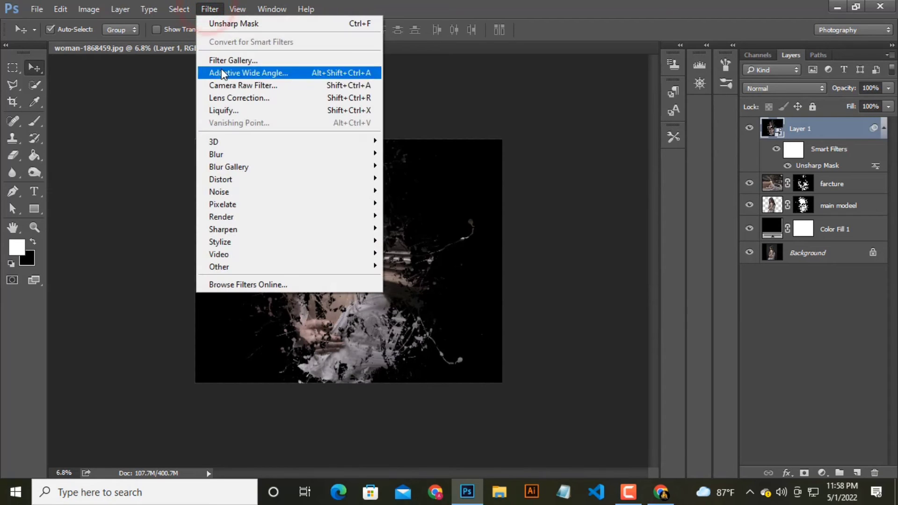
{"action": "left_click", "coordinate": [239, 247]}
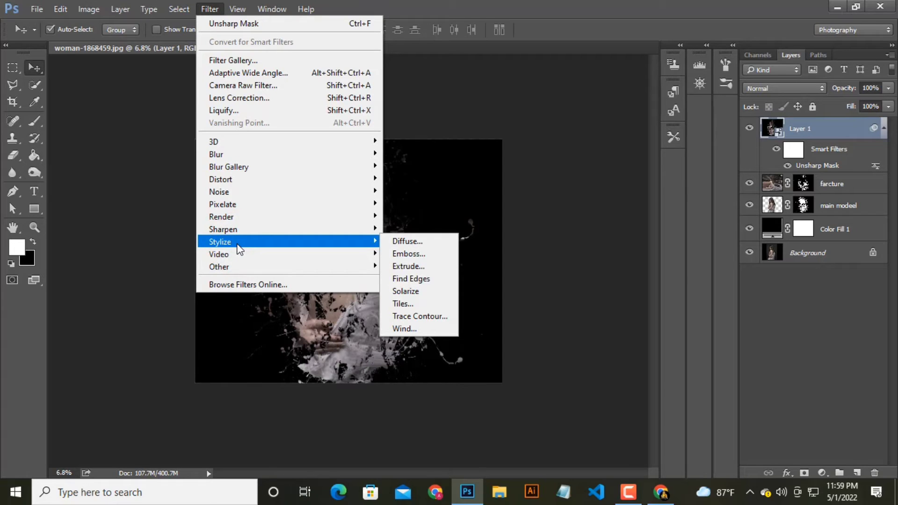
{"action": "left_click", "coordinate": [407, 267]}
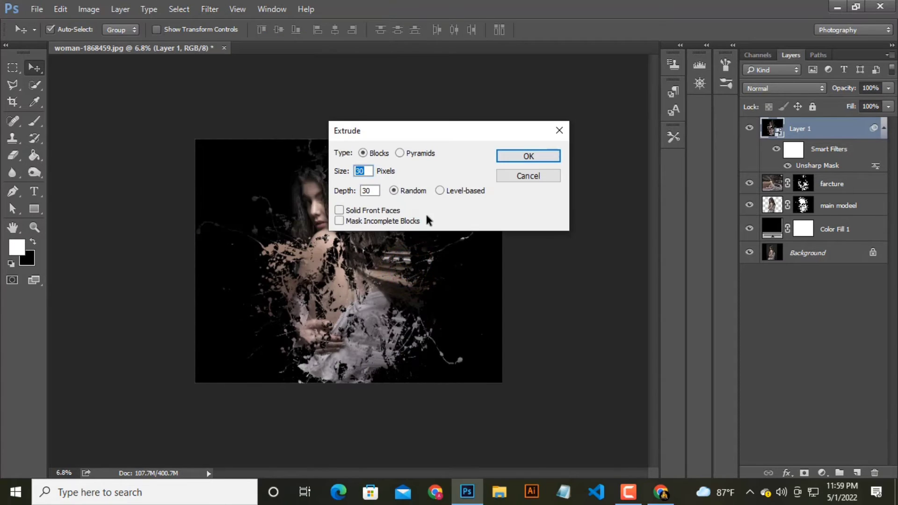
{"action": "left_click", "coordinate": [528, 176]}
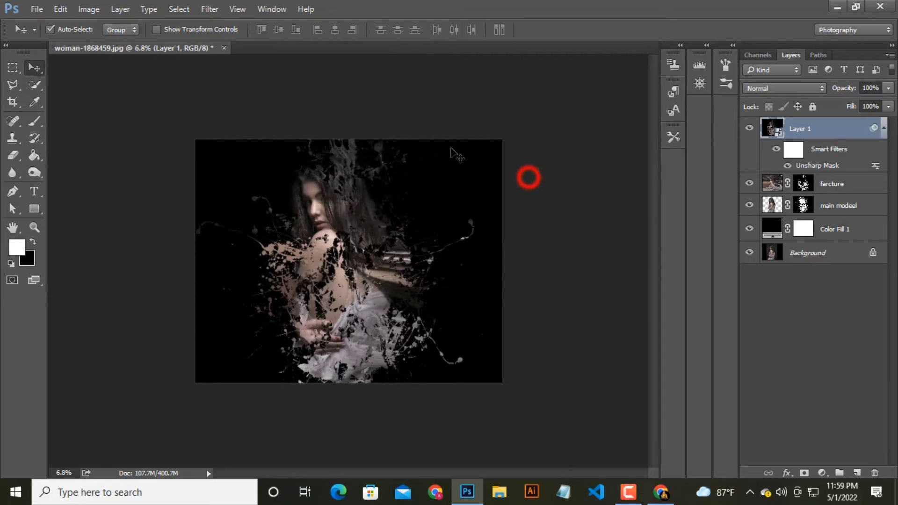
Step: Apply the Find Edges filter to Layer 1 and invert its colors
{"action": "left_click", "coordinate": [209, 9]}
{"action": "left_click", "coordinate": [248, 241]}
{"action": "left_click", "coordinate": [411, 278]}
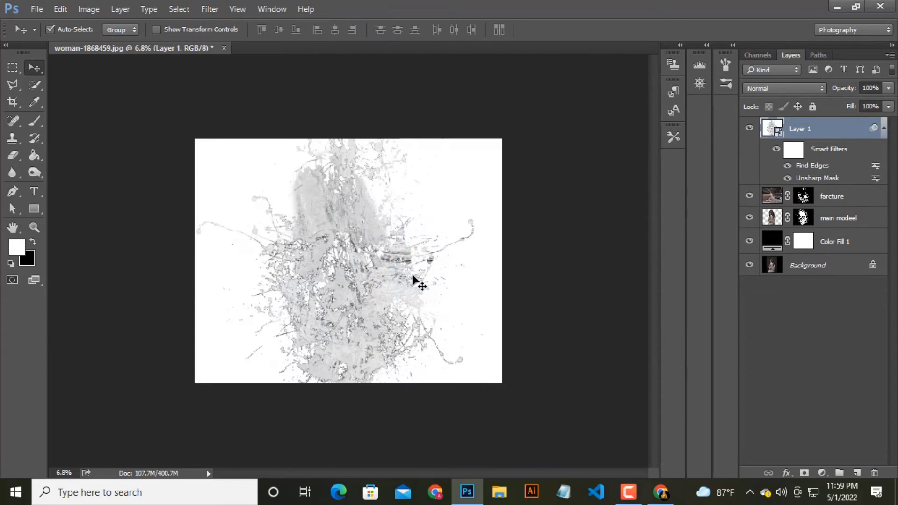
{"action": "left_click", "coordinate": [89, 9]}
{"action": "left_click", "coordinate": [120, 42]}
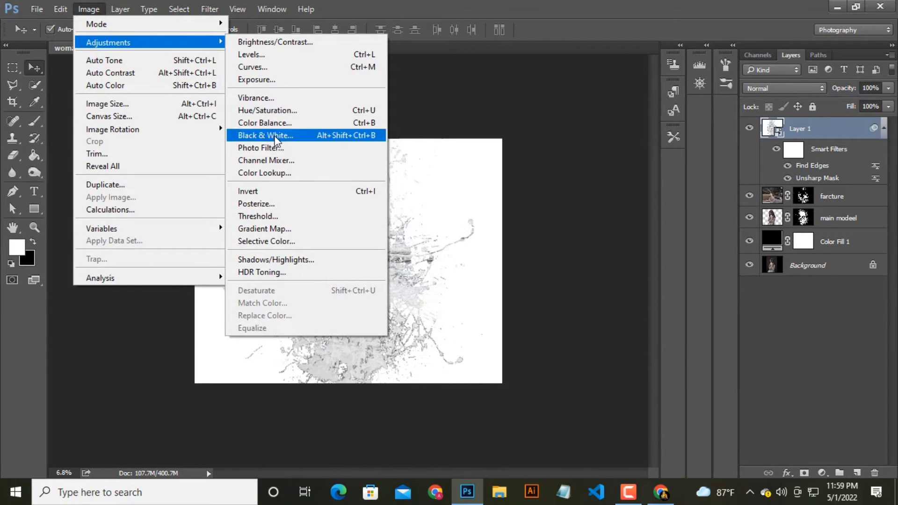
{"action": "left_click", "coordinate": [312, 192]}
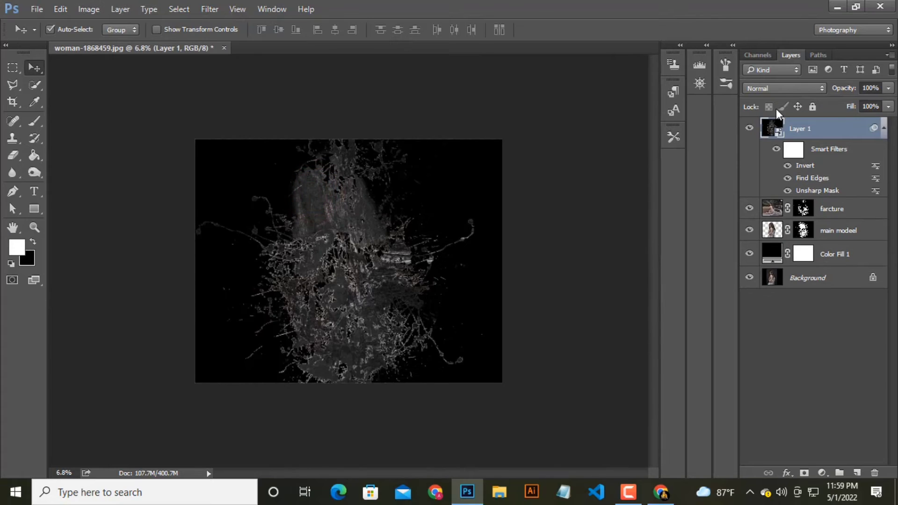
Step: Set the blend mode of Layer 1 to Linear Dodge (Add) and hide the farcture layer
{"action": "left_click", "coordinate": [781, 88]}
{"action": "left_click", "coordinate": [814, 195]}
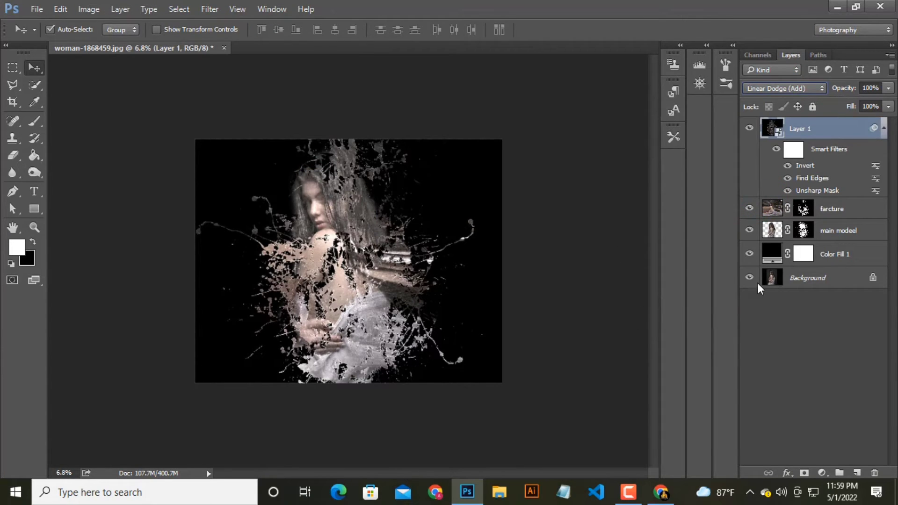
{"action": "left_click", "coordinate": [750, 209]}
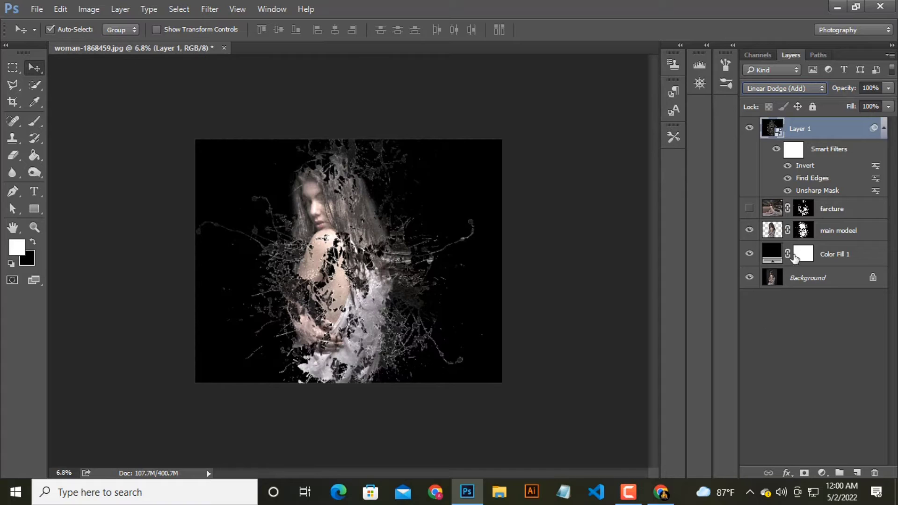
Step: Target the main modeel layer mask and dab white beside the dress with a 3081 px Soft Round brush
{"action": "left_click", "coordinate": [804, 230]}
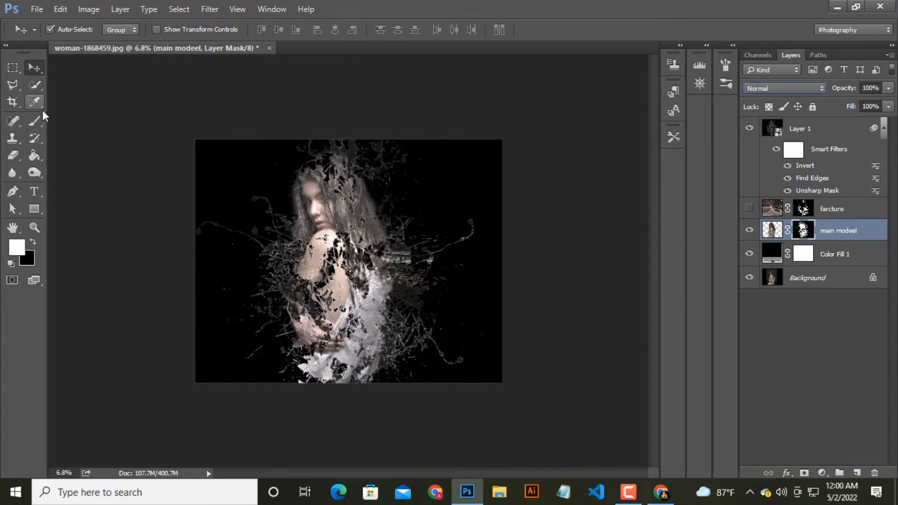
{"action": "left_click", "coordinate": [35, 121]}
{"action": "left_click", "coordinate": [65, 30]}
{"action": "scroll", "coordinate": [66, 185], "scroll_direction": "up", "scroll_amount": 7}
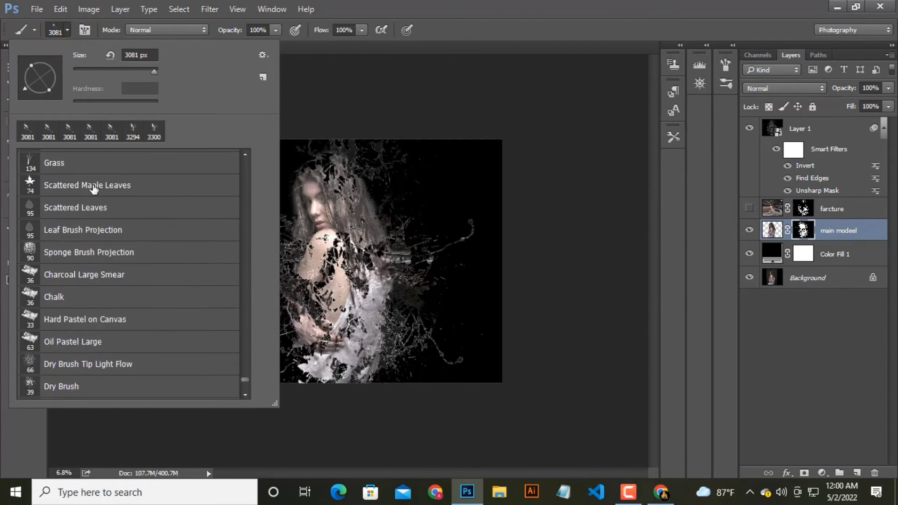
{"action": "left_click", "coordinate": [244, 155]}
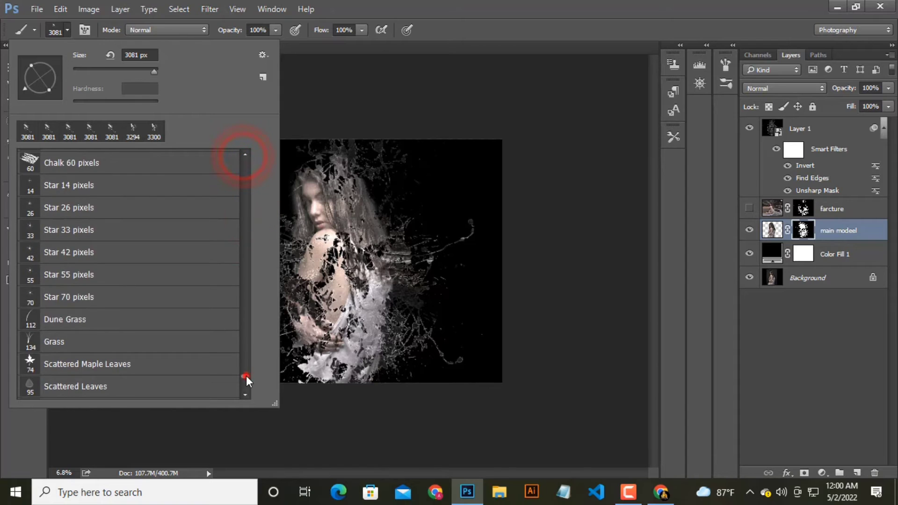
{"action": "left_click_drag", "start_coordinate": [246, 376], "coordinate": [251, 157]}
{"action": "left_click", "coordinate": [62, 155]}
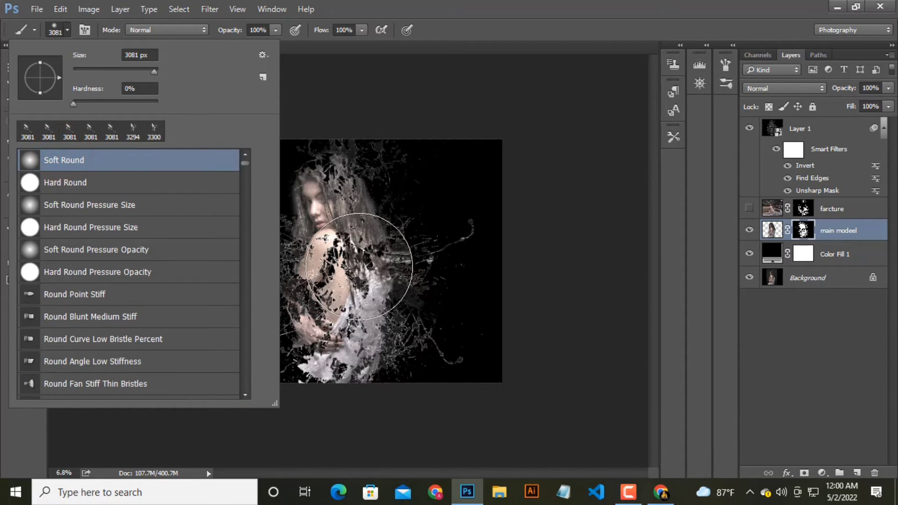
{"action": "left_click", "coordinate": [424, 306]}
{"action": "left_click", "coordinate": [429, 324]}
Step: Swap the foreground color to black and fade out the dress and the lower end of the figure on the main modeel mask
{"action": "left_click", "coordinate": [32, 240]}
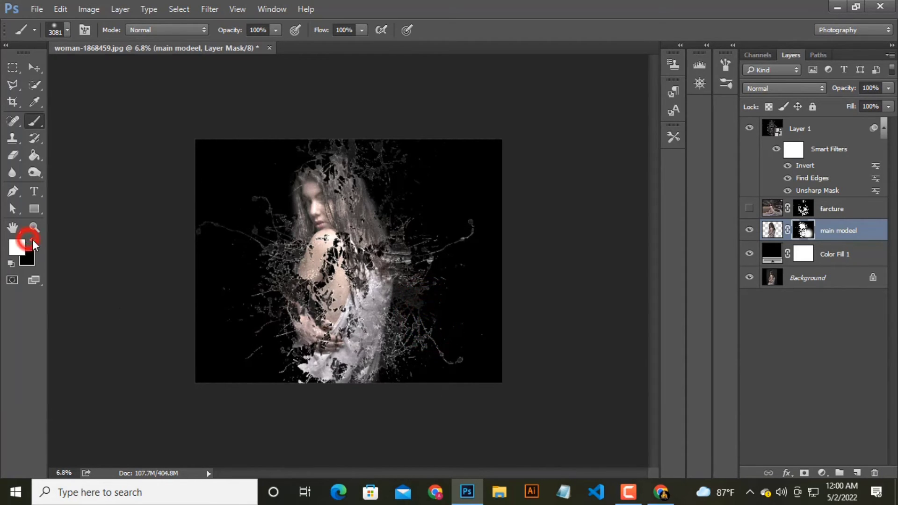
{"action": "left_click", "coordinate": [427, 321]}
{"action": "left_click", "coordinate": [427, 334]}
{"action": "left_click", "coordinate": [427, 329]}
{"action": "left_click", "coordinate": [427, 322]}
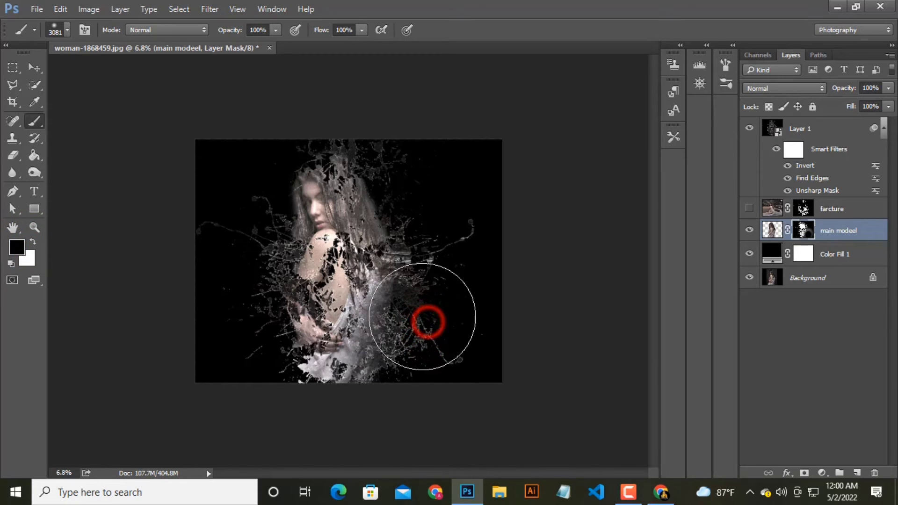
{"action": "left_click", "coordinate": [428, 332]}
{"action": "left_click", "coordinate": [411, 341]}
{"action": "left_click", "coordinate": [421, 331]}
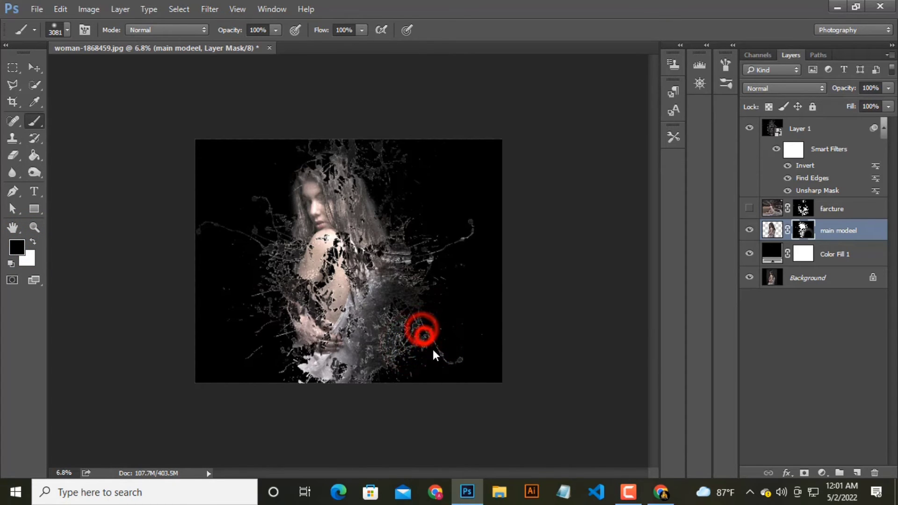
{"action": "left_click", "coordinate": [393, 352]}
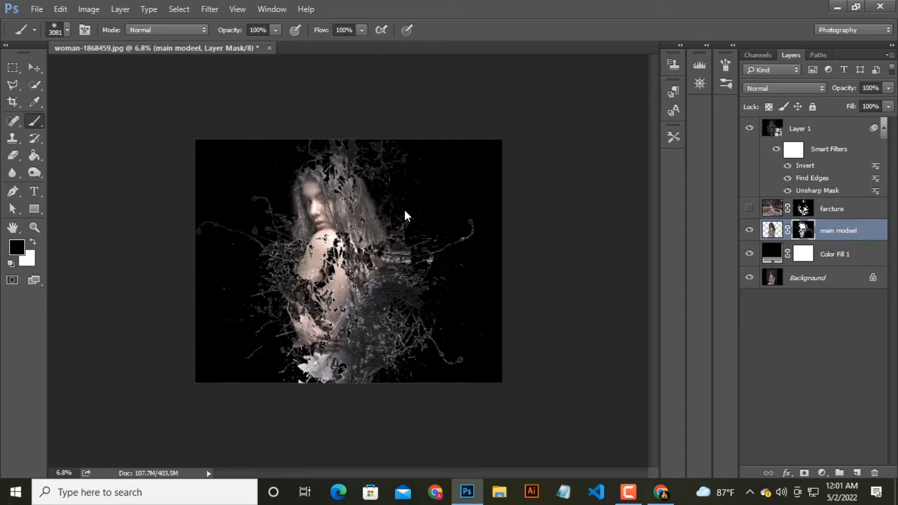
{"action": "left_click", "coordinate": [290, 401]}
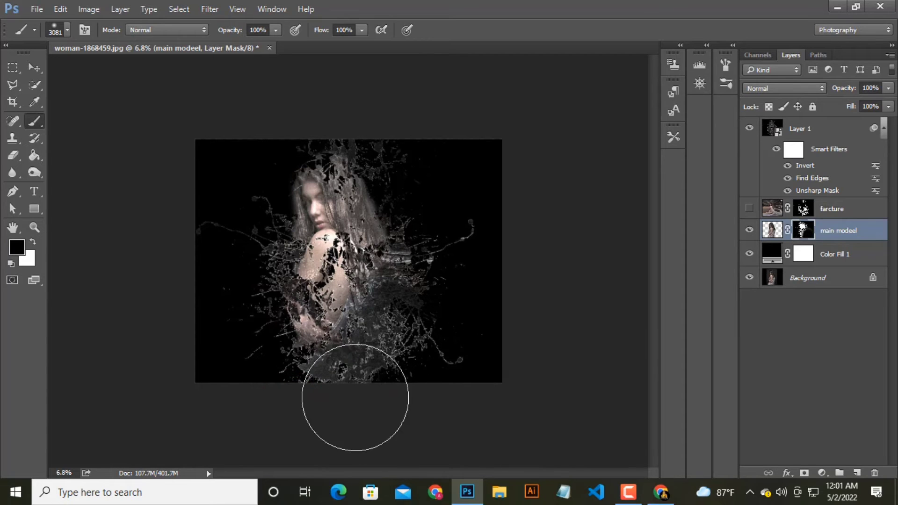
{"action": "left_click", "coordinate": [332, 405]}
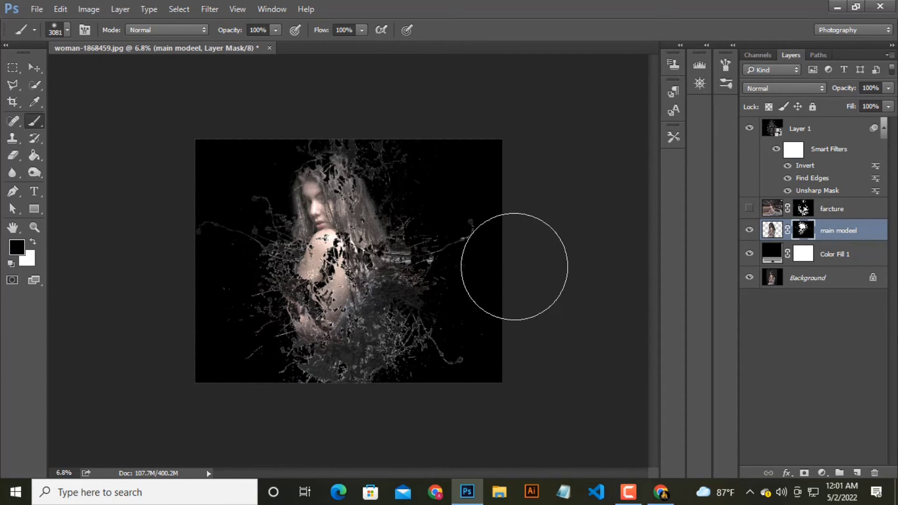
Step: Extend the canvas slightly below the figure with the Crop tool
{"action": "left_click", "coordinate": [13, 101]}
{"action": "left_click_drag", "start_coordinate": [352, 383], "coordinate": [348, 391]}
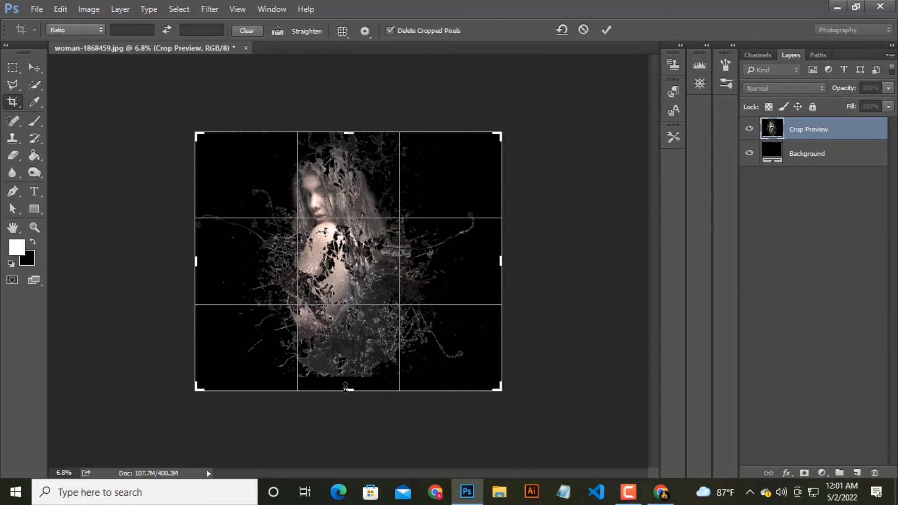
{"action": "left_click", "coordinate": [607, 30]}
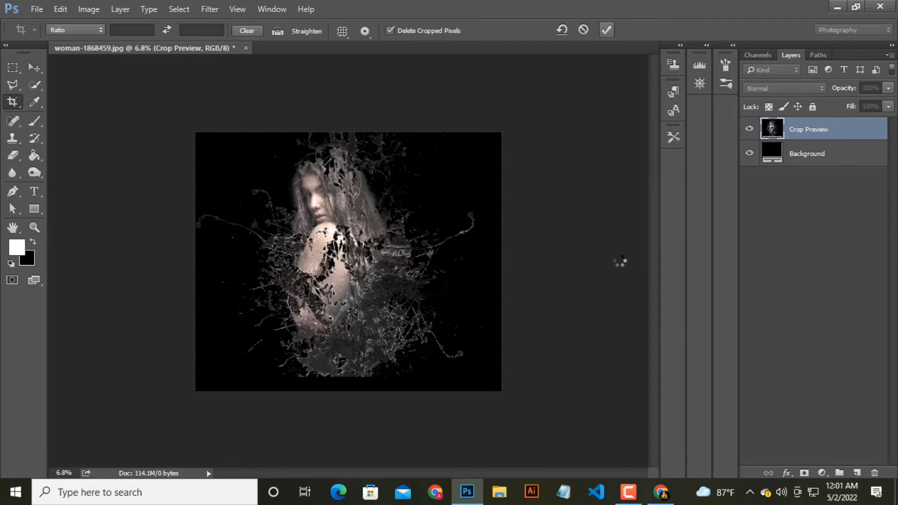
Step: Stamp white splatters along the figure's lower edge on the main modeel mask with the recent 3294 px splatter brush
{"action": "left_click", "coordinate": [804, 233]}
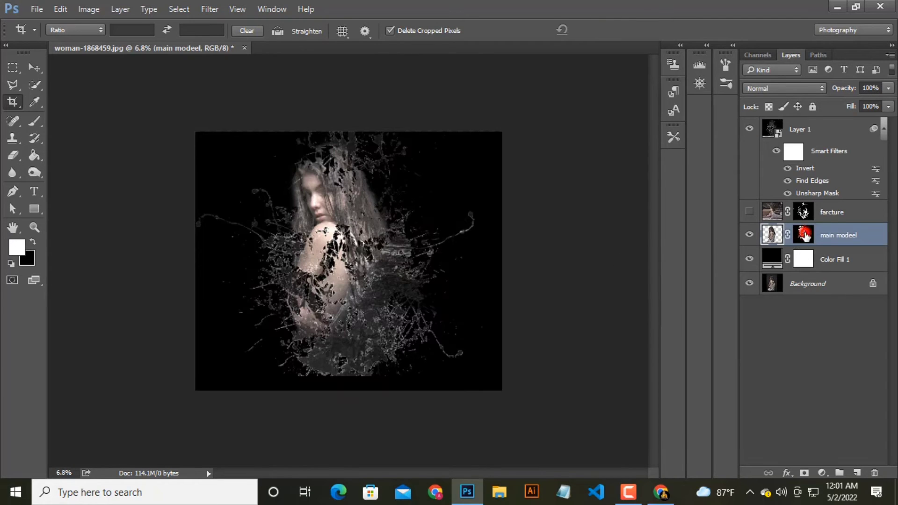
{"action": "left_click", "coordinate": [68, 31]}
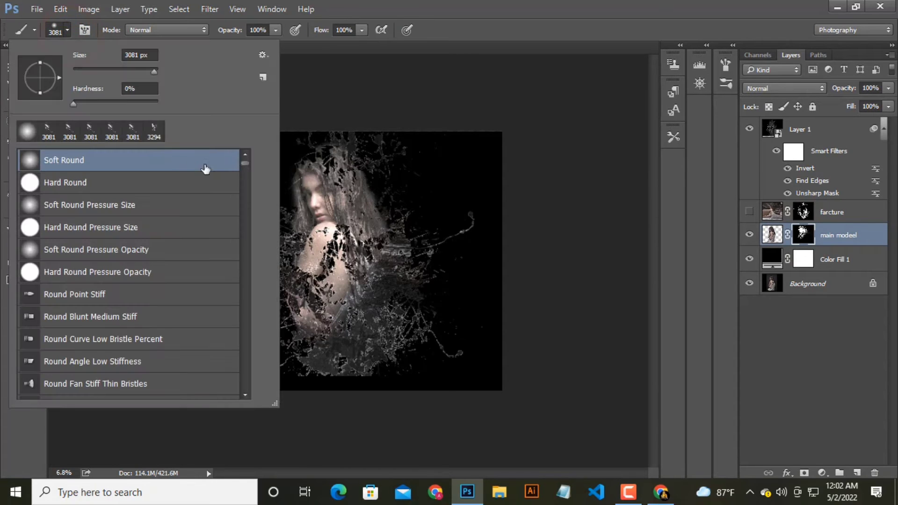
{"action": "left_click", "coordinate": [154, 137]}
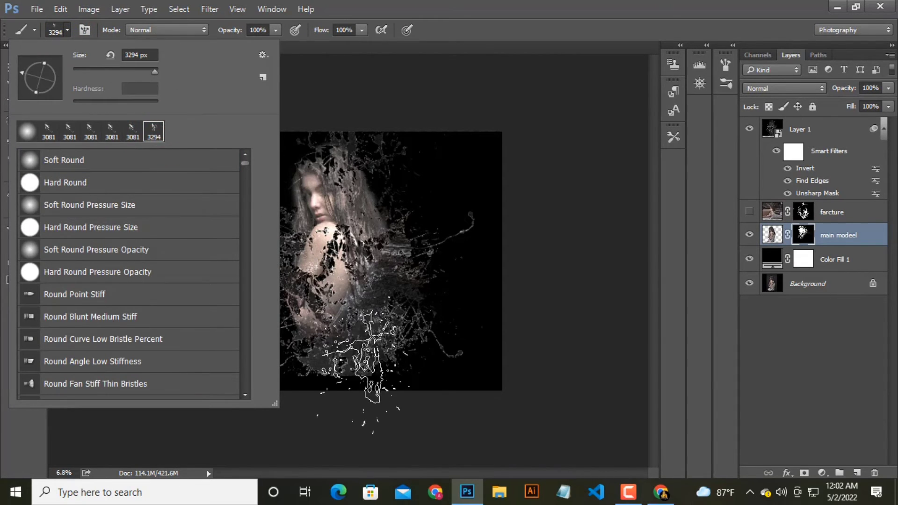
{"action": "left_click", "coordinate": [354, 382]}
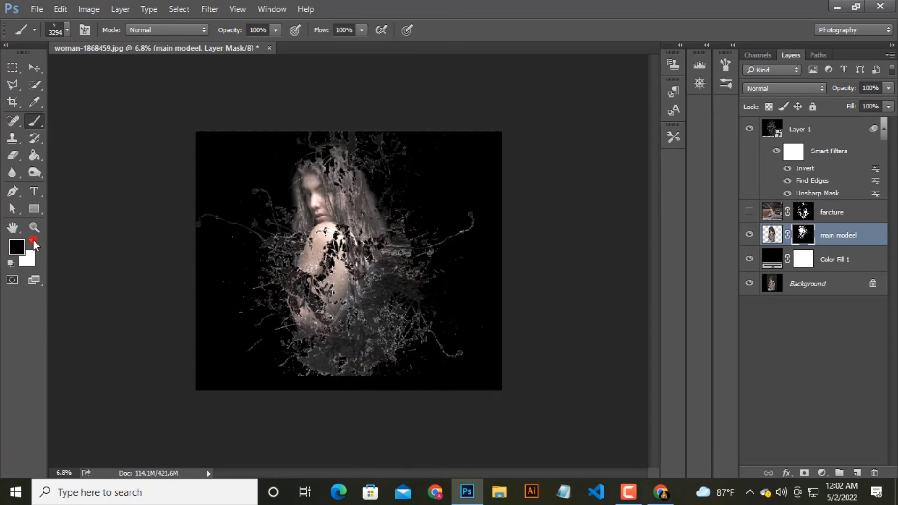
{"action": "left_click", "coordinate": [33, 240]}
{"action": "left_click", "coordinate": [355, 381]}
{"action": "left_click", "coordinate": [369, 398]}
{"action": "left_click", "coordinate": [318, 394]}
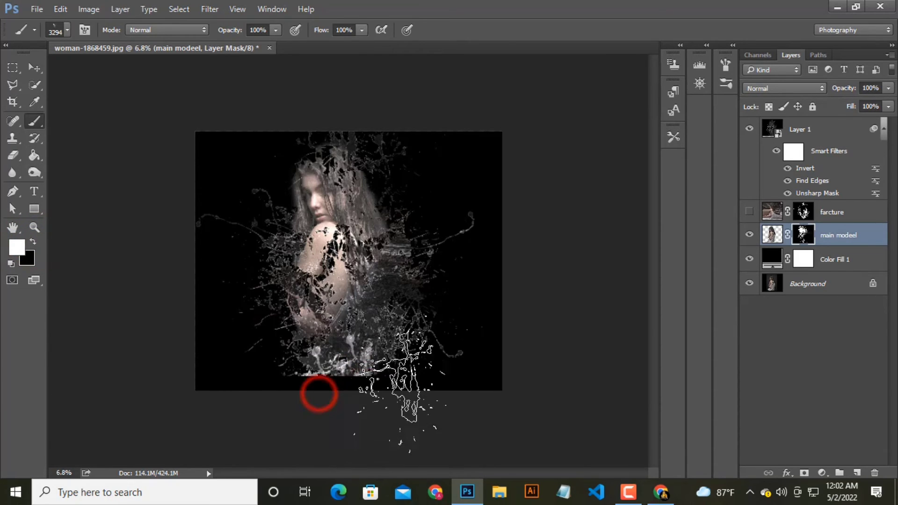
{"action": "left_click", "coordinate": [34, 67]}
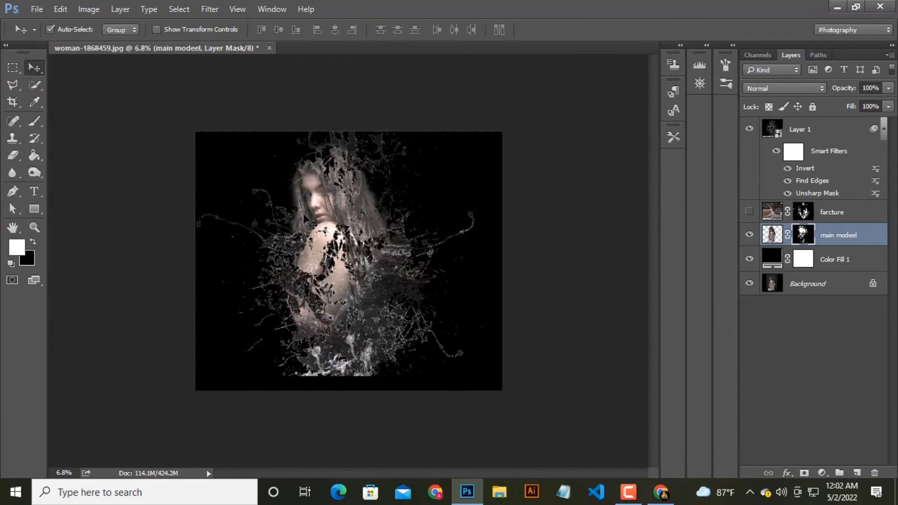
Step: Add a layer mask to Layer 1 and pick a Soft Round brush at 42% opacity
{"action": "left_click", "coordinate": [802, 126]}
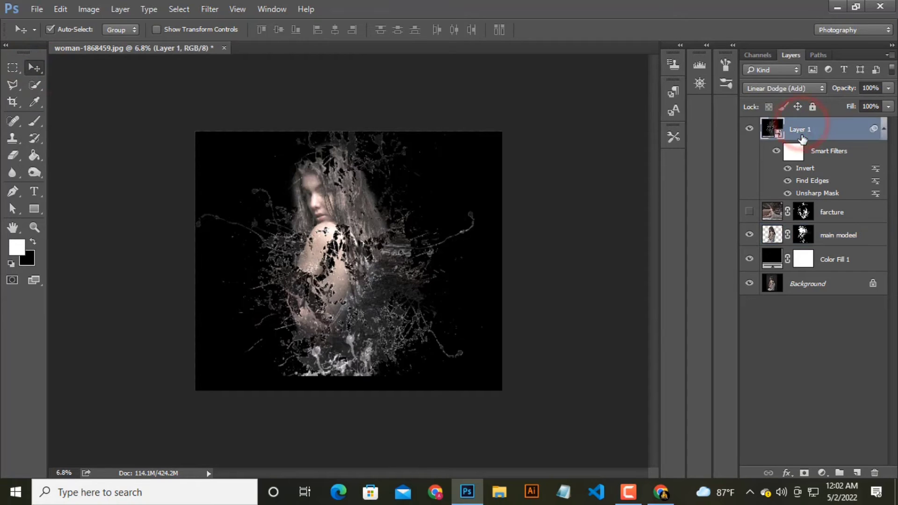
{"action": "left_click", "coordinate": [804, 473]}
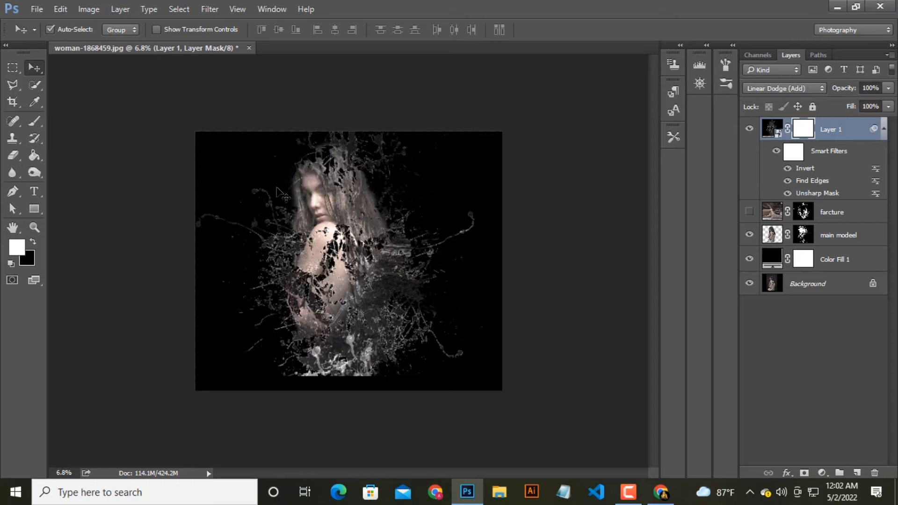
{"action": "scroll", "coordinate": [325, 202], "scroll_direction": "up", "scroll_amount": 12}
{"action": "scroll", "coordinate": [299, 234], "scroll_direction": "up", "scroll_amount": 2}
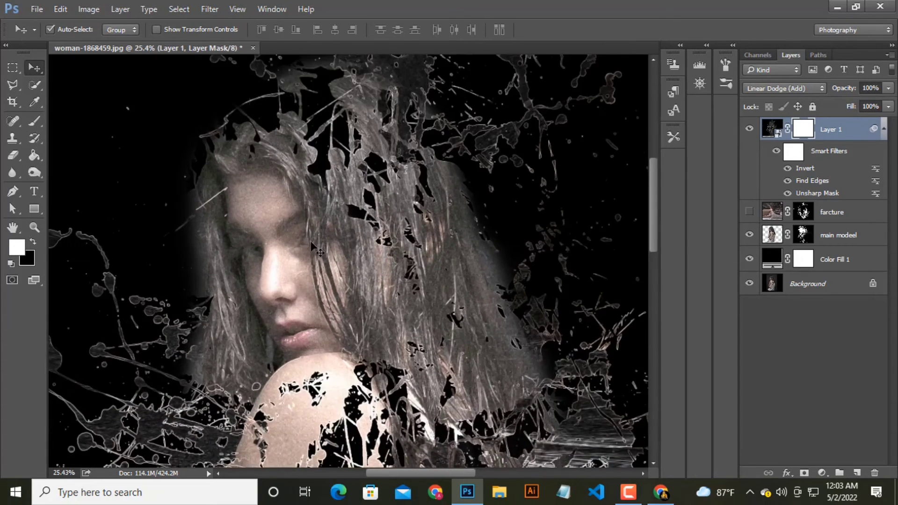
{"action": "scroll", "coordinate": [299, 234], "scroll_direction": "down", "scroll_amount": 1}
{"action": "left_click", "coordinate": [35, 120]}
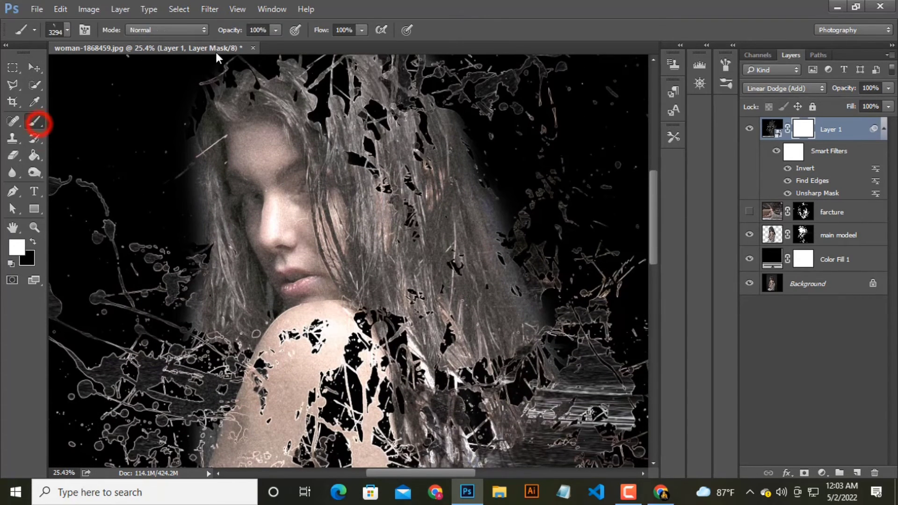
{"action": "left_click", "coordinate": [67, 30]}
{"action": "left_click", "coordinate": [49, 131]}
{"action": "left_click", "coordinate": [513, 22]}
{"action": "left_click_drag", "start_coordinate": [274, 30], "coordinate": [237, 46]}
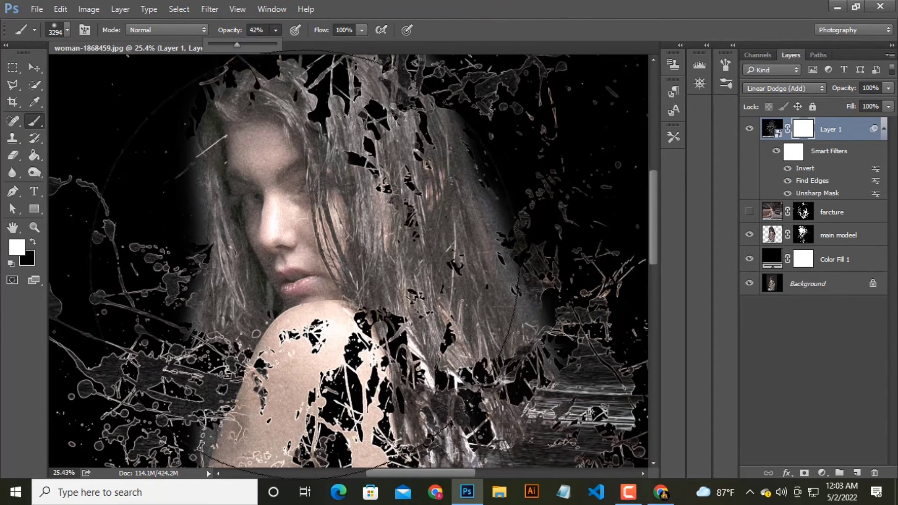
Step: Reduce the brush to 90 px, switch the foreground to black and softly paint across the eyes on Layer 1's mask
{"action": "key", "text": "bracketleft"}
{"action": "key", "text": "bracketleft"}
{"action": "key", "text": "bracketleft"}
{"action": "key", "text": "bracketleft"}
{"action": "key", "text": "bracketleft"}
{"action": "key", "text": "bracketleft"}
{"action": "key", "text": "bracketleft"}
{"action": "key", "text": "bracketleft"}
{"action": "key", "text": "bracketleft"}
{"action": "key", "text": "bracketleft"}
{"action": "key", "text": "bracketleft"}
{"action": "key", "text": "bracketleft"}
{"action": "key", "text": "bracketleft"}
{"action": "key", "text": "bracketleft"}
{"action": "key", "text": "bracketleft"}
{"action": "key", "text": "bracketleft"}
{"action": "key", "text": "bracketleft"}
{"action": "key", "text": "bracketleft"}
{"action": "key", "text": "bracketleft"}
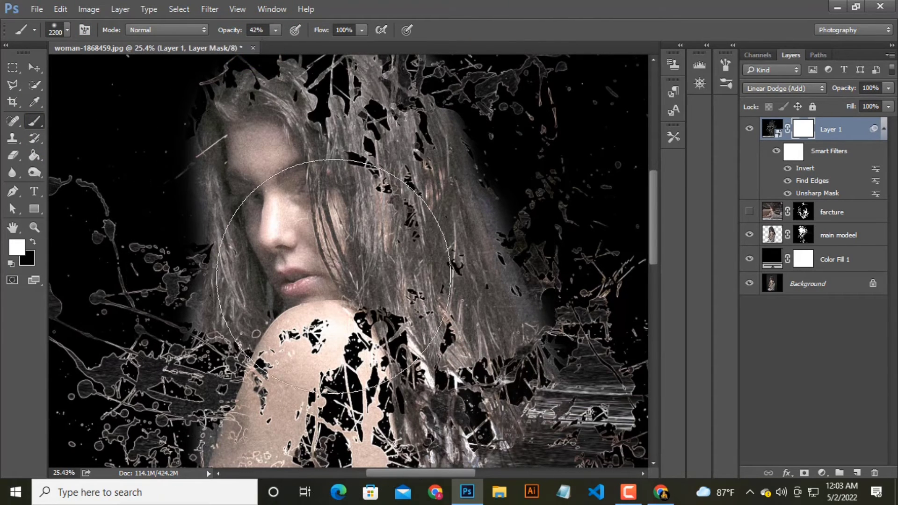
{"action": "left_click", "coordinate": [34, 232]}
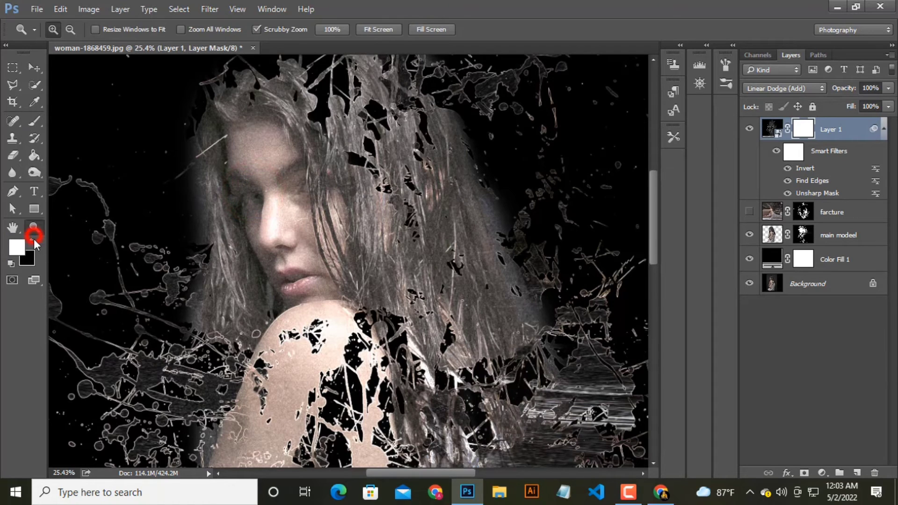
{"action": "left_click", "coordinate": [33, 242]}
{"action": "left_click", "coordinate": [34, 126]}
{"action": "mouse_move", "coordinate": [253, 206]}
{"action": "left_mouse_down"}
{"action": "mouse_move", "coordinate": [249, 194]}
{"action": "mouse_move", "coordinate": [304, 190]}
{"action": "left_mouse_up"}
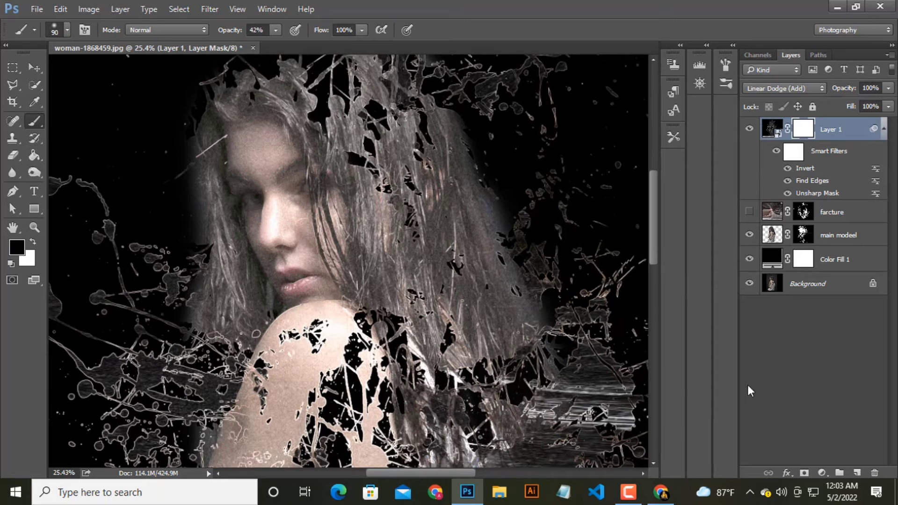
Step: Create a new layer, place it directly below main modeel and fill it with black
{"action": "left_click", "coordinate": [857, 473]}
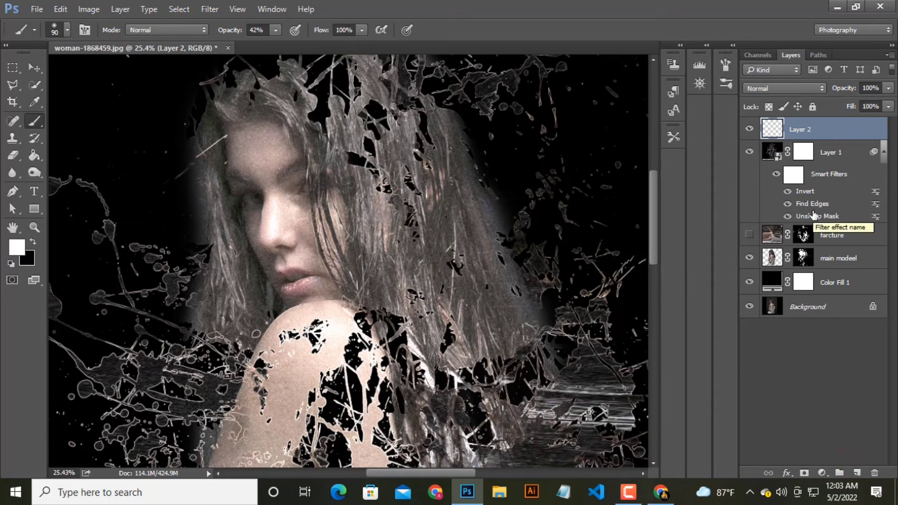
{"action": "left_click_drag", "start_coordinate": [811, 126], "coordinate": [807, 267]}
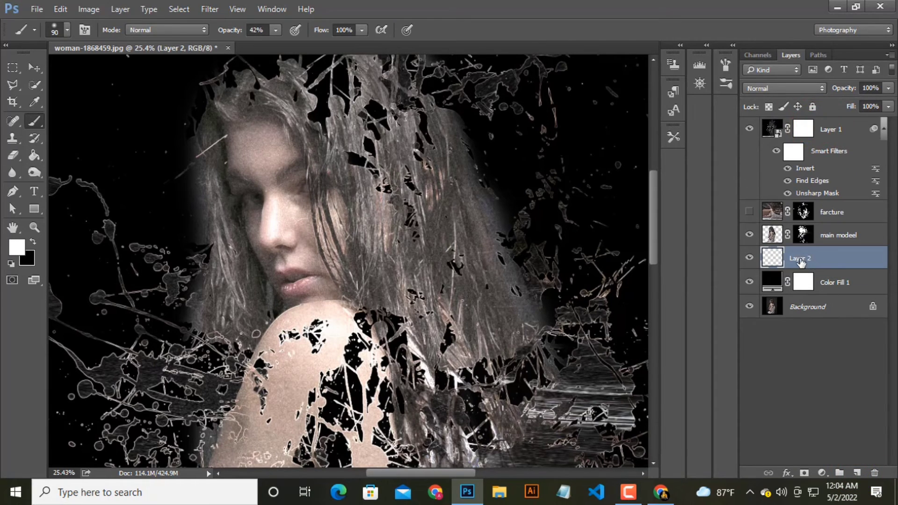
{"action": "left_click", "coordinate": [60, 9]}
{"action": "left_click", "coordinate": [104, 181]}
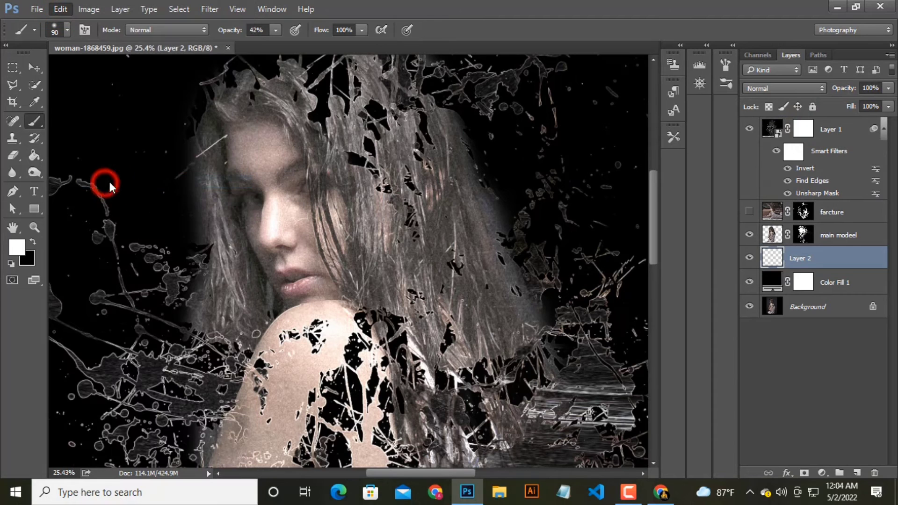
{"action": "left_click", "coordinate": [358, 193]}
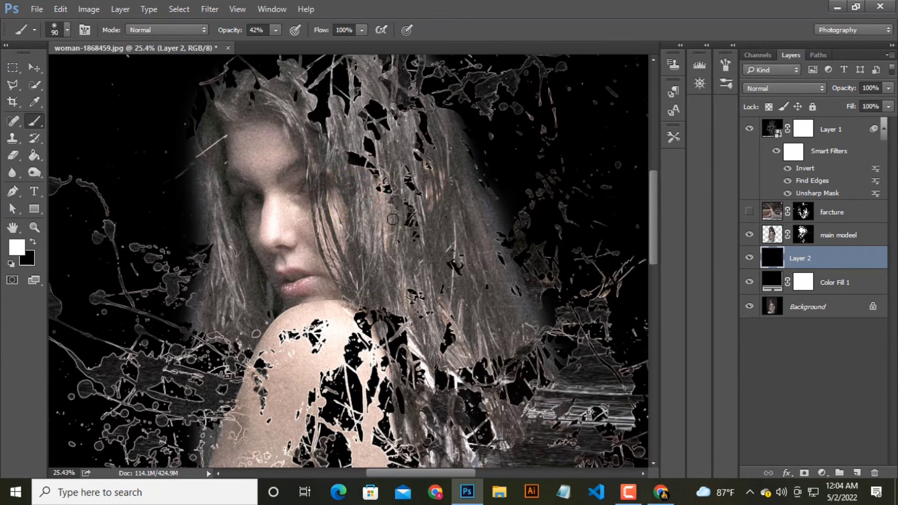
Step: Render Clouds on Layer 2 and hide the result with a black layer mask
{"action": "scroll", "coordinate": [420, 240], "scroll_direction": "down", "scroll_amount": 6}
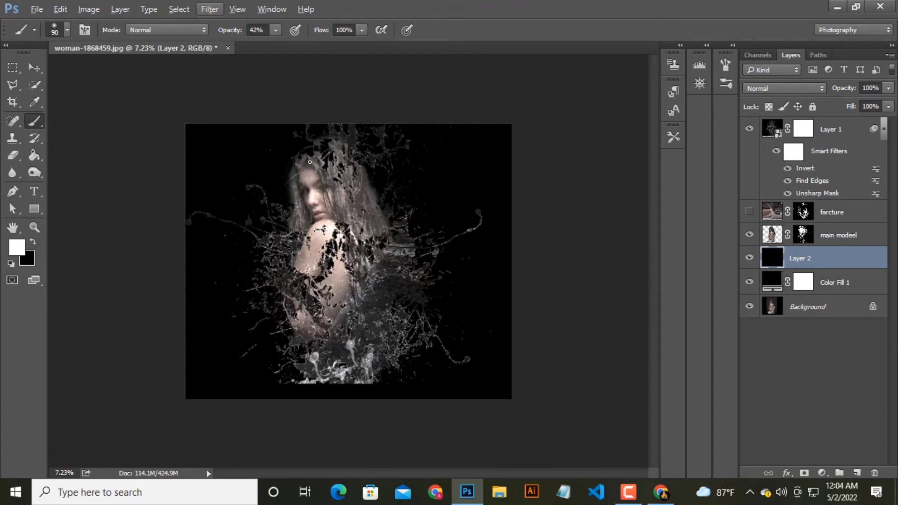
{"action": "left_click", "coordinate": [216, 10]}
{"action": "left_click", "coordinate": [237, 215]}
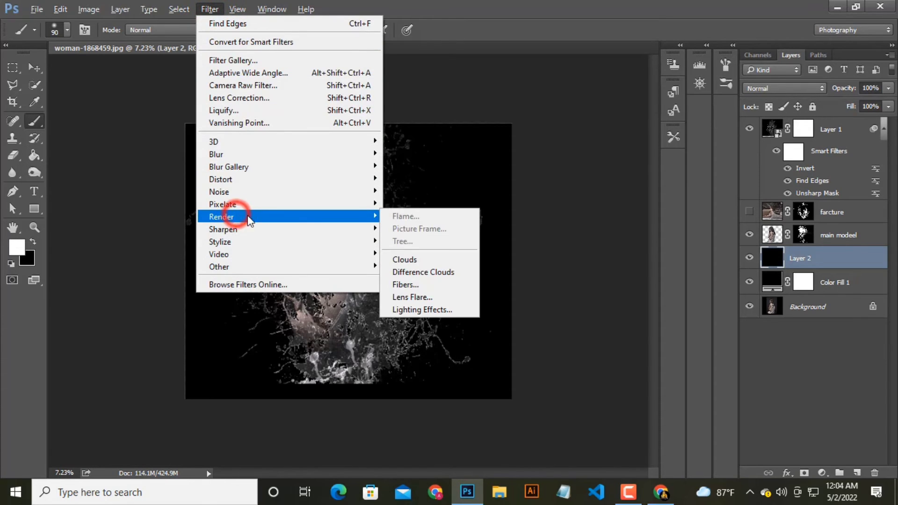
{"action": "left_click", "coordinate": [404, 257]}
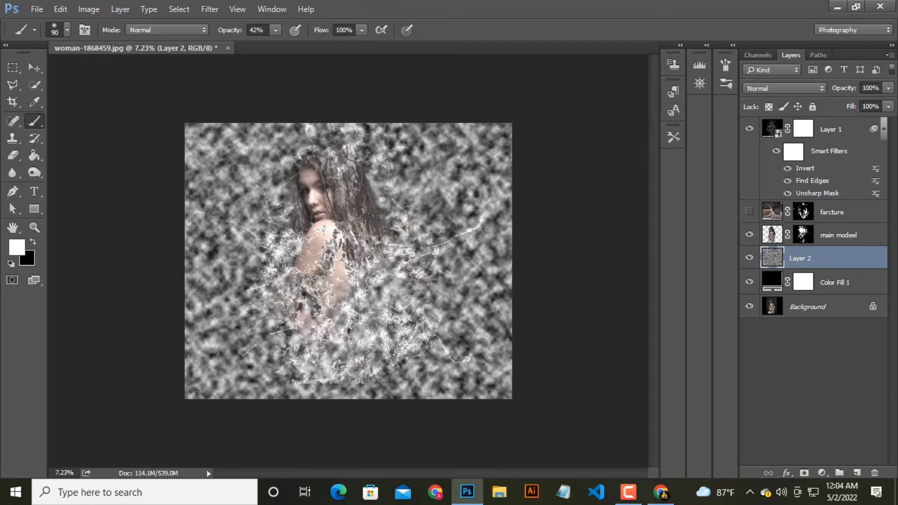
{"action": "left_click", "coordinate": [804, 472], "text": "alt"}
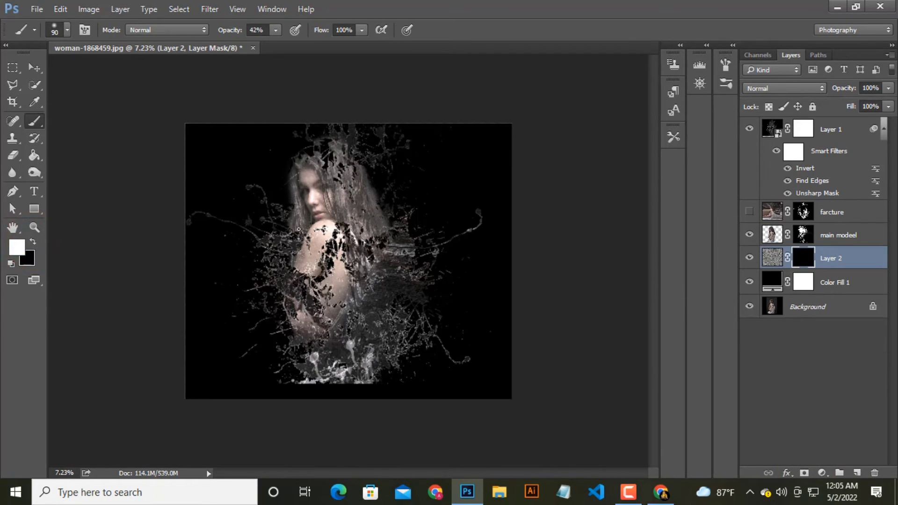
Step: Paint white on Layer 2's mask with a 1500 px brush at 67% opacity to reveal clouds on both sides of the figure
{"action": "key", "text": "bracketright"}
{"action": "key", "text": "bracketright"}
{"action": "key", "text": "bracketright"}
{"action": "key", "text": "bracketright"}
{"action": "key", "text": "bracketright"}
{"action": "key", "text": "bracketright"}
{"action": "key", "text": "bracketright"}
{"action": "key", "text": "bracketright"}
{"action": "key", "text": "bracketright"}
{"action": "key", "text": "bracketright"}
{"action": "key", "text": "bracketright"}
{"action": "key", "text": "bracketright"}
{"action": "key", "text": "bracketright"}
{"action": "key", "text": "bracketright"}
{"action": "key", "text": "bracketright"}
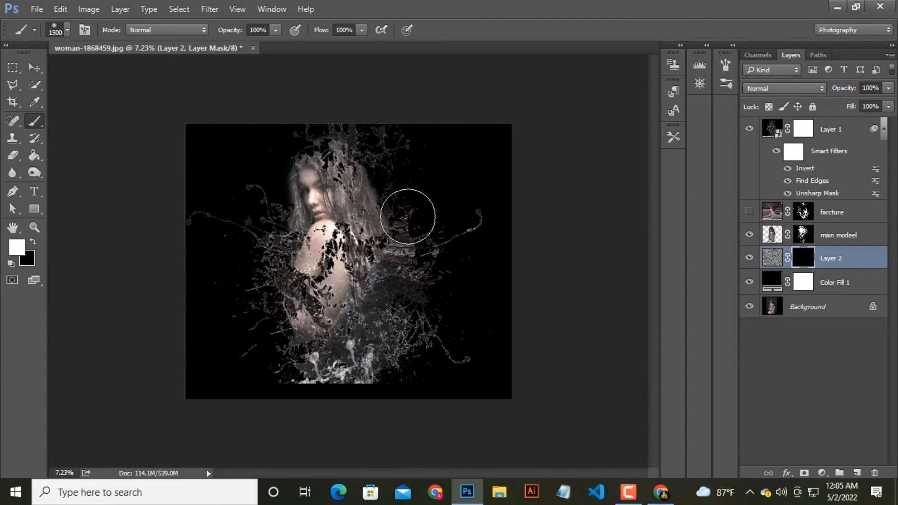
{"action": "left_click", "coordinate": [275, 29]}
{"action": "left_click", "coordinate": [255, 43]}
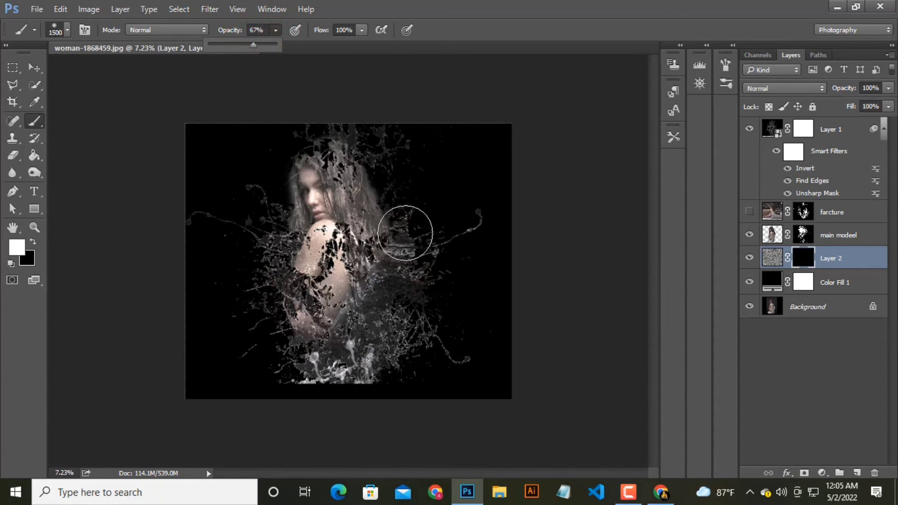
{"action": "left_click_drag", "start_coordinate": [423, 204], "coordinate": [437, 268]}
{"action": "left_click", "coordinate": [438, 313]}
{"action": "left_click", "coordinate": [270, 266]}
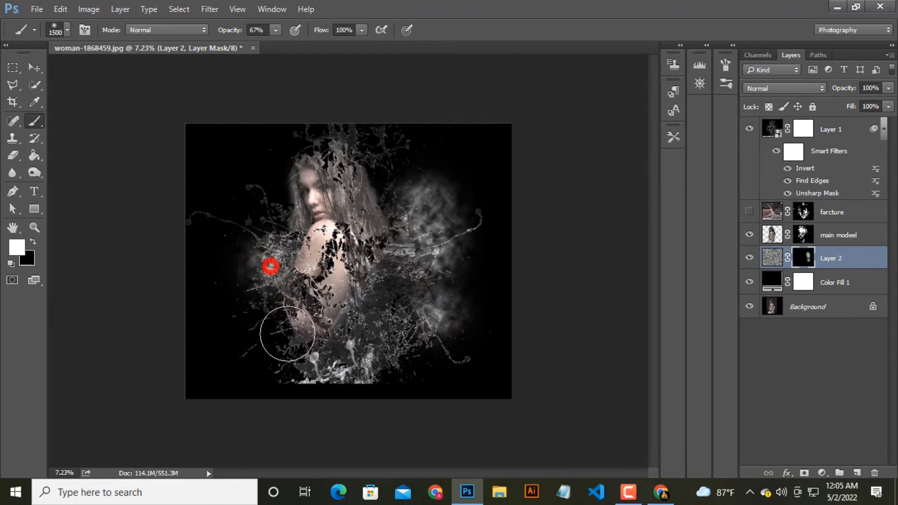
{"action": "left_click", "coordinate": [272, 331]}
{"action": "left_click", "coordinate": [396, 199]}
Step: Lower the brush opacity to 44% and dab fainter clouds beside and below the figure on Layer 2's mask
{"action": "left_click", "coordinate": [276, 29]}
{"action": "left_click", "coordinate": [261, 47]}
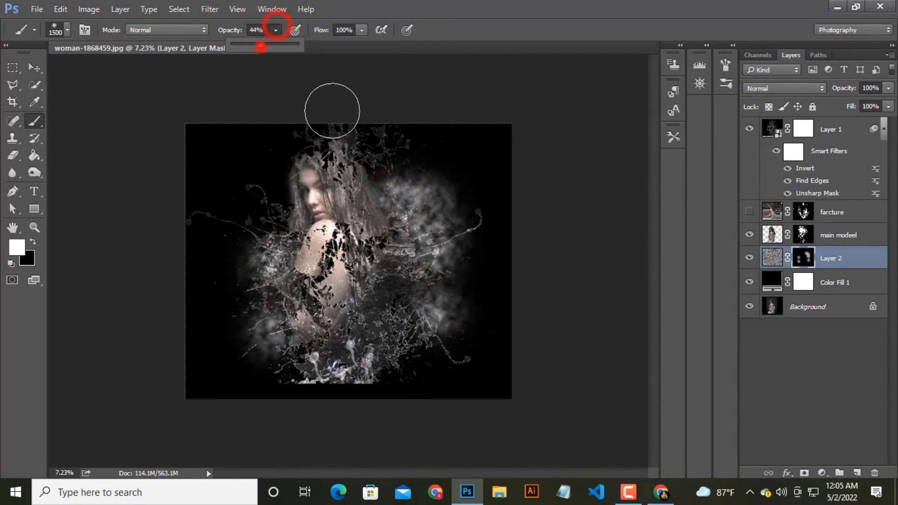
{"action": "left_click", "coordinate": [425, 275]}
{"action": "left_click", "coordinate": [428, 364]}
{"action": "left_click", "coordinate": [391, 377]}
{"action": "left_click", "coordinate": [328, 389]}
{"action": "left_click", "coordinate": [276, 383]}
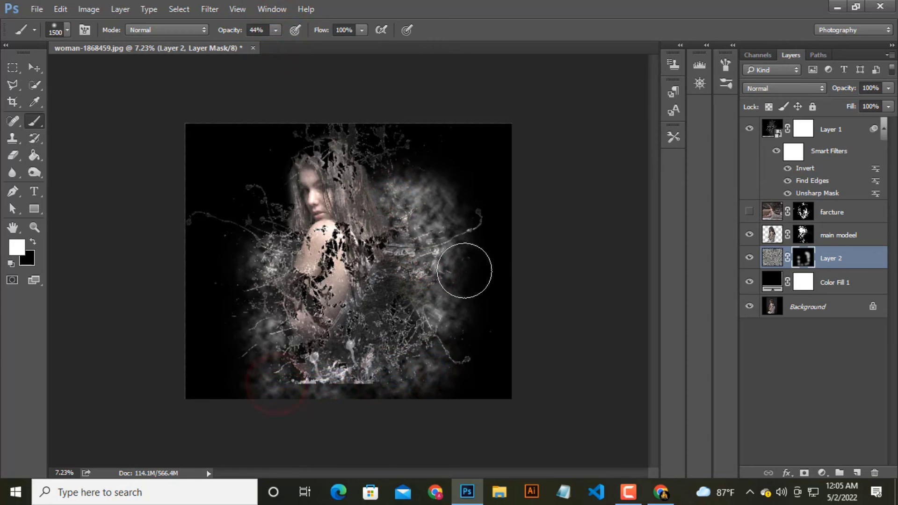
Step: Add a new layer at the top of the layer stack and set its blend mode to Soft Light
{"action": "left_click", "coordinate": [857, 473]}
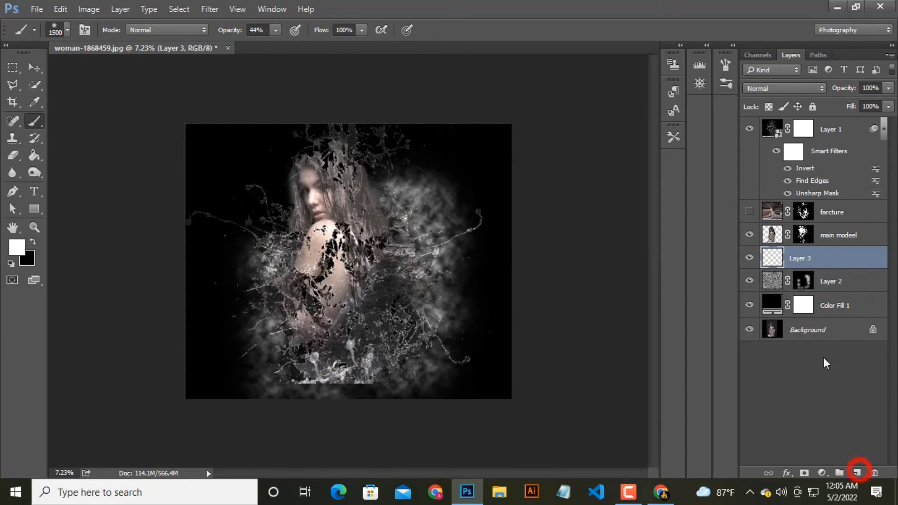
{"action": "left_click_drag", "start_coordinate": [836, 258], "coordinate": [834, 118]}
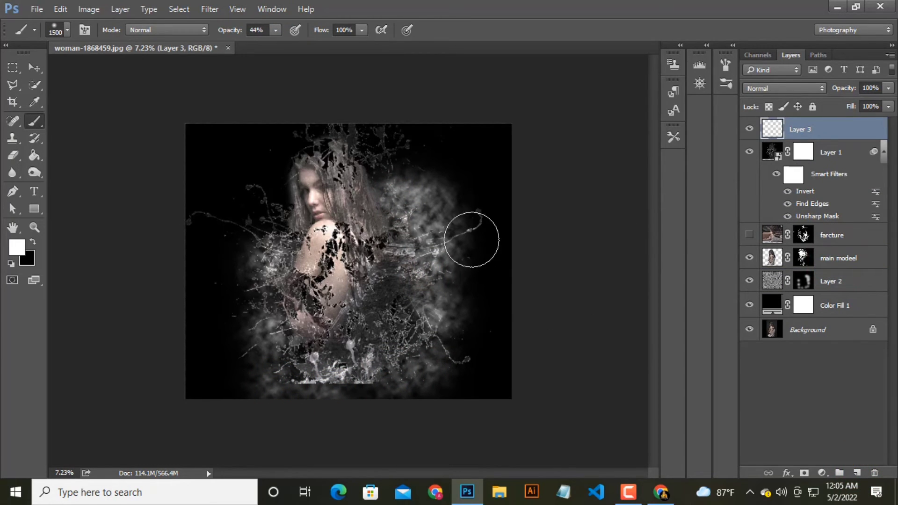
{"action": "left_click", "coordinate": [787, 87]}
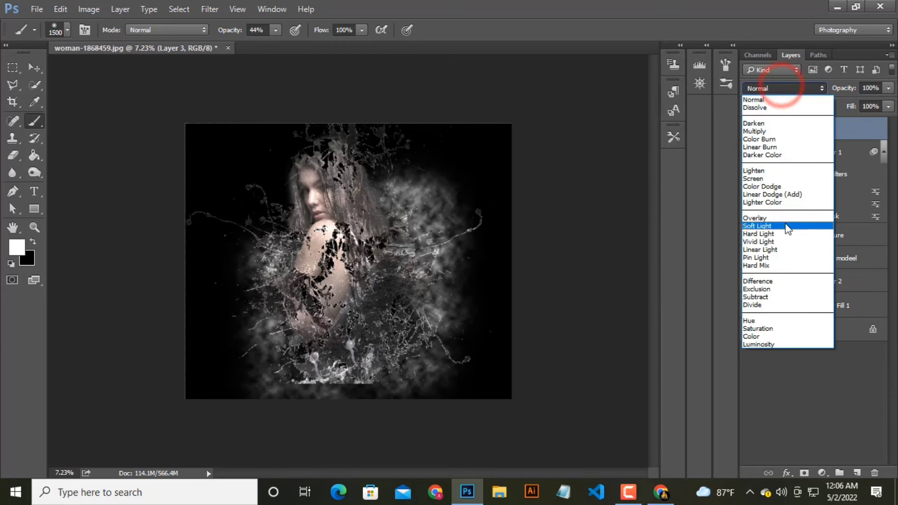
{"action": "left_click", "coordinate": [780, 227]}
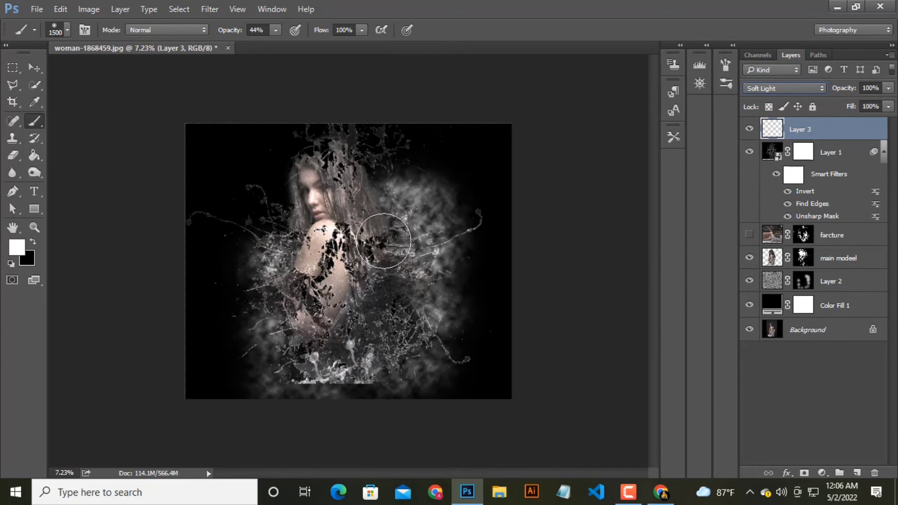
Step: Set the foreground color to a bright, fully saturated blue with hue 193°
{"action": "left_click", "coordinate": [33, 242]}
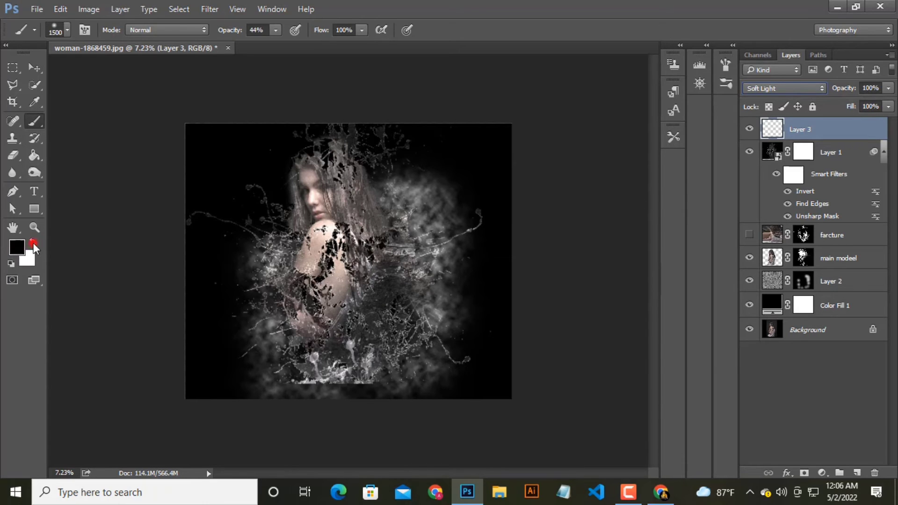
{"action": "left_click", "coordinate": [16, 246]}
{"action": "mouse_move", "coordinate": [701, 228]}
{"action": "left_mouse_down"}
{"action": "mouse_move", "coordinate": [701, 243]}
{"action": "mouse_move", "coordinate": [704, 232]}
{"action": "left_mouse_up"}
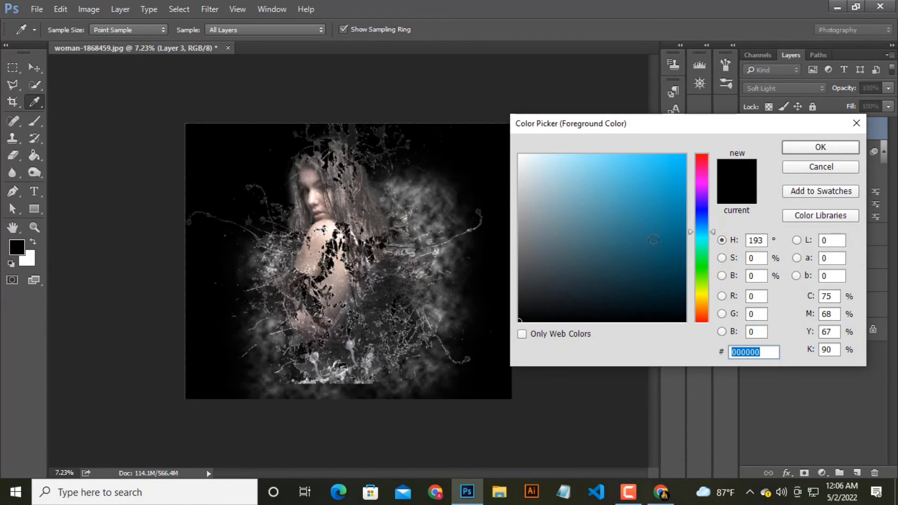
{"action": "left_click_drag", "start_coordinate": [665, 160], "coordinate": [686, 155]}
{"action": "left_click", "coordinate": [821, 142]}
Step: Color the woman's visible eye blue on Layer 3 with a 30 px brush at 100% opacity
{"action": "scroll", "coordinate": [330, 239], "scroll_direction": "up", "scroll_amount": 3}
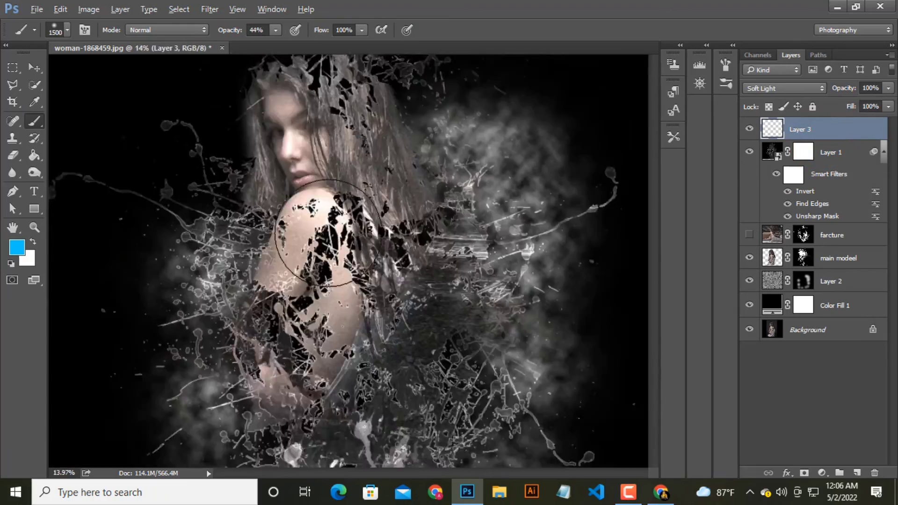
{"action": "scroll", "coordinate": [329, 233], "scroll_direction": "up", "scroll_amount": 5}
{"action": "scroll", "coordinate": [280, 211], "scroll_direction": "up", "scroll_amount": 4}
{"action": "key", "text": "bracketleft"}
{"action": "key", "text": "bracketleft"}
{"action": "key", "text": "bracketleft"}
{"action": "key", "text": "bracketleft"}
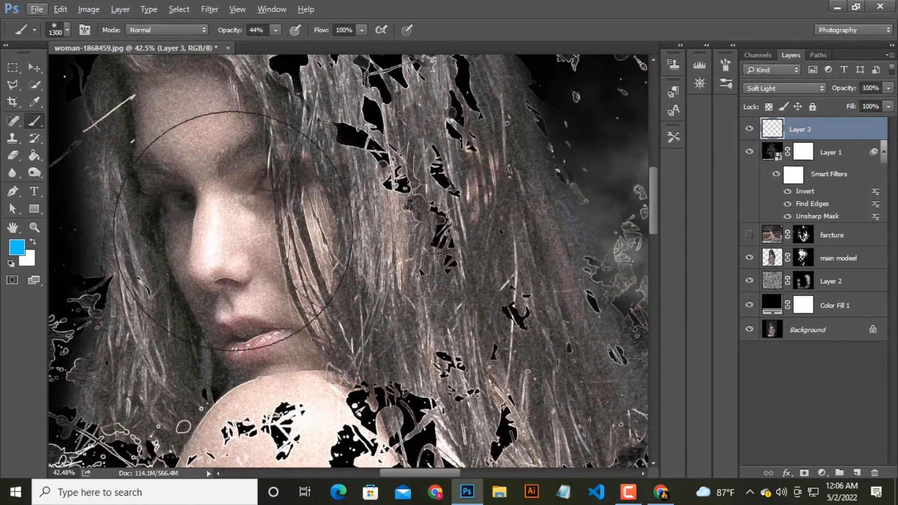
{"action": "key", "text": "bracketleft"}
{"action": "key", "text": "bracketleft"}
{"action": "key", "text": "bracketleft"}
{"action": "key", "text": "bracketleft"}
{"action": "key", "text": "bracketleft"}
{"action": "key", "text": "bracketleft"}
{"action": "key", "text": "bracketleft"}
{"action": "key", "text": "bracketleft"}
{"action": "key", "text": "bracketleft"}
{"action": "key", "text": "bracketleft"}
{"action": "key", "text": "bracketleft"}
{"action": "key", "text": "bracketleft"}
{"action": "key", "text": "bracketleft"}
{"action": "key", "text": "bracketleft"}
{"action": "key", "text": "bracketleft"}
{"action": "scroll", "coordinate": [182, 204], "scroll_direction": "up", "scroll_amount": 2}
{"action": "scroll", "coordinate": [178, 210], "scroll_direction": "up", "scroll_amount": 2}
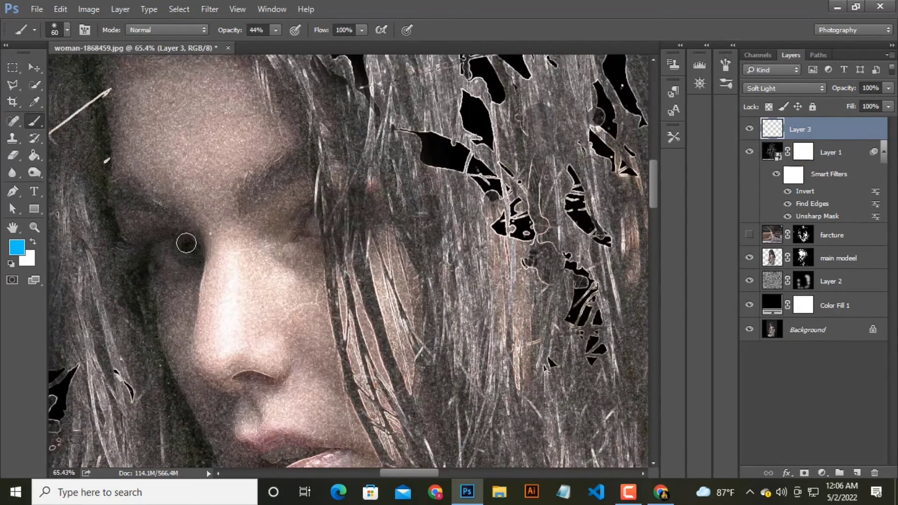
{"action": "scroll", "coordinate": [186, 243], "scroll_direction": "down", "scroll_amount": 1}
{"action": "key", "text": "0"}
{"action": "left_click_drag", "start_coordinate": [171, 222], "coordinate": [206, 239]}
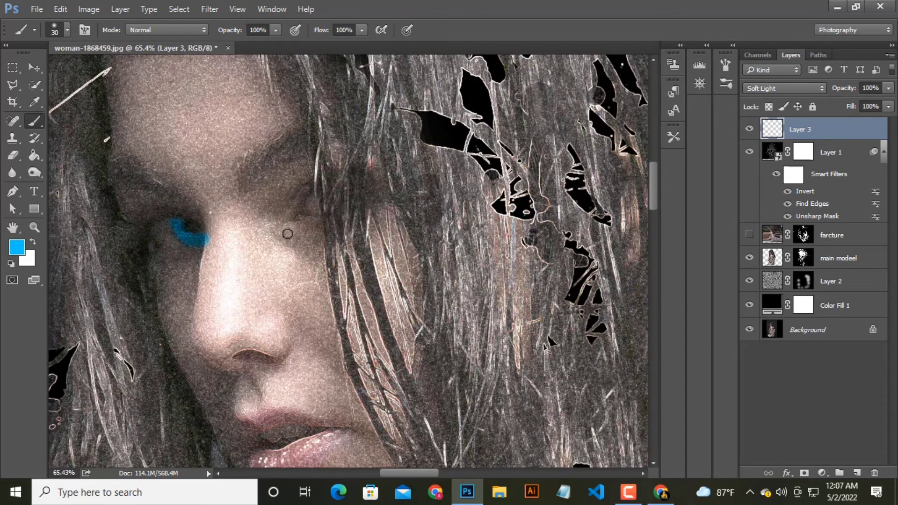
Step: Reduce the opacity of the blue eye layer, Layer 3, to 31%
{"action": "scroll", "coordinate": [232, 242], "scroll_direction": "down", "scroll_amount": 5}
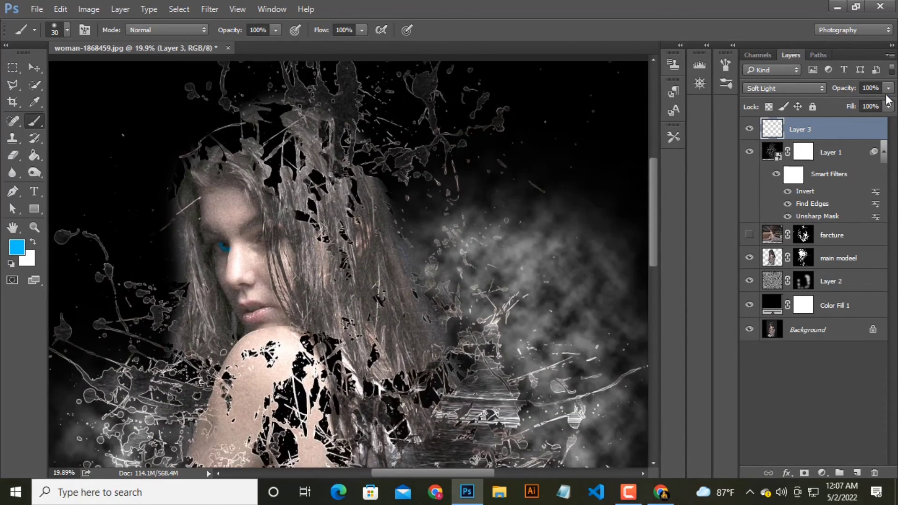
{"action": "left_click", "coordinate": [887, 93]}
{"action": "left_click", "coordinate": [843, 101]}
{"action": "left_click", "coordinate": [497, 35]}
Step: Add a Color Lookup adjustment layer above Layer 3 using the LateSunset.3DL 3DLUT file
{"action": "left_click", "coordinate": [820, 472]}
{"action": "left_click", "coordinate": [823, 375]}
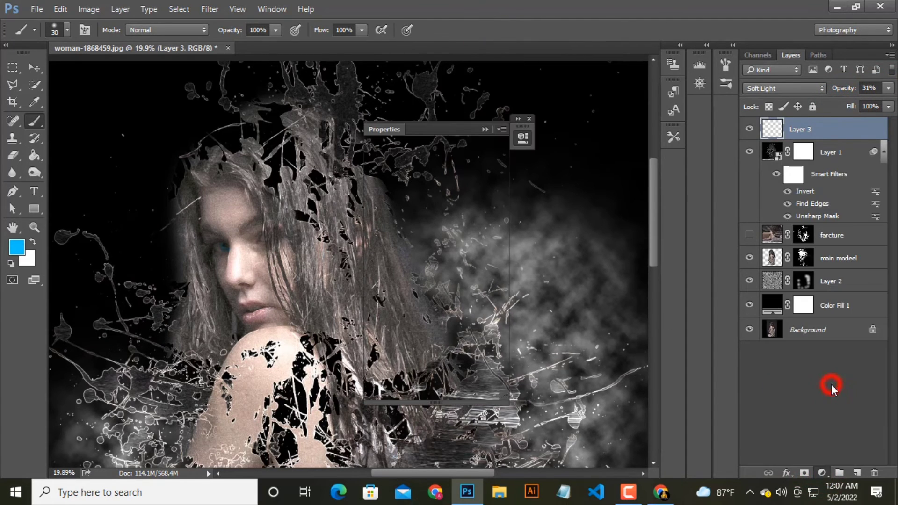
{"action": "left_click", "coordinate": [468, 171]}
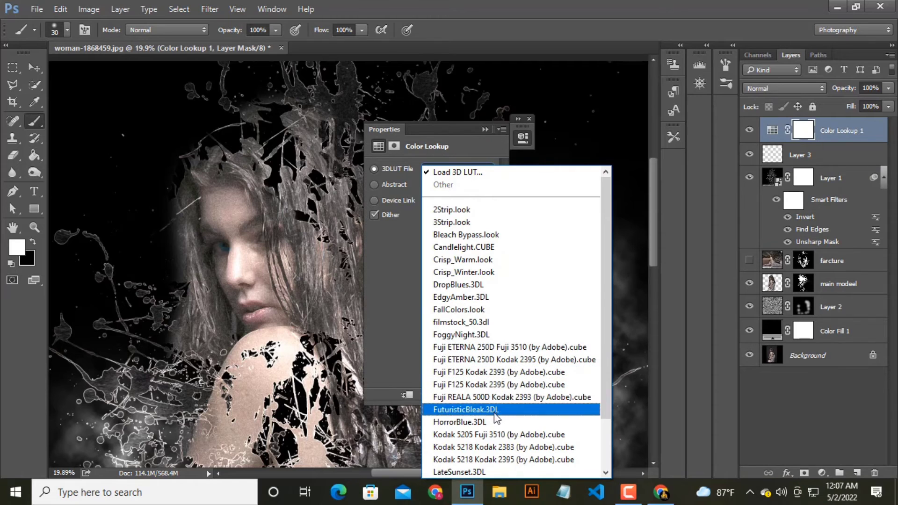
{"action": "left_click", "coordinate": [492, 435]}
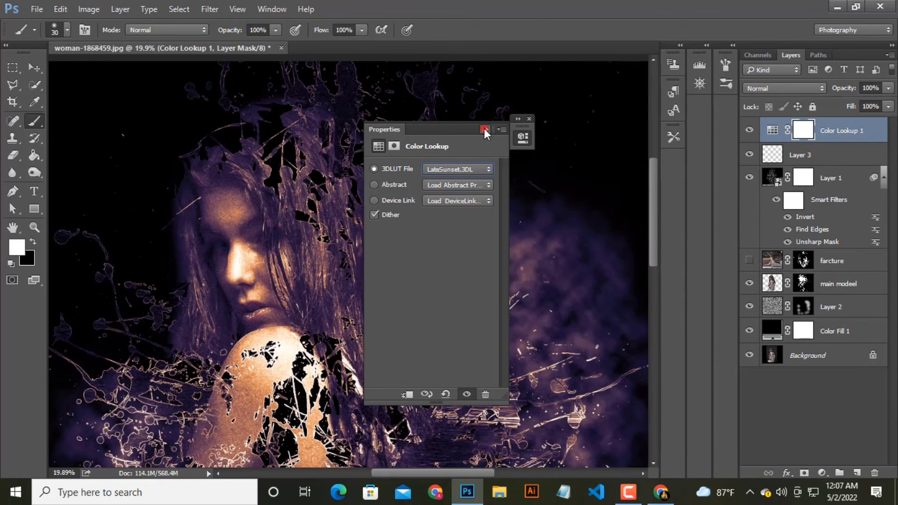
Step: Split Color Lookup 1's Blend If highlights to 0/255 for This Layer and 30/255 for Underlying Layer, and set its opacity to 68%
{"action": "left_click", "coordinate": [484, 129]}
{"action": "right_click", "coordinate": [827, 132]}
{"action": "left_click", "coordinate": [721, 89]}
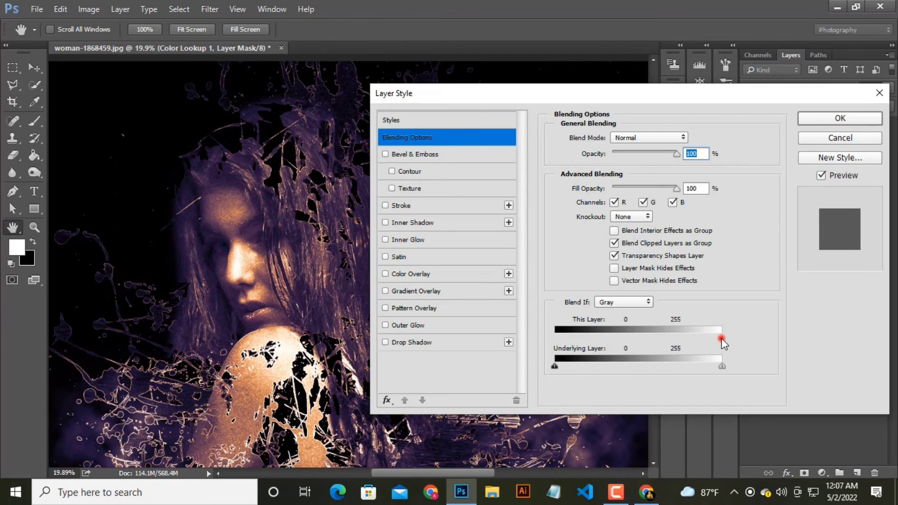
{"action": "left_click_drag", "start_coordinate": [721, 338], "coordinate": [547, 348]}
{"action": "left_click_drag", "start_coordinate": [711, 371], "coordinate": [575, 373]}
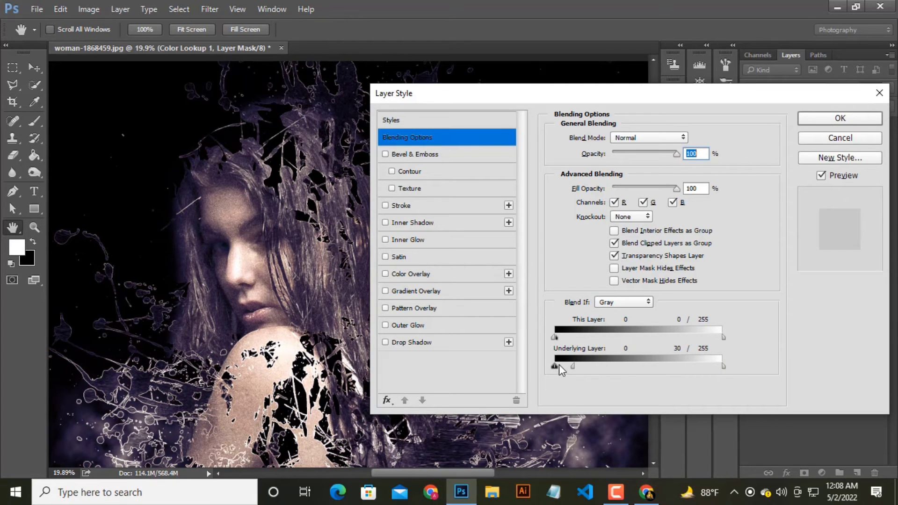
{"action": "left_click", "coordinate": [864, 122]}
{"action": "scroll", "coordinate": [411, 282], "scroll_direction": "down", "scroll_amount": 4}
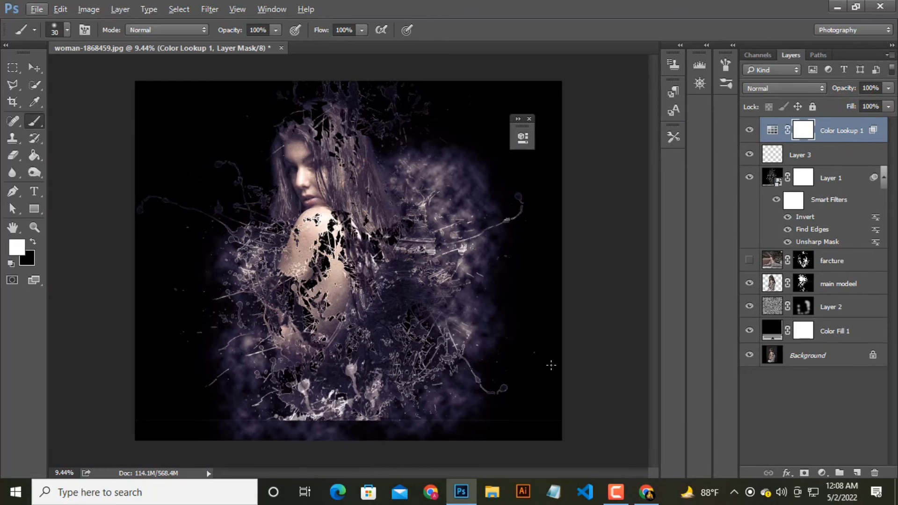
{"action": "left_click", "coordinate": [888, 88]}
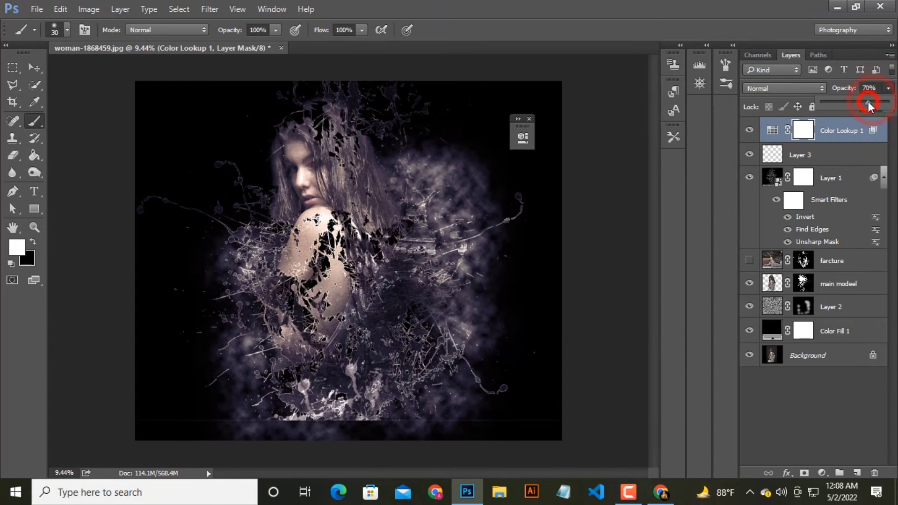
Step: Add a Curves adjustment layer with the default curve above Color Lookup 1
{"action": "left_click", "coordinate": [822, 473]}
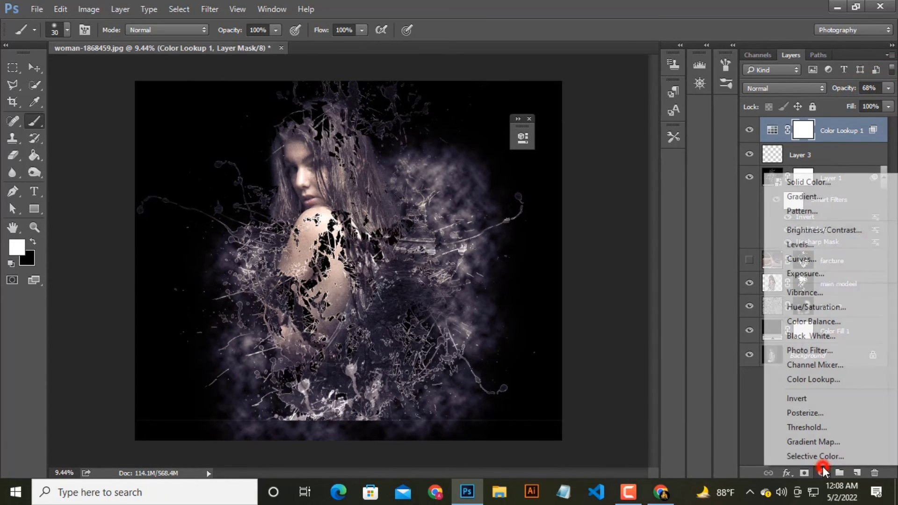
{"action": "left_click", "coordinate": [816, 255]}
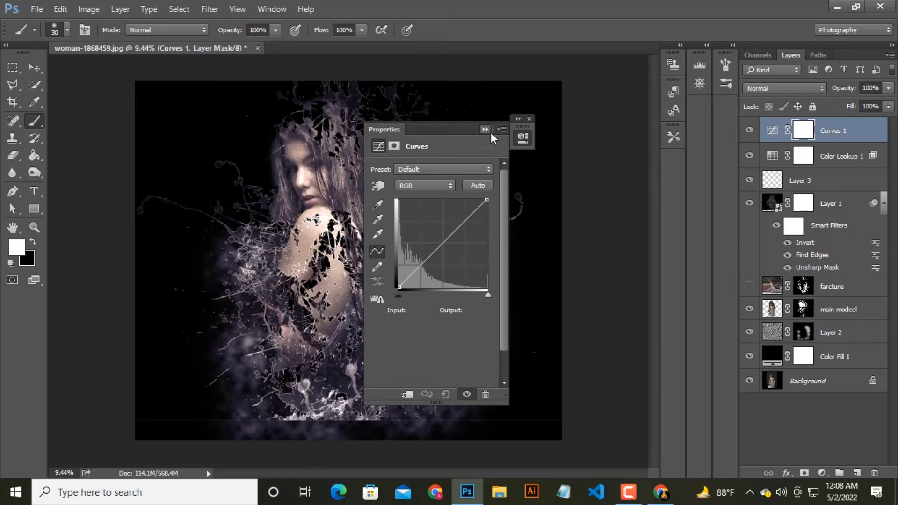
{"action": "left_click", "coordinate": [485, 130]}
Step: Add a Brightness/Contrast adjustment layer above Curves 1 and slightly fine-tune its settings
{"action": "left_click", "coordinate": [822, 473]}
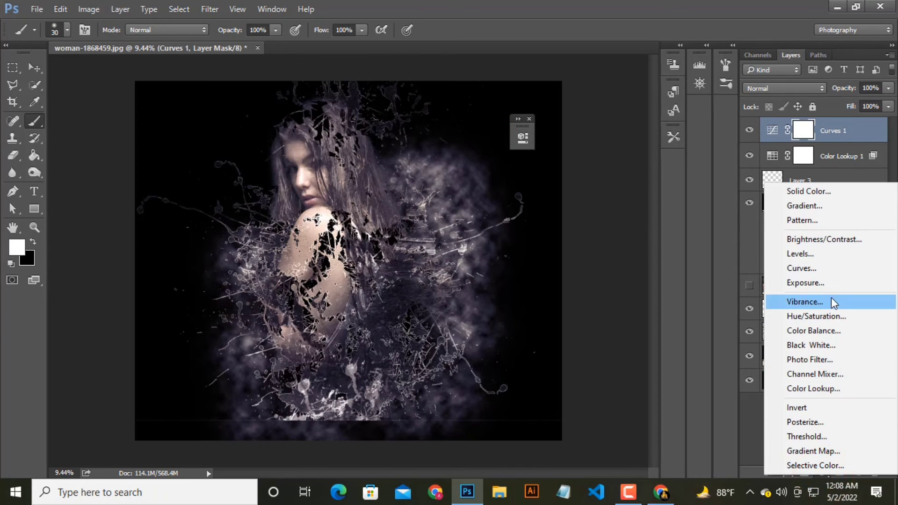
{"action": "left_click", "coordinate": [841, 238]}
{"action": "left_click_drag", "start_coordinate": [443, 131], "coordinate": [556, 150]}
{"action": "mouse_move", "coordinate": [541, 225]}
{"action": "left_mouse_down"}
{"action": "mouse_move", "coordinate": [560, 226]}
{"action": "mouse_move", "coordinate": [543, 223]}
{"action": "mouse_move", "coordinate": [583, 253]}
{"action": "mouse_move", "coordinate": [530, 251]}
{"action": "mouse_move", "coordinate": [549, 225]}
{"action": "left_mouse_up"}
{"action": "left_click", "coordinate": [615, 141]}
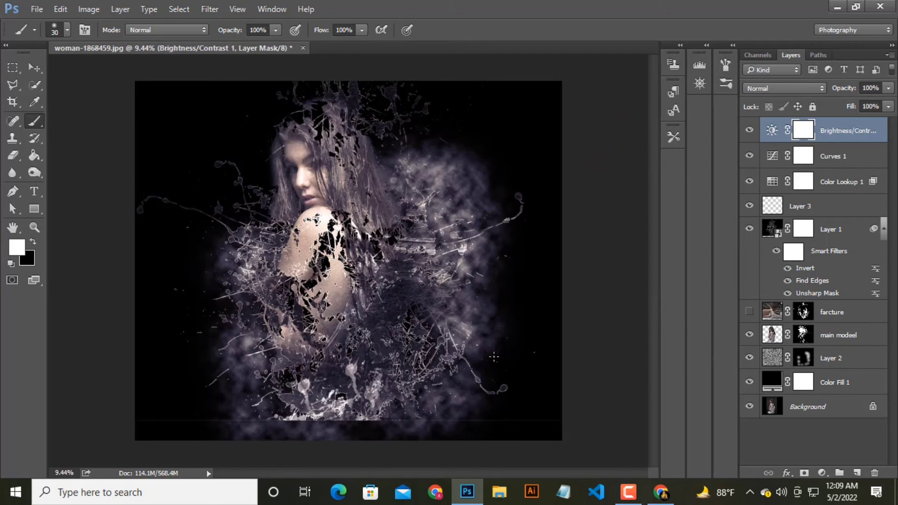
Step: Create a new layer above the Brightness/Contrast adjustment and set its blend mode to Soft Light
{"action": "scroll", "coordinate": [381, 279], "scroll_direction": "up", "scroll_amount": 3}
{"action": "scroll", "coordinate": [381, 280], "scroll_direction": "down", "scroll_amount": 3}
{"action": "scroll", "coordinate": [380, 279], "scroll_direction": "up", "scroll_amount": 12}
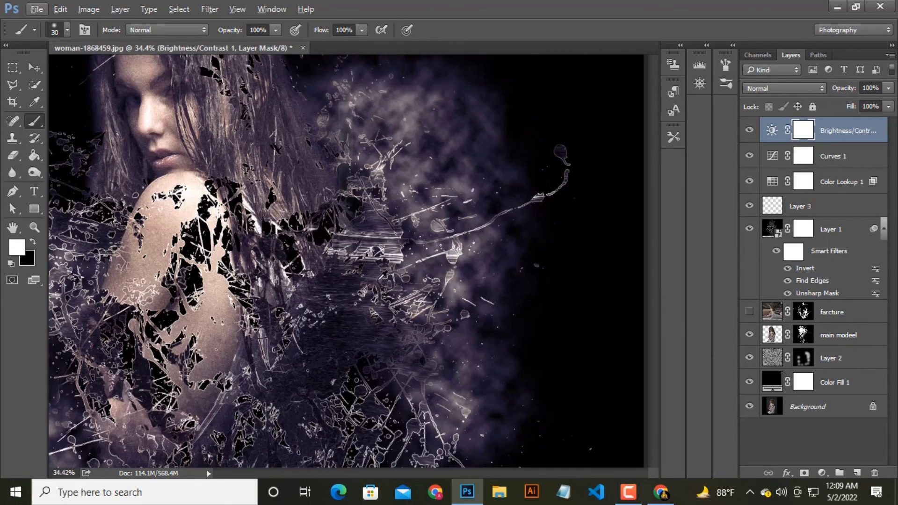
{"action": "scroll", "coordinate": [379, 278], "scroll_direction": "down", "scroll_amount": 14}
{"action": "left_click", "coordinate": [37, 69]}
{"action": "scroll", "coordinate": [369, 260], "scroll_direction": "up", "scroll_amount": 2}
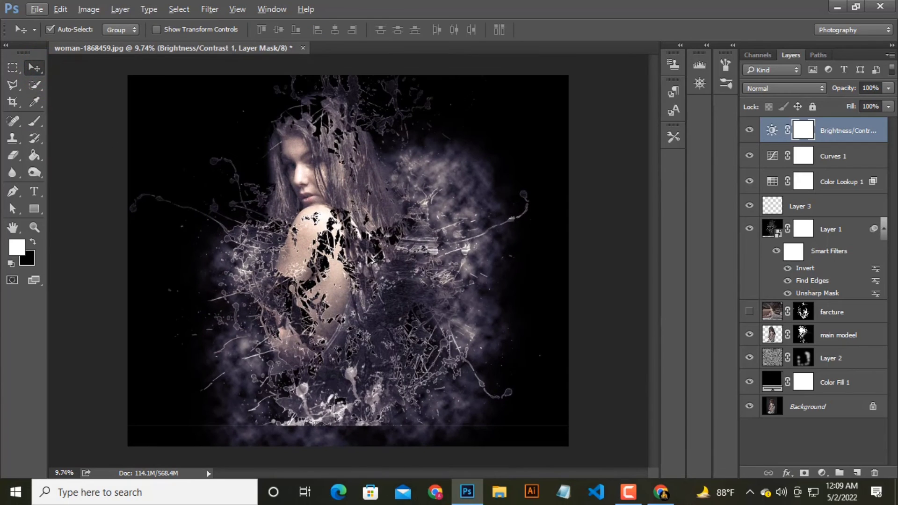
{"action": "left_click", "coordinate": [858, 474]}
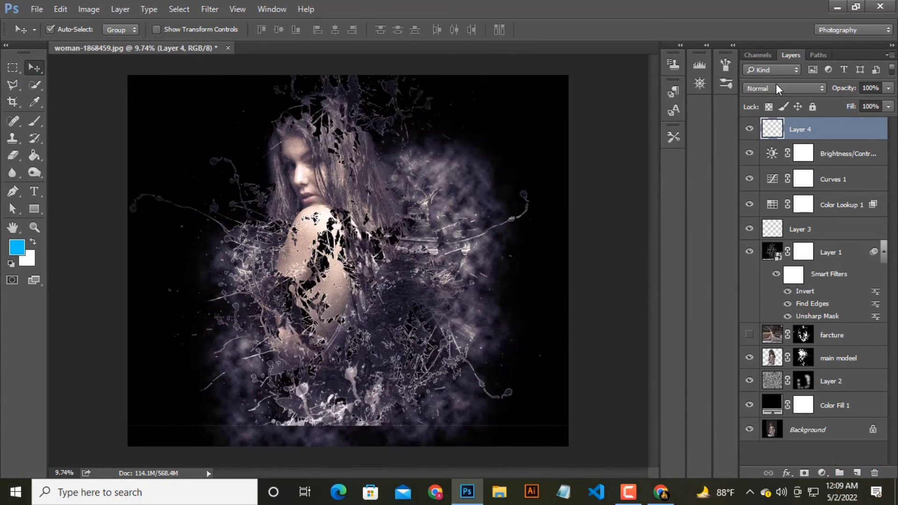
{"action": "left_click", "coordinate": [777, 88]}
{"action": "left_click", "coordinate": [774, 225]}
Step: Set the foreground to a slightly deeper bright blue and prepare a Soft Round brush at 2209 px with 0% hardness
{"action": "left_click", "coordinate": [16, 247]}
{"action": "left_click_drag", "start_coordinate": [701, 237], "coordinate": [703, 229]}
{"action": "left_click", "coordinate": [821, 147]}
{"action": "left_click", "coordinate": [34, 122]}
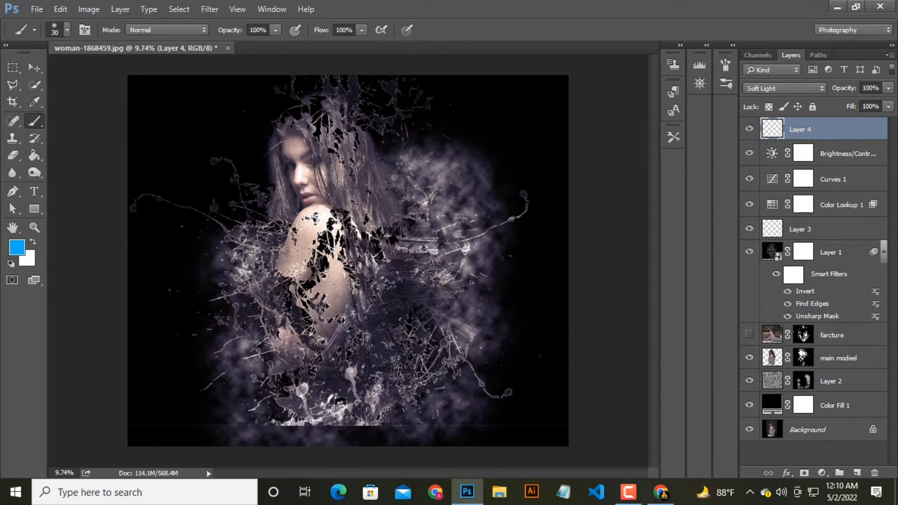
{"action": "right_click", "coordinate": [382, 144]}
{"action": "left_click", "coordinate": [483, 138]}
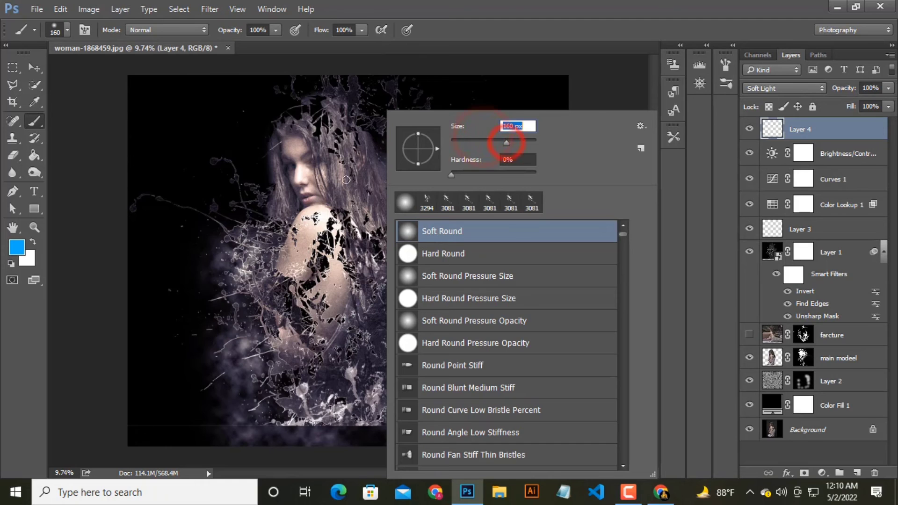
{"action": "left_click_drag", "start_coordinate": [507, 143], "coordinate": [530, 143]}
{"action": "left_click", "coordinate": [600, 37]}
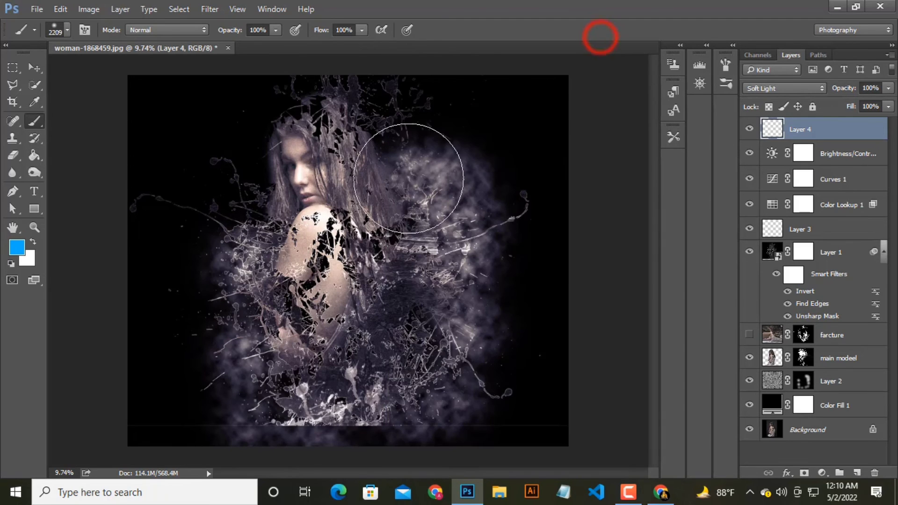
Step: Paint blue on Layer 4 over the smoke and splatter behind the woman's back, from head height down to the lower edge
{"action": "scroll", "coordinate": [409, 178], "scroll_direction": "up", "scroll_amount": 4}
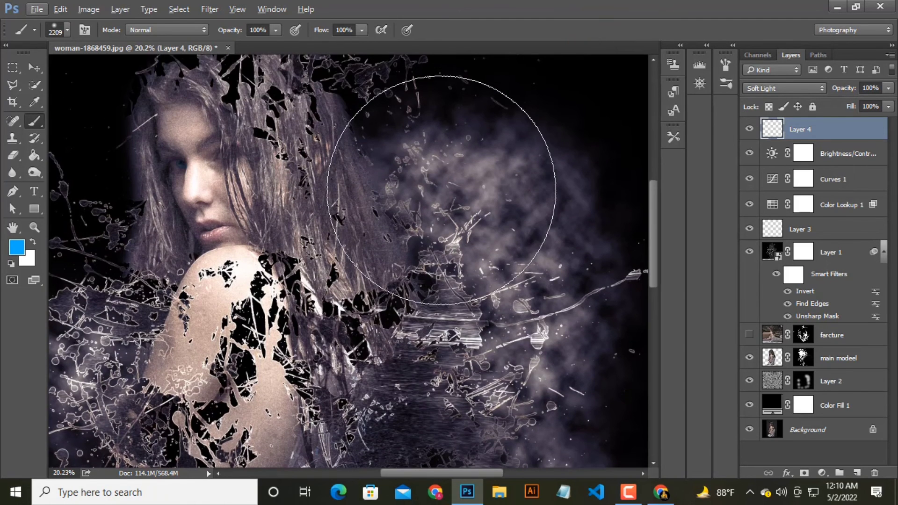
{"action": "scroll", "coordinate": [442, 191], "scroll_direction": "up", "scroll_amount": 1}
{"action": "left_click", "coordinate": [431, 195]}
{"action": "left_click", "coordinate": [449, 219]}
{"action": "left_click", "coordinate": [393, 211]}
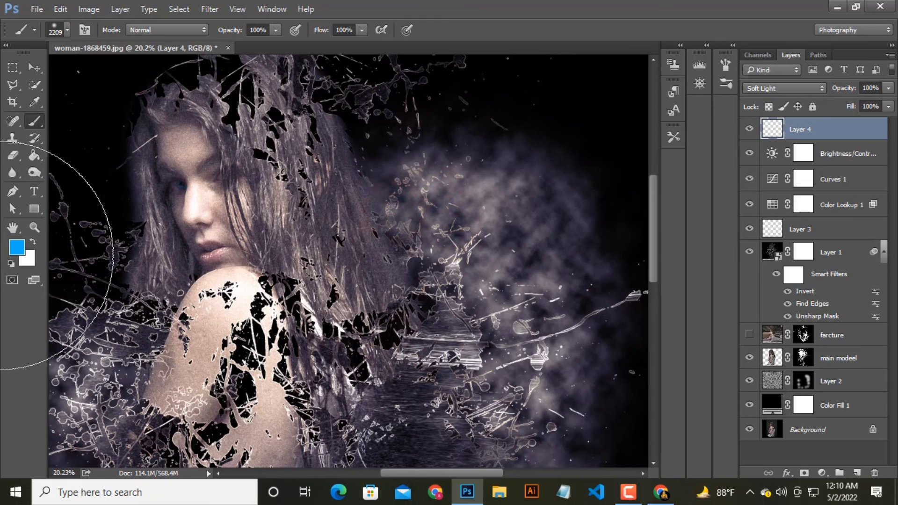
{"action": "scroll", "coordinate": [435, 310], "scroll_direction": "down", "scroll_amount": 4}
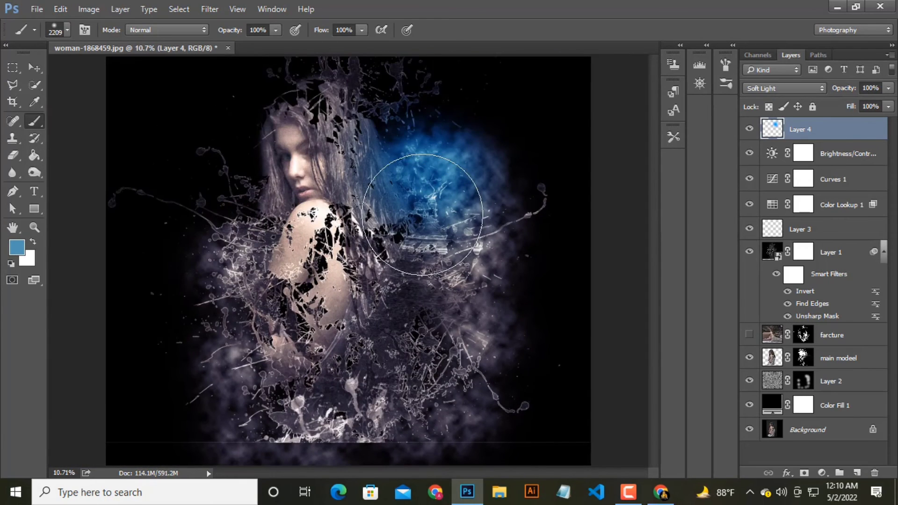
{"action": "left_click", "coordinate": [438, 234]}
{"action": "left_click", "coordinate": [428, 376]}
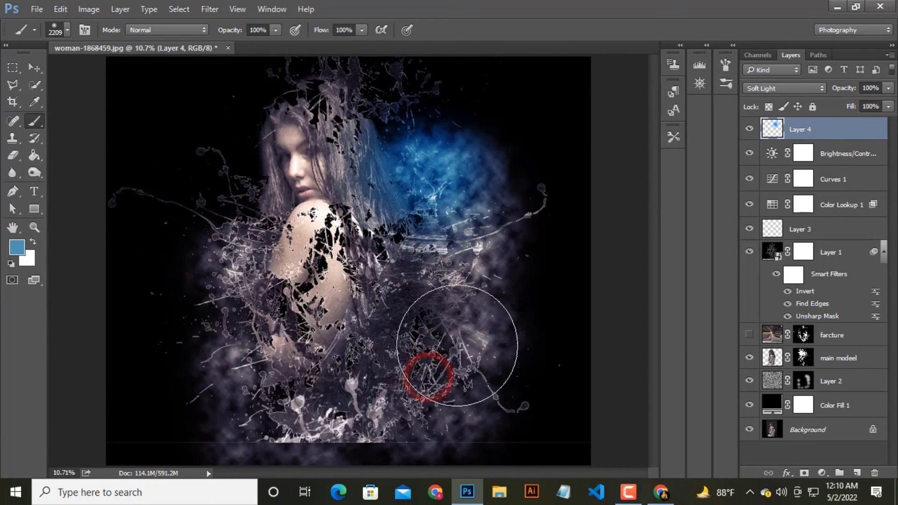
{"action": "left_click", "coordinate": [439, 304]}
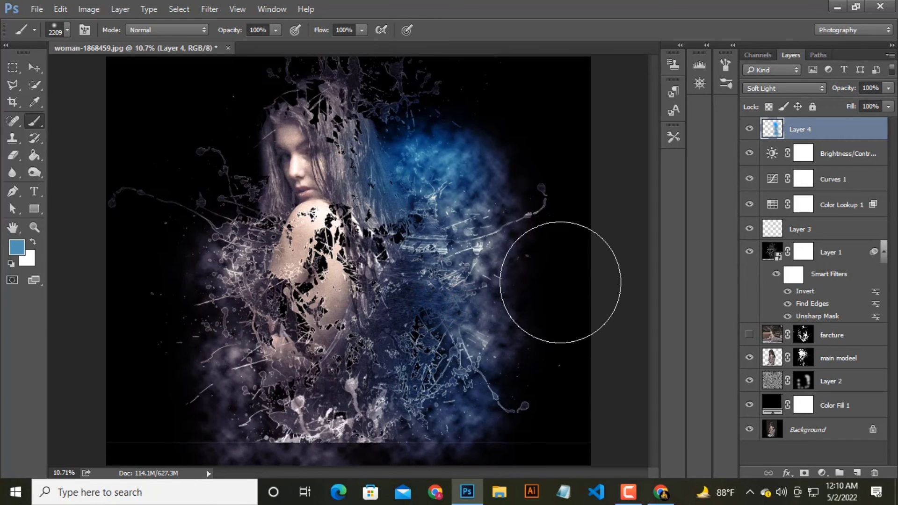
Step: Reduce the opacity of the painted blue Layer 4 to 61%
{"action": "left_click", "coordinate": [888, 88]}
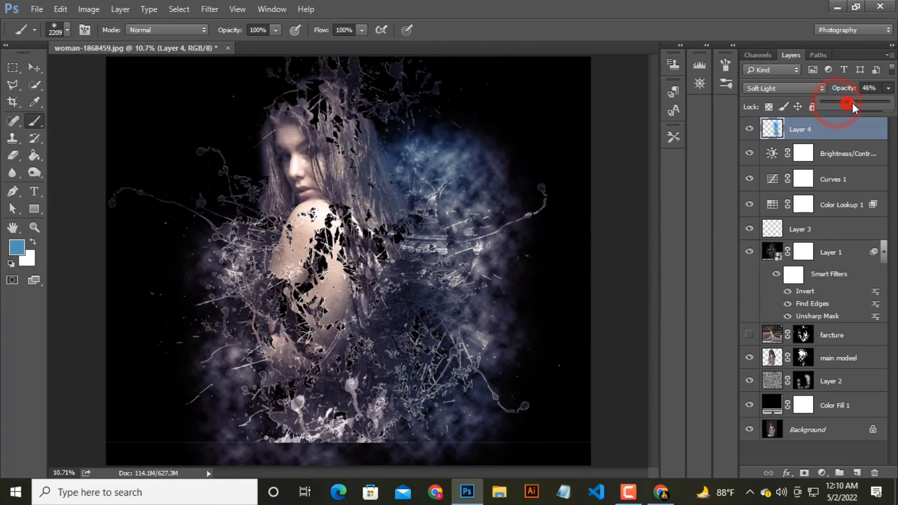
{"action": "left_click_drag", "start_coordinate": [860, 102], "coordinate": [863, 100]}
{"action": "left_click", "coordinate": [708, 156]}
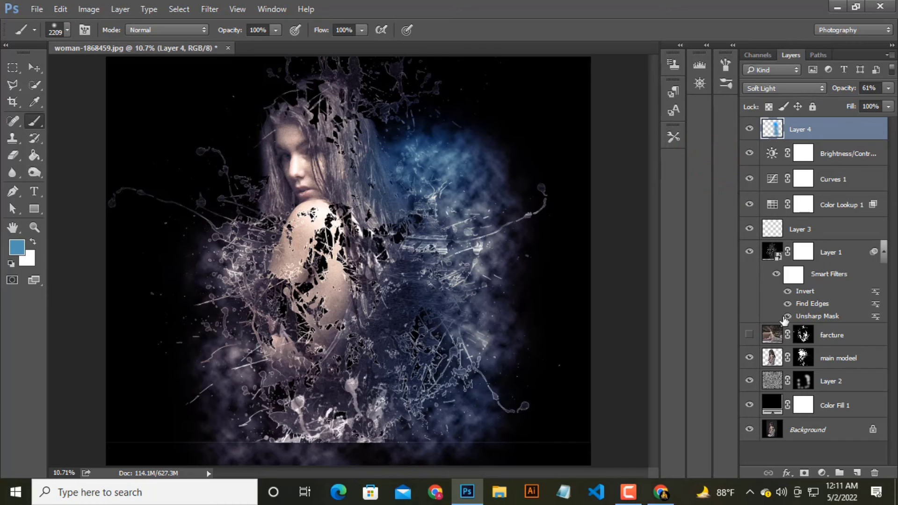
Step: Add a Gradient Map adjustment layer above Layer 4 and open its gradient for editing
{"action": "left_click", "coordinate": [821, 473]}
{"action": "left_click", "coordinate": [800, 447]}
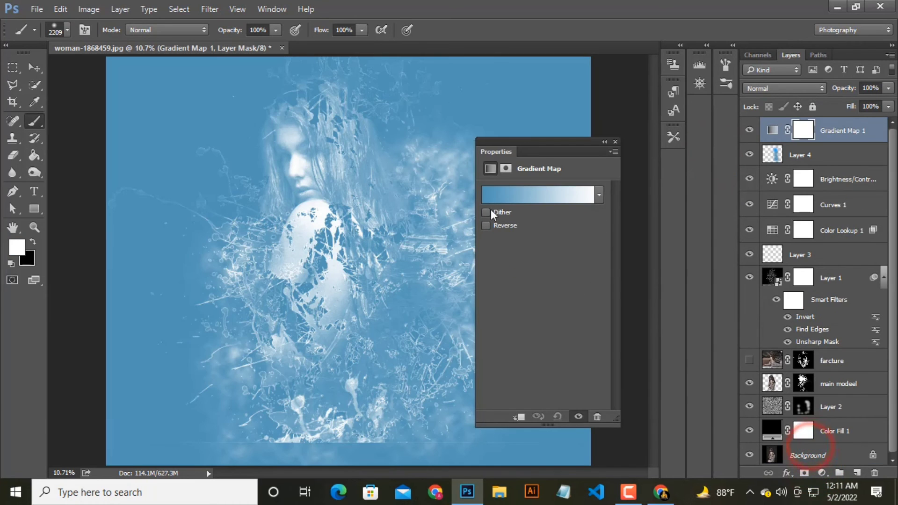
{"action": "left_click", "coordinate": [522, 192]}
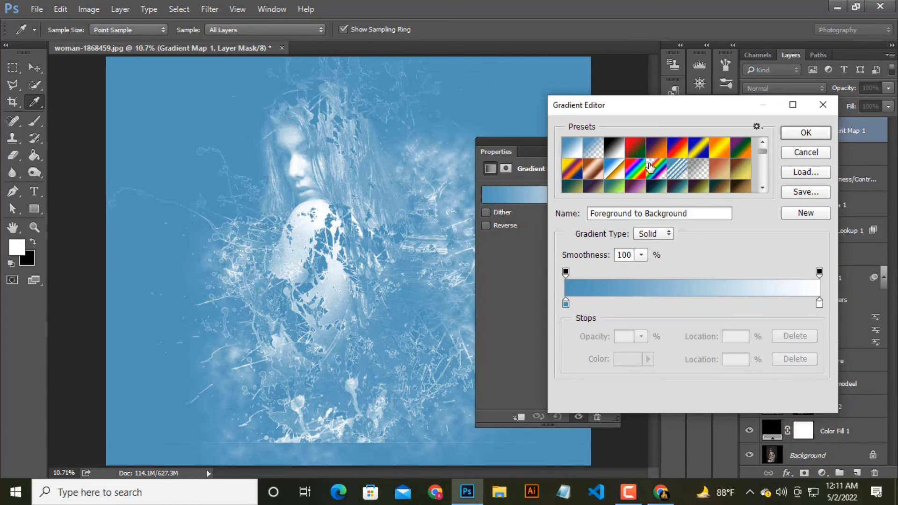
Step: Try out several gradient presets on the Gradient Map, including Gradient 15, Gradient 11, Gradient 14 and Gradient 12
{"action": "scroll", "coordinate": [651, 171], "scroll_direction": "down", "scroll_amount": 1}
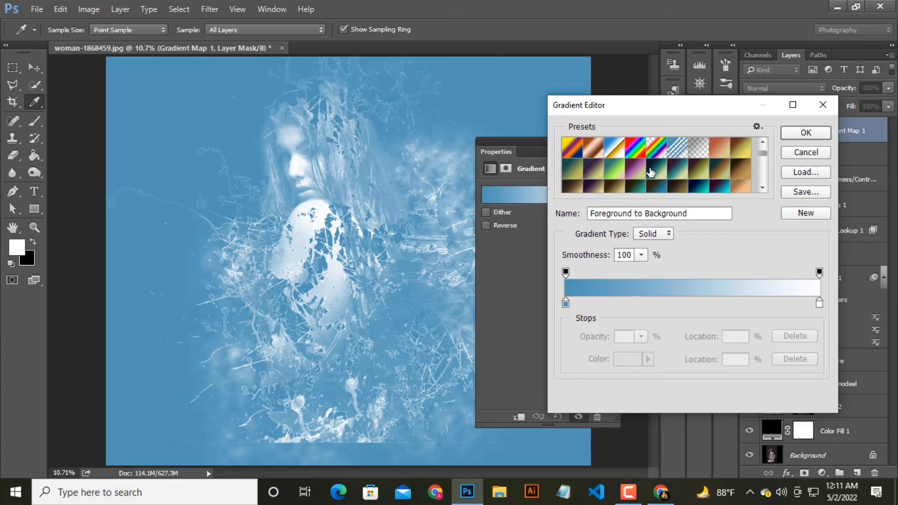
{"action": "scroll", "coordinate": [626, 185], "scroll_direction": "down", "scroll_amount": 1}
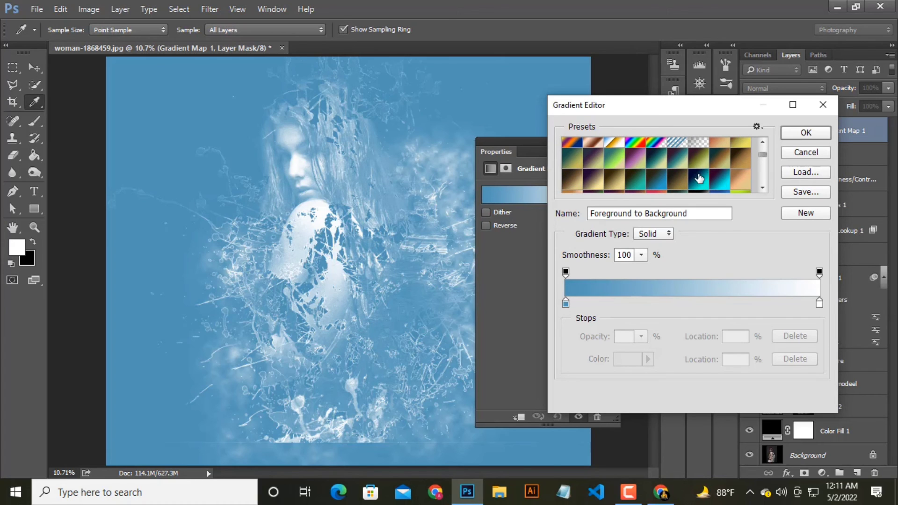
{"action": "left_click", "coordinate": [641, 186]}
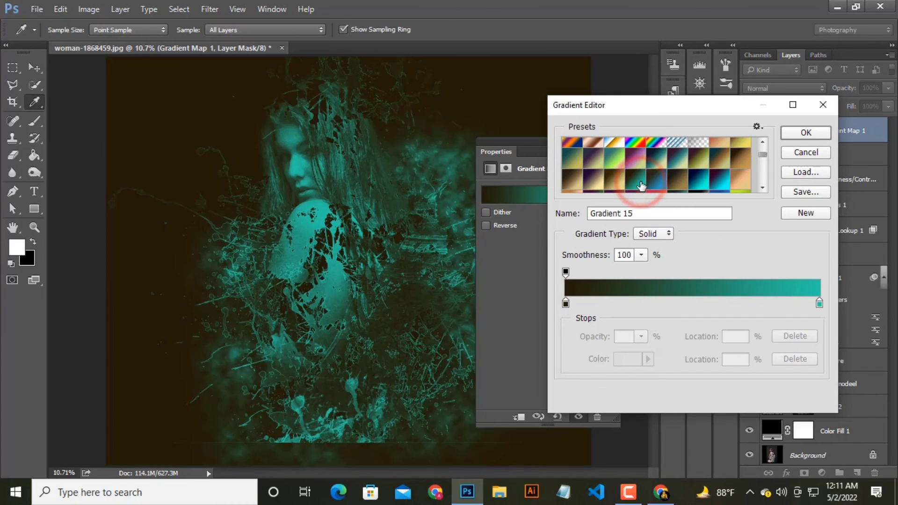
{"action": "left_click", "coordinate": [699, 165]}
{"action": "scroll", "coordinate": [683, 178], "scroll_direction": "down", "scroll_amount": 3}
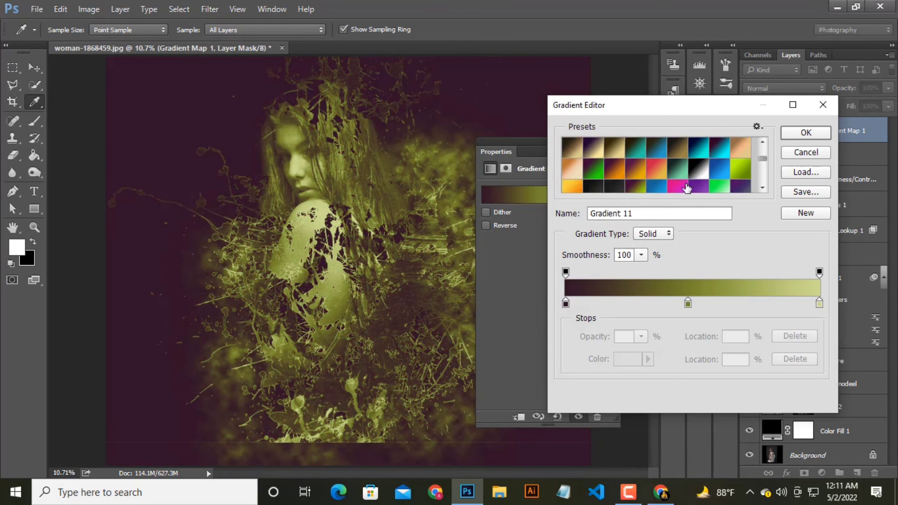
{"action": "scroll", "coordinate": [684, 176], "scroll_direction": "up", "scroll_amount": 2}
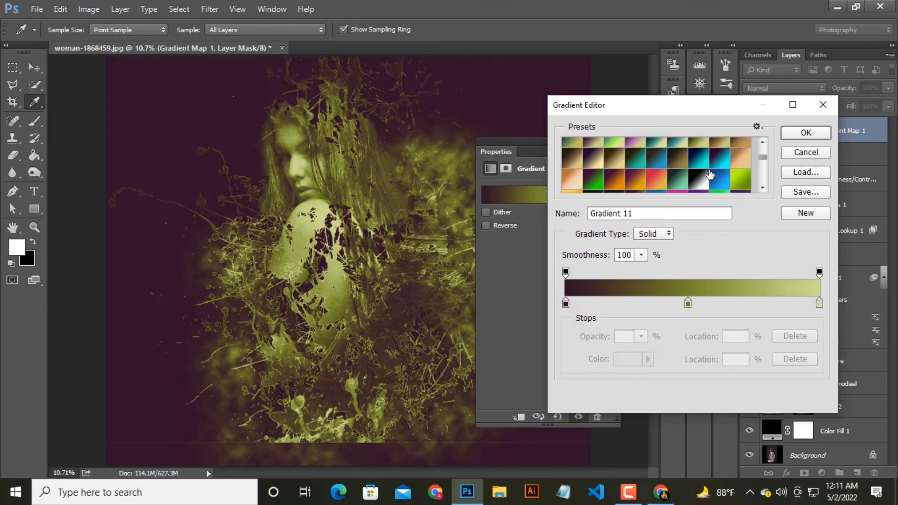
{"action": "left_click", "coordinate": [621, 163]}
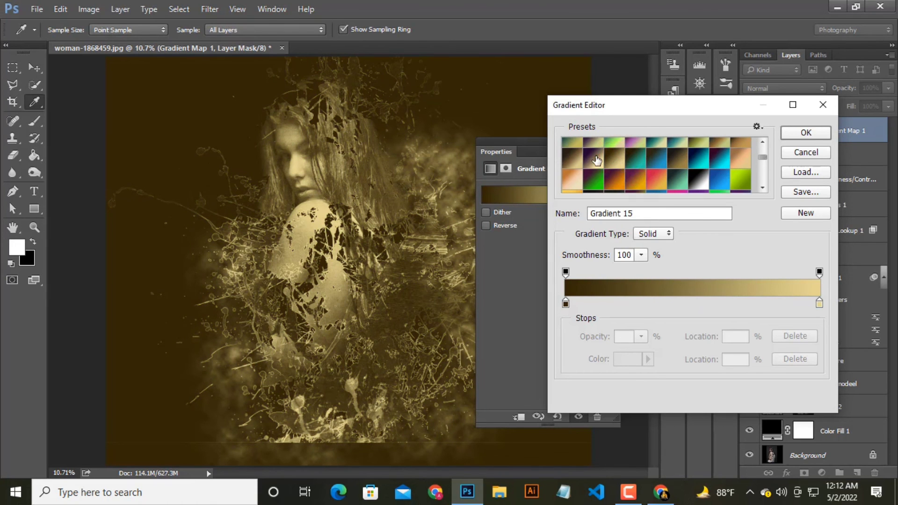
{"action": "left_click", "coordinate": [597, 161]}
{"action": "left_click", "coordinate": [655, 160]}
{"action": "left_click", "coordinate": [597, 164]}
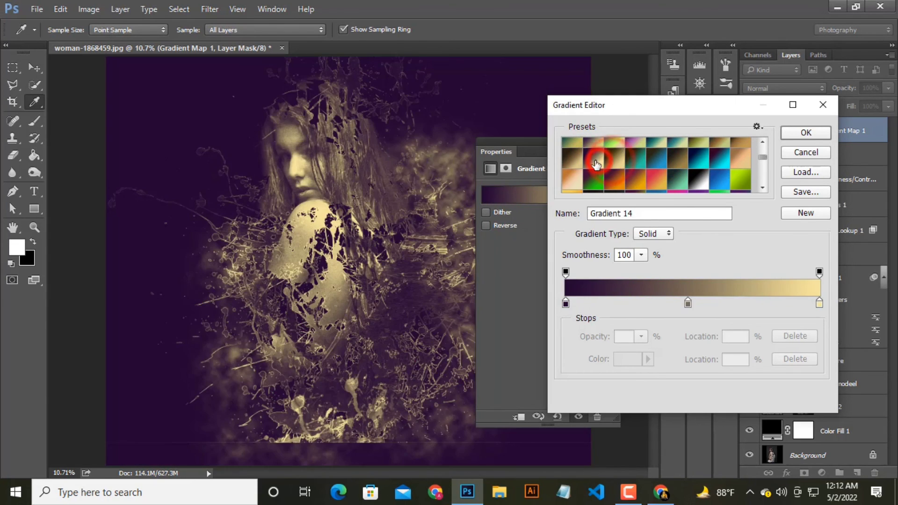
{"action": "left_click", "coordinate": [615, 159]}
{"action": "left_click", "coordinate": [736, 146]}
{"action": "scroll", "coordinate": [671, 177], "scroll_direction": "down", "scroll_amount": 2}
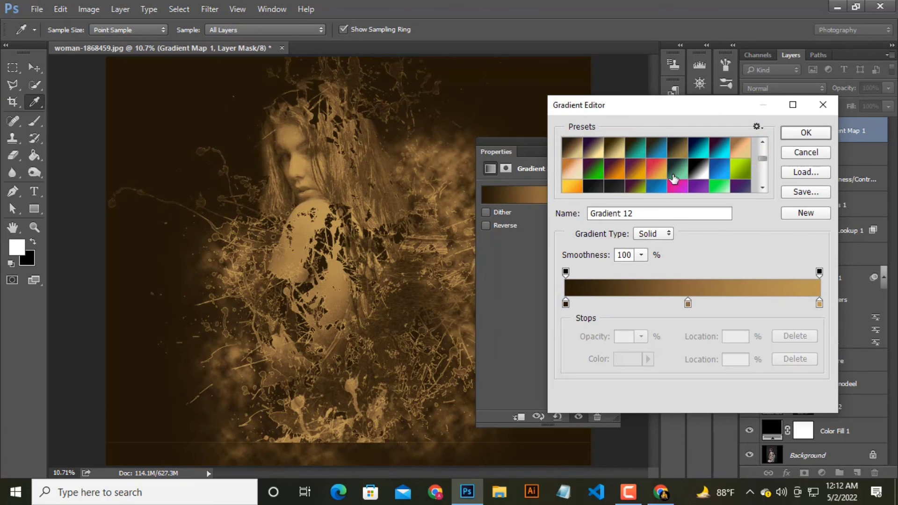
Step: Apply the purple-to-orange preset Gradient 25 to the Gradient Map and set the layer's opacity to 52%
{"action": "left_click", "coordinate": [636, 171]}
{"action": "left_click", "coordinate": [659, 170]}
{"action": "left_click", "coordinate": [635, 172]}
{"action": "left_click", "coordinate": [614, 170]}
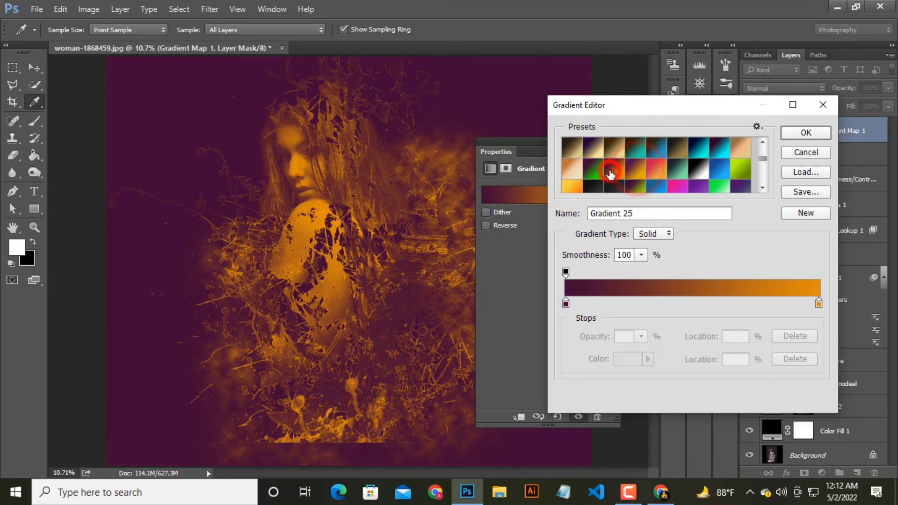
{"action": "left_click", "coordinate": [806, 133]}
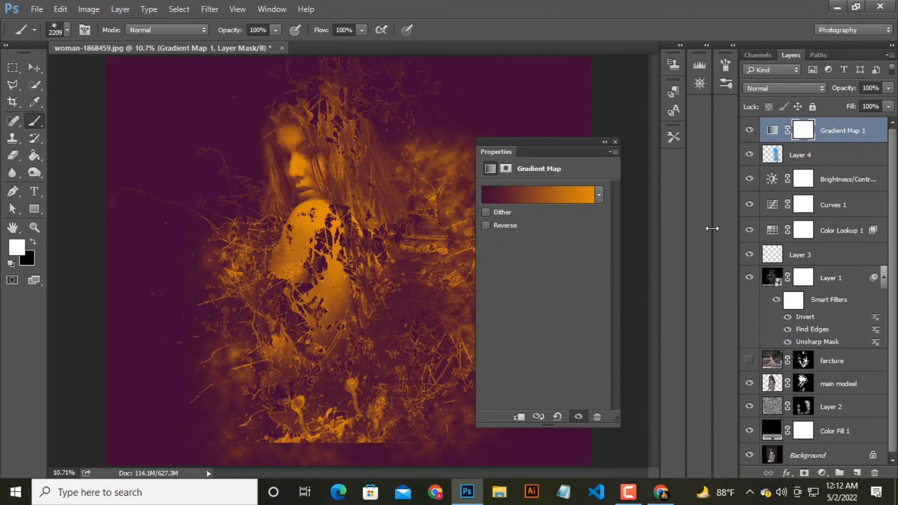
{"action": "left_click", "coordinate": [889, 88]}
{"action": "left_click_drag", "start_coordinate": [851, 102], "coordinate": [852, 102]}
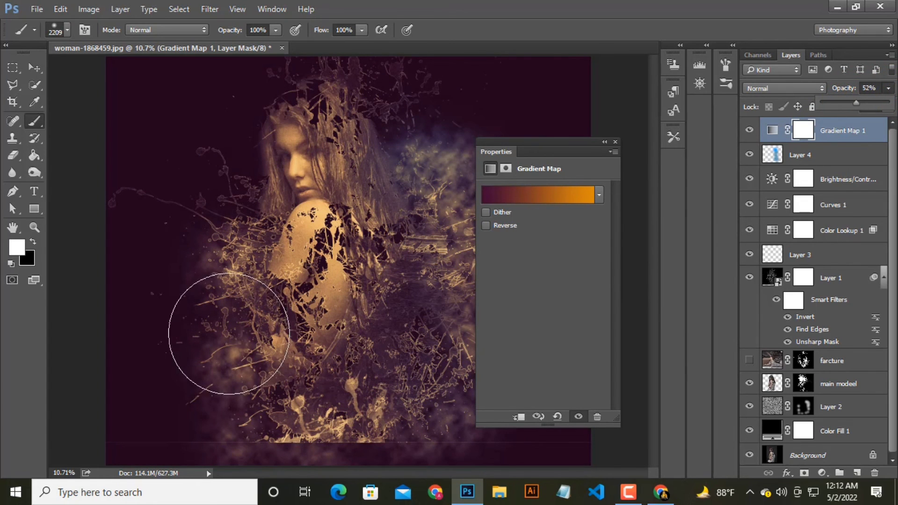
Step: Crop a thin strip off the bottom of the image with Delete Cropped Pixels enabled, and close the Gradient Map properties
{"action": "left_click", "coordinate": [12, 102]}
{"action": "left_click_drag", "start_coordinate": [351, 464], "coordinate": [351, 443]}
{"action": "left_click", "coordinate": [608, 28]}
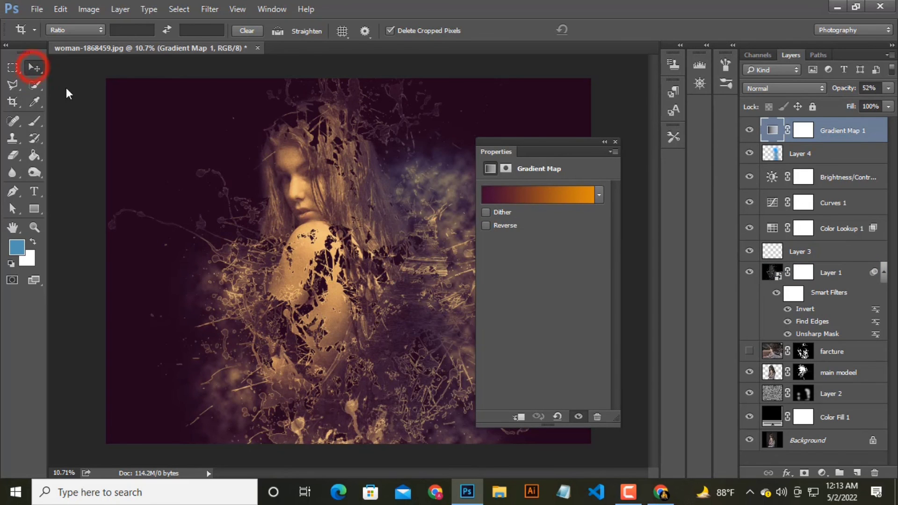
{"action": "left_click", "coordinate": [614, 142]}
{"action": "scroll", "coordinate": [350, 209], "scroll_direction": "up", "scroll_amount": 1}
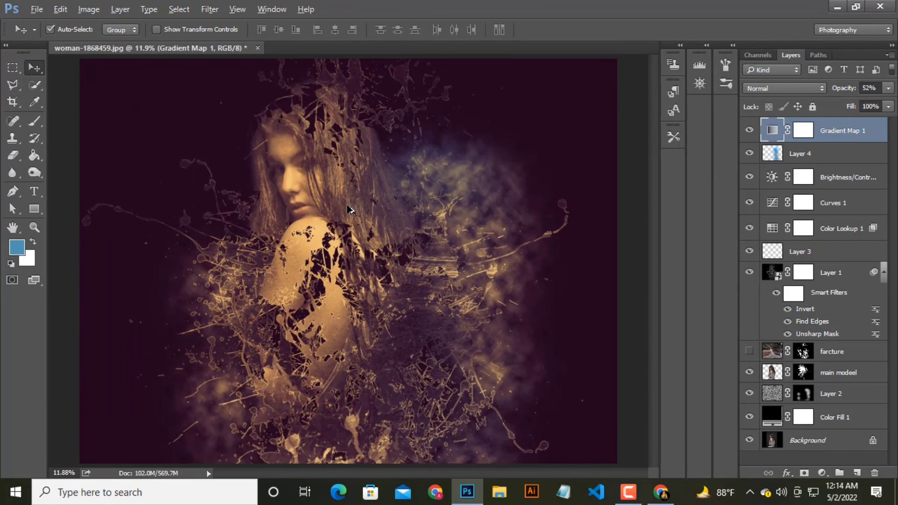
{"action": "scroll", "coordinate": [406, 244], "scroll_direction": "down", "scroll_amount": 4}
{"action": "left_click", "coordinate": [594, 26]}
{"action": "left_click", "coordinate": [36, 8]}
{"action": "left_click", "coordinate": [78, 204]}
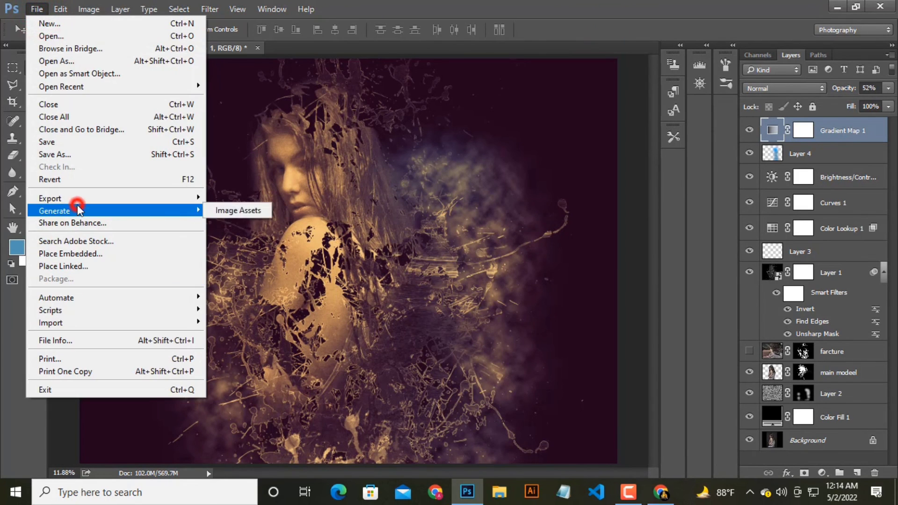
{"action": "left_click", "coordinate": [283, 243]}
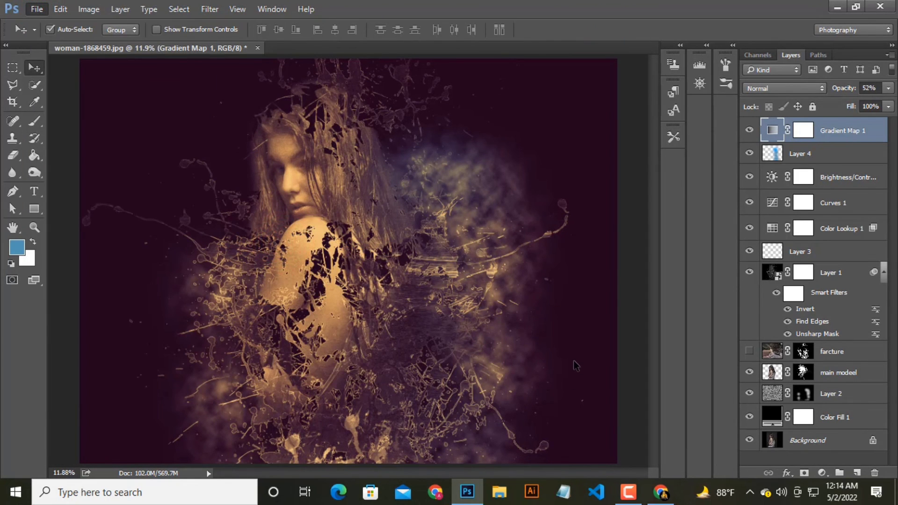